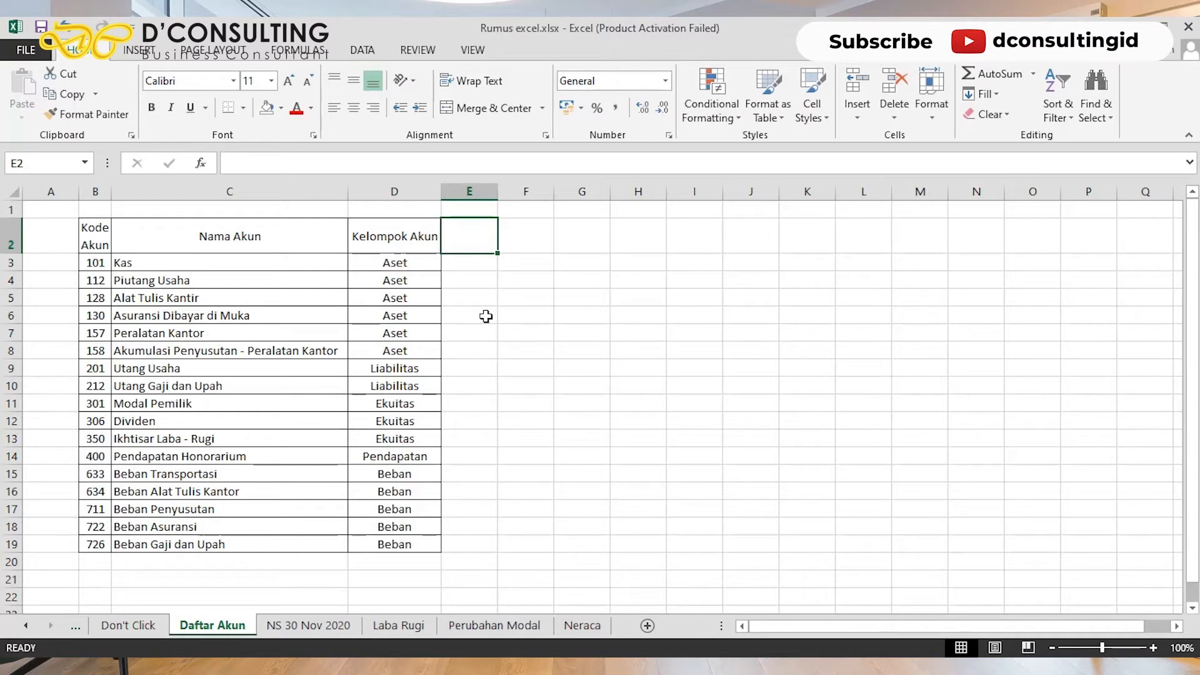
Step: Examine the account codes and account names listed in the Daftar Akun sheet
left_click(295, 263)
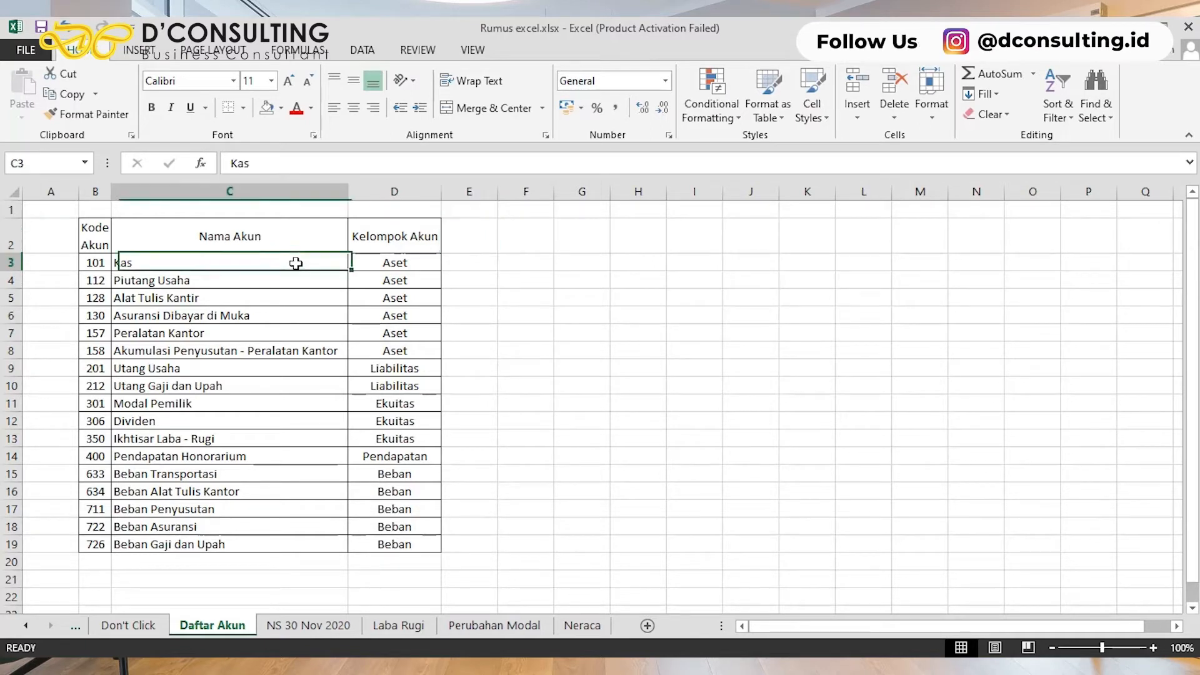
key("Left")
key("Up")
key("Down")
key("Up")
key("Right")
key("Left")
key("Down")
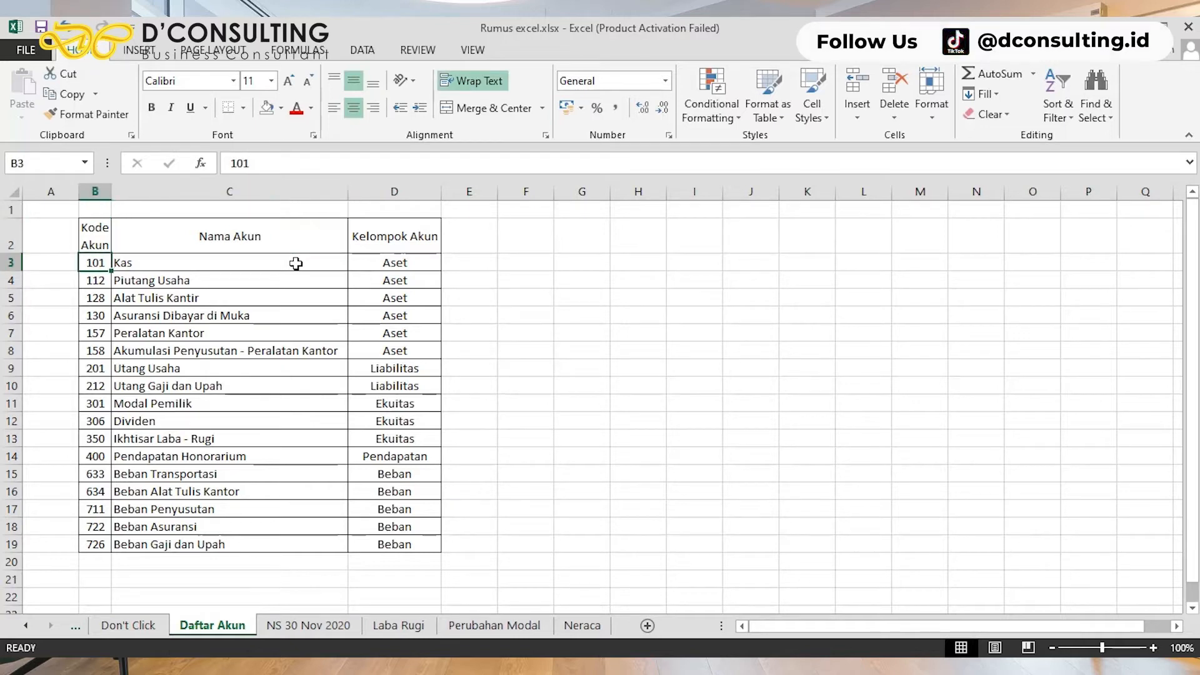
key("Down")
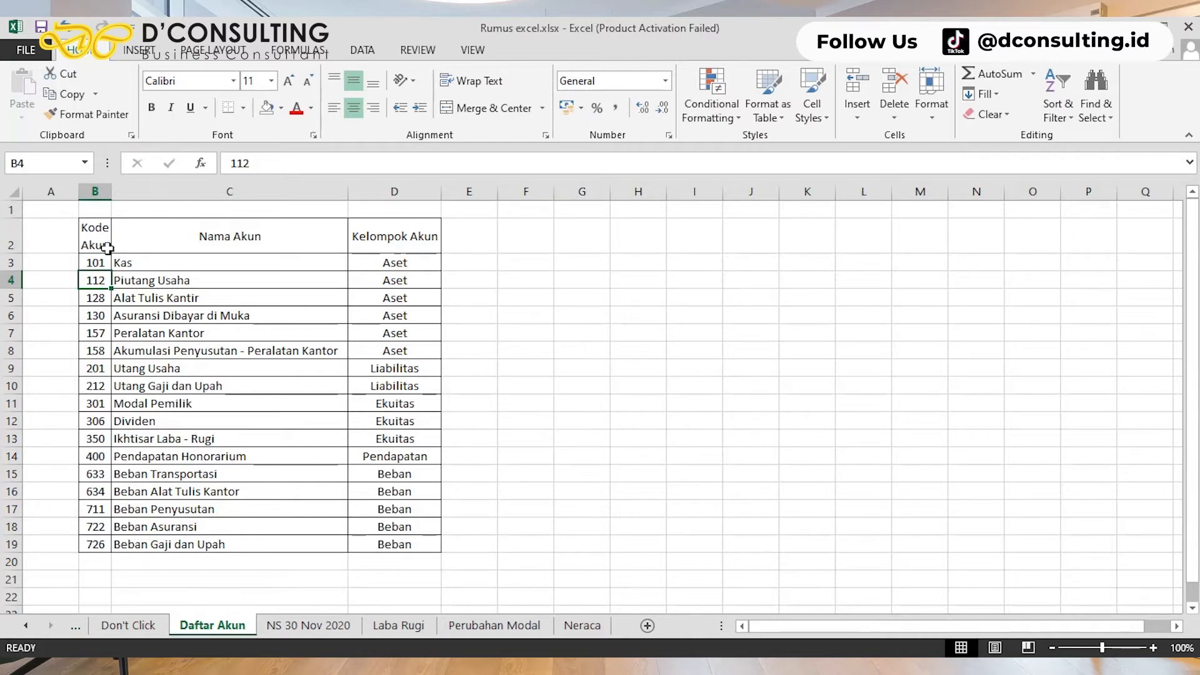
left_click(144, 268)
key("Down")
key("Down")
key("Down")
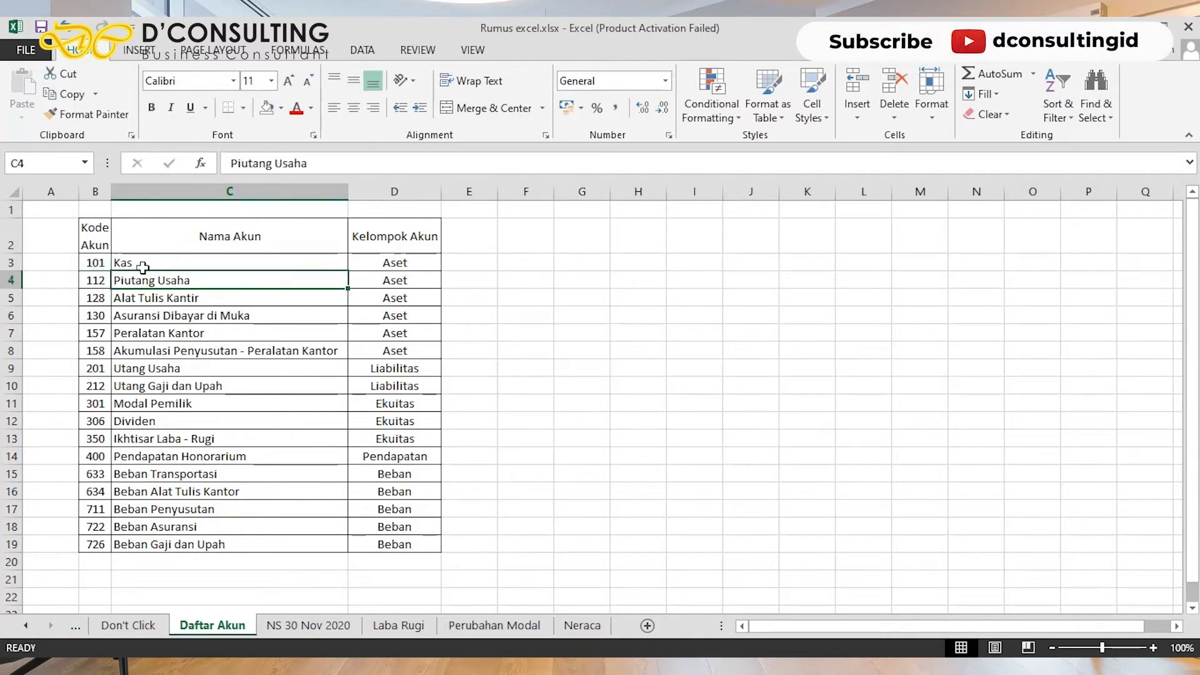
key("Up")
key("Up")
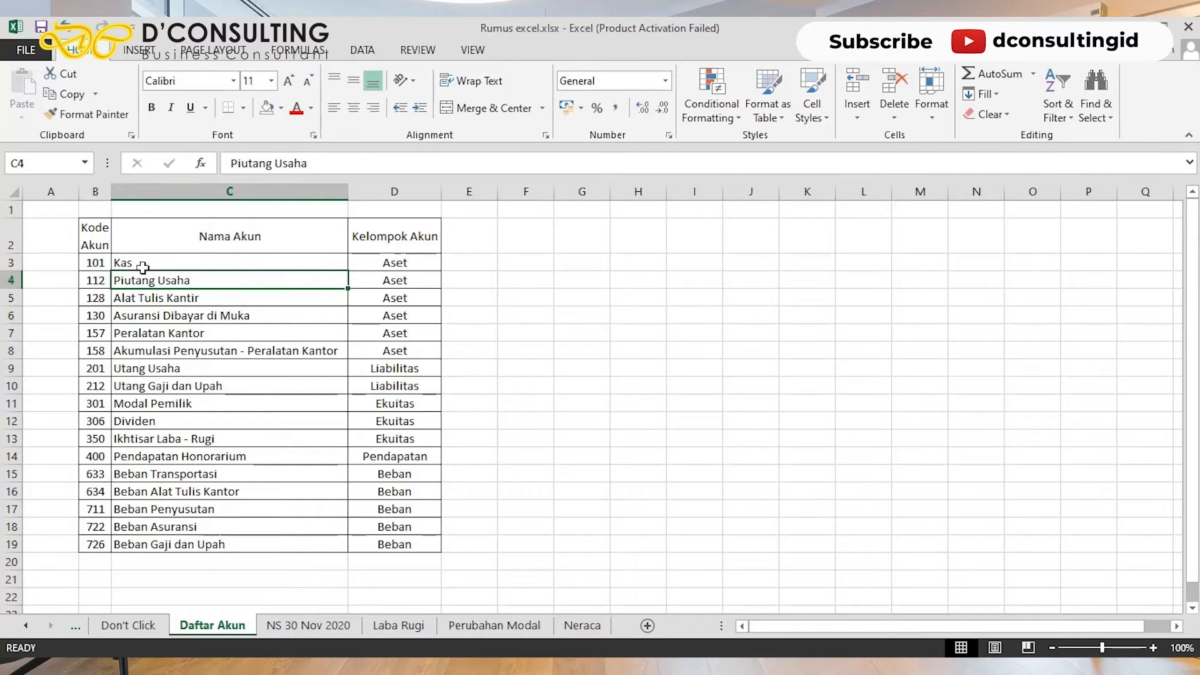
Step: Open the NS 30 Nov 2020 sheet and examine the heading of the Neraca saldo trial balance
left_click(293, 627)
left_click(296, 286)
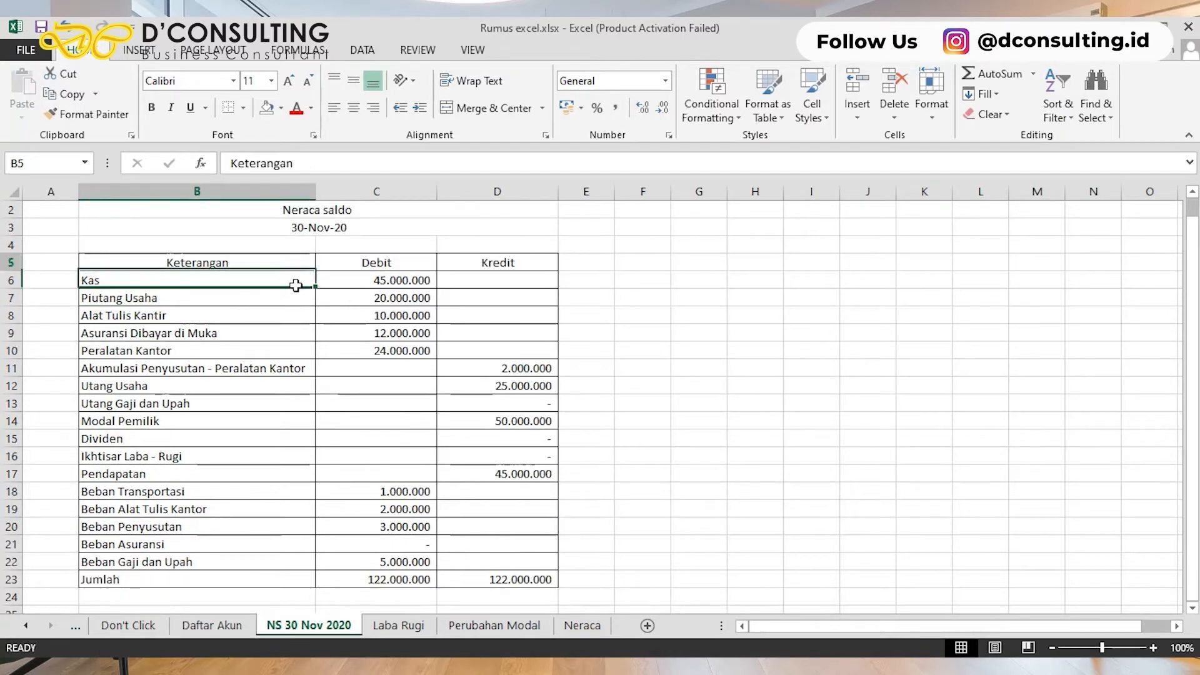
key("Up")
key("Up")
key("Up")
key("Up")
key("Up")
key("Down")
key("Down")
key("Down")
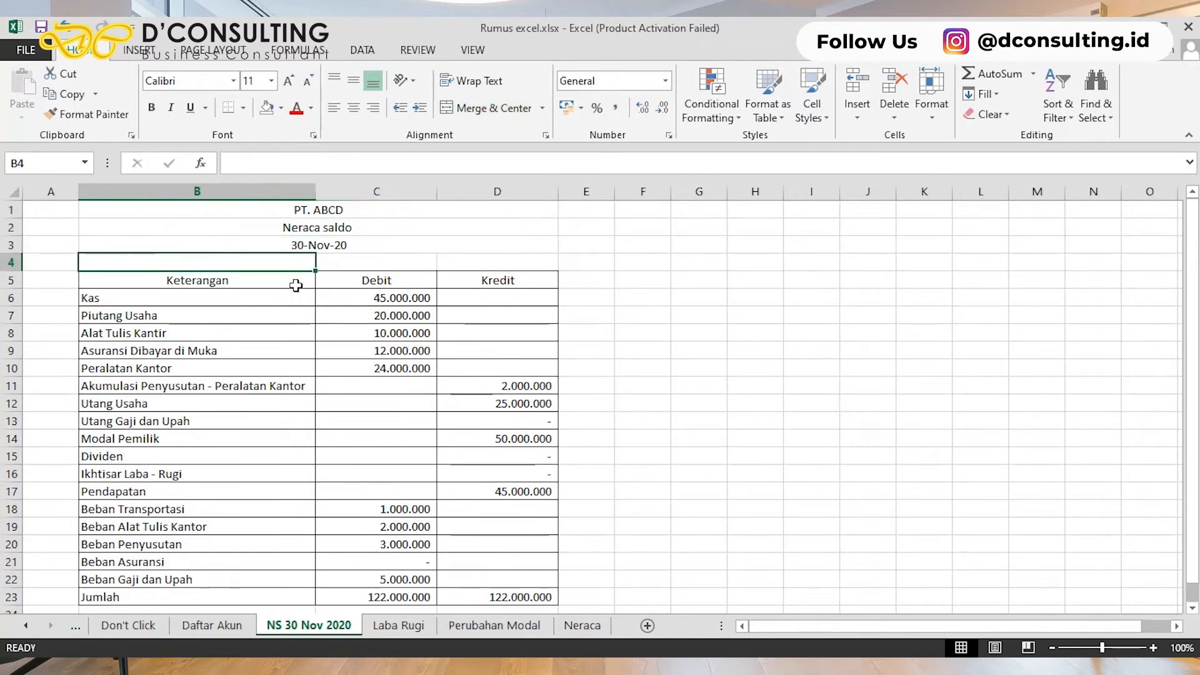
Step: Read through the asset accounts in the Keterangan column of the trial balance, down to Peralatan Kantor
key("Down")
key("Down")
key("Down")
key("Down")
key("Up")
key("Up")
key("Down")
key("Down")
key("Down")
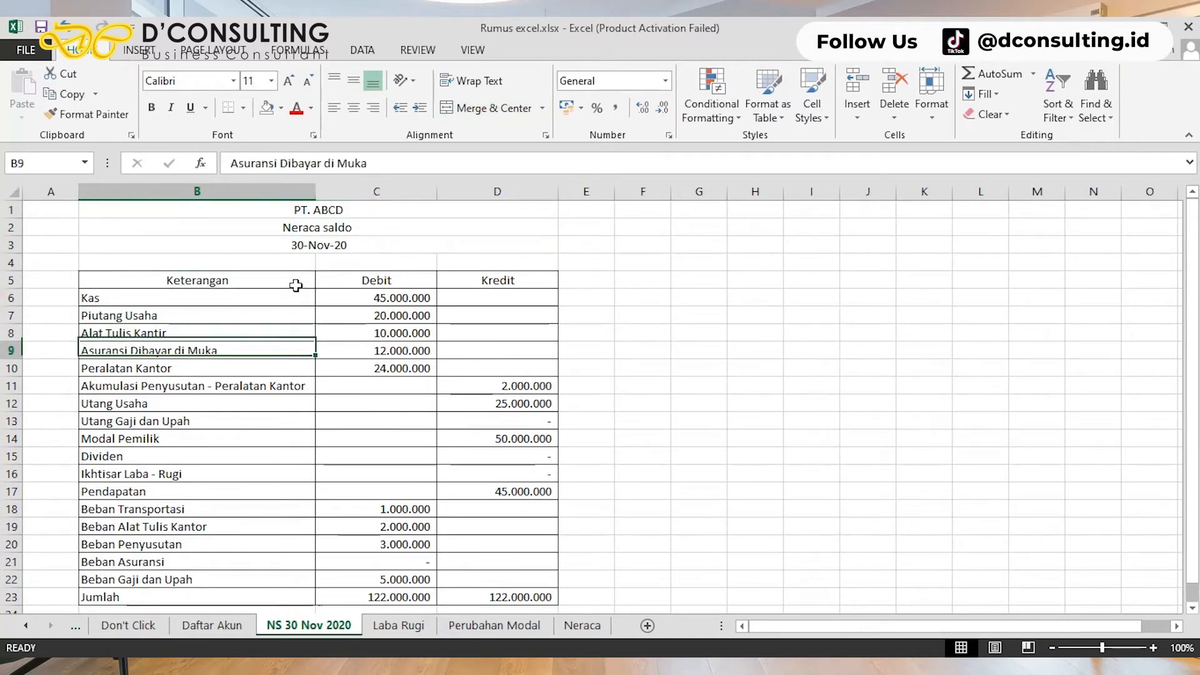
key("Up")
key("Down")
key("Down")
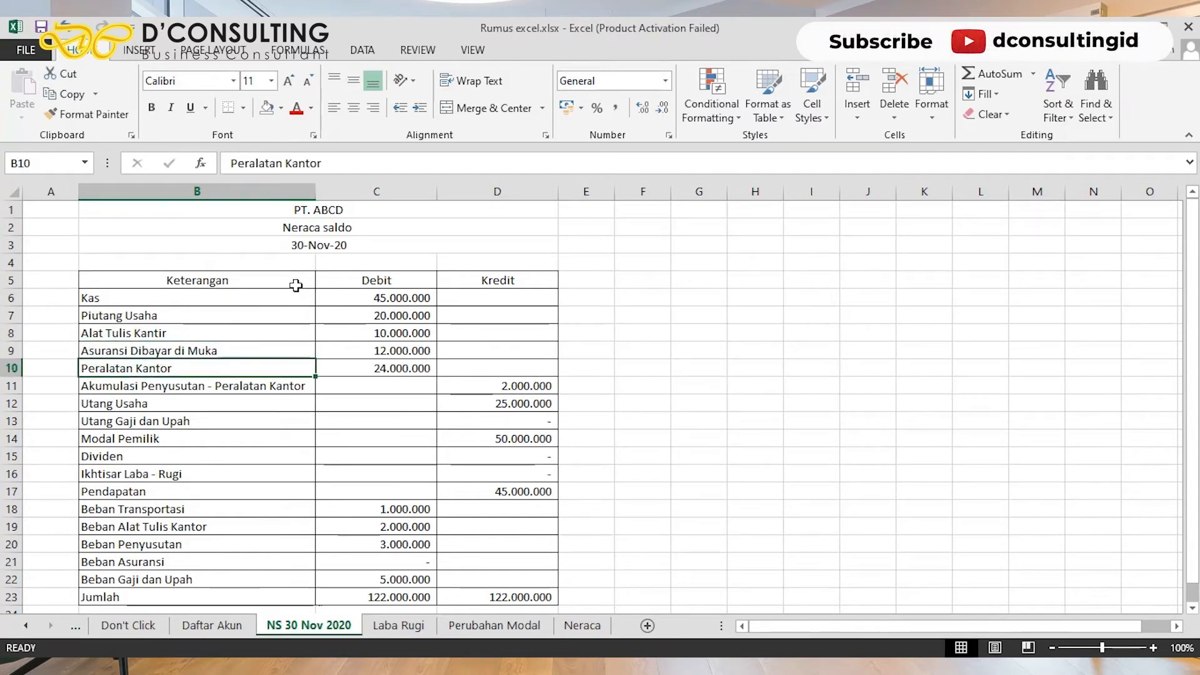
Step: Correct the account name in cell B8 of the trial balance to "Alat Tulis Kantor"
double_click(165, 335)
key("Left")
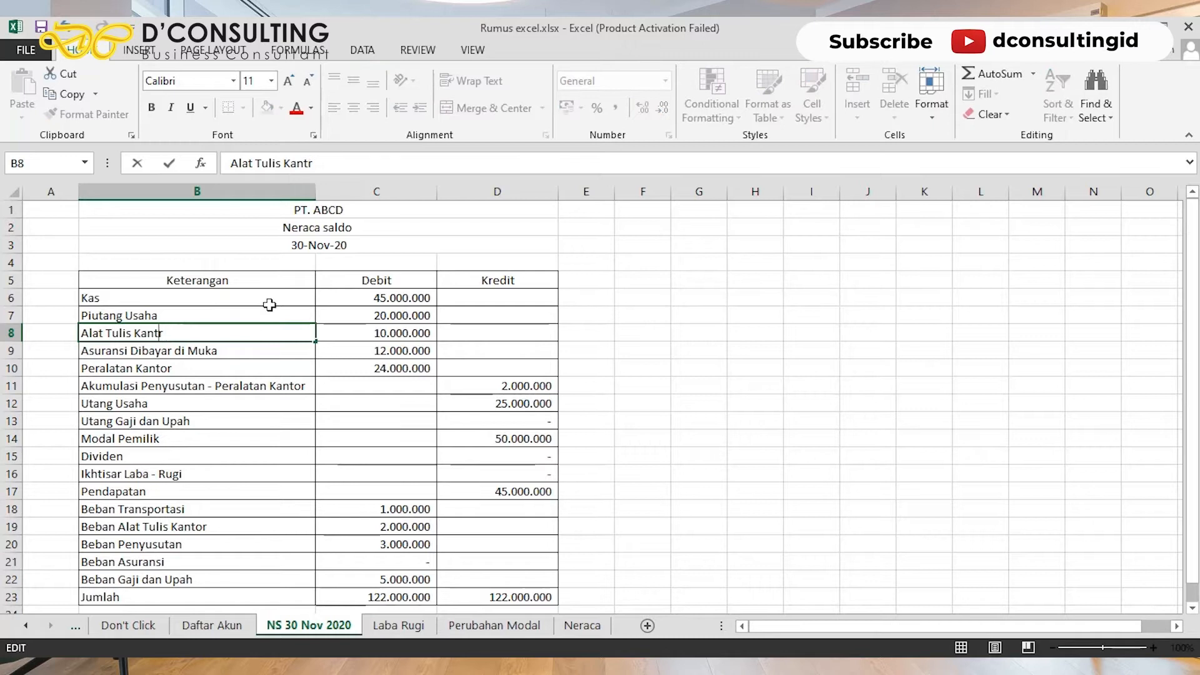
key("BackSpace")
type("o")
key("Return")
Step: Review the remaining accounts in the Keterangan column, from liabilities and equity through the expenses to Jumlah
key("Down")
key("Down")
key("Down")
key("Down")
key("Down")
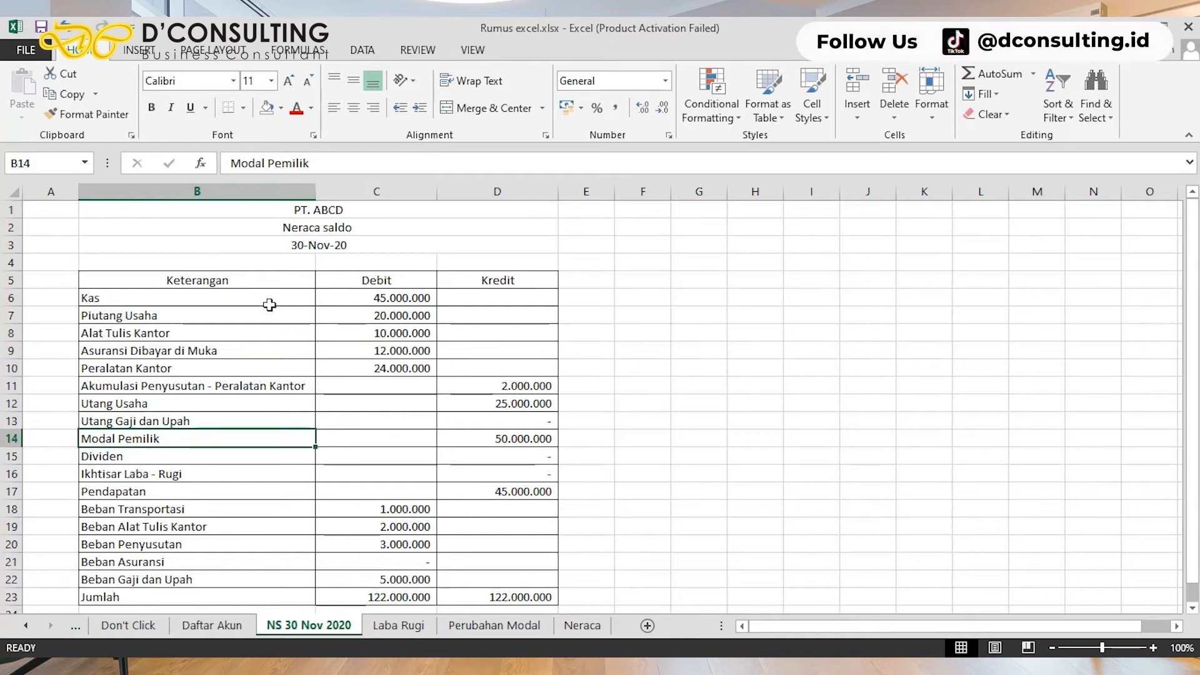
key("Down")
key("Down")
key("Down")
key("Down")
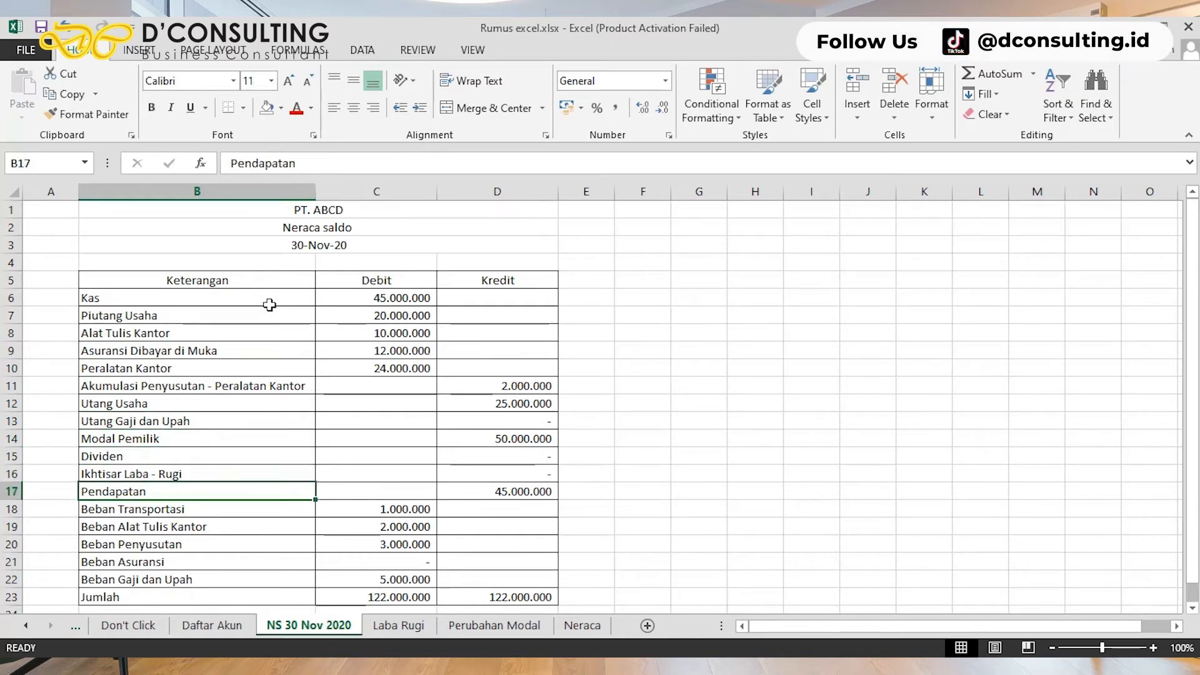
key("Down")
key("Down")
key("Down")
key("Down")
key("Down")
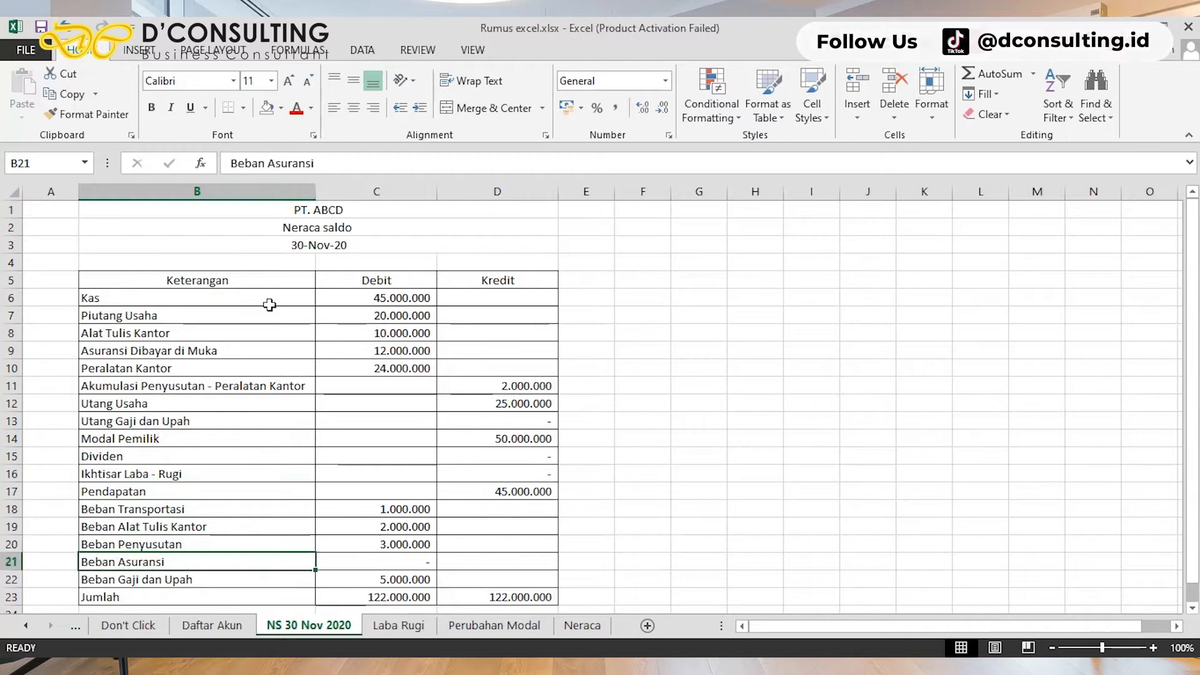
key("Down")
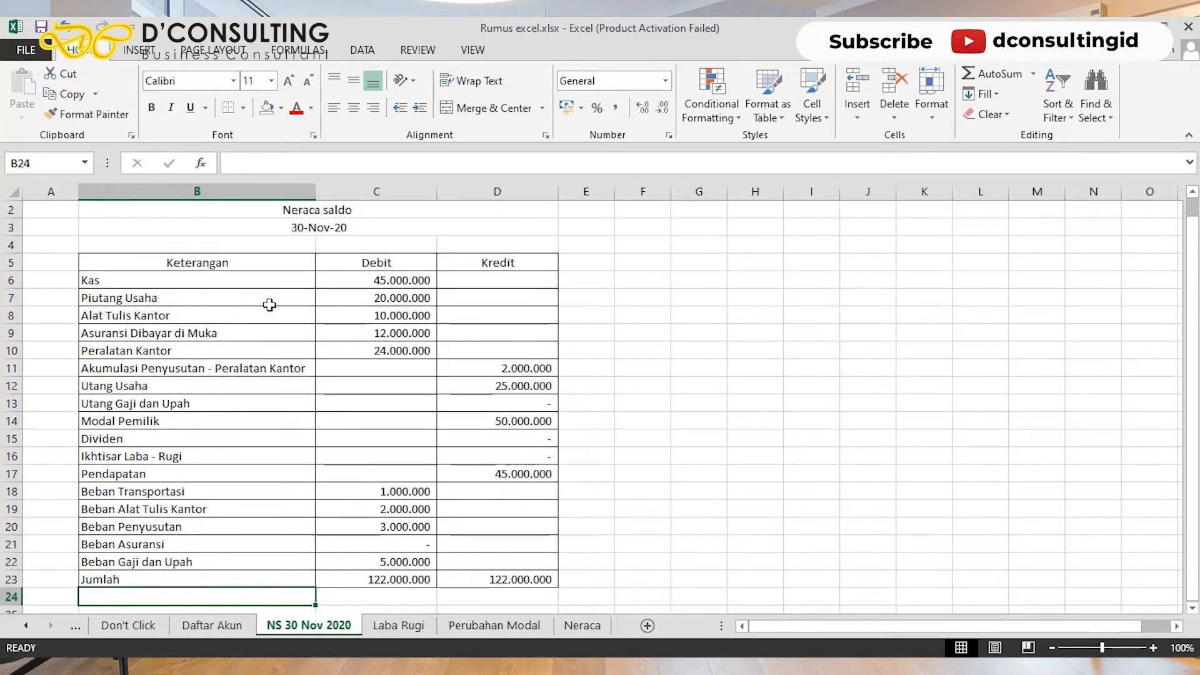
key("Down")
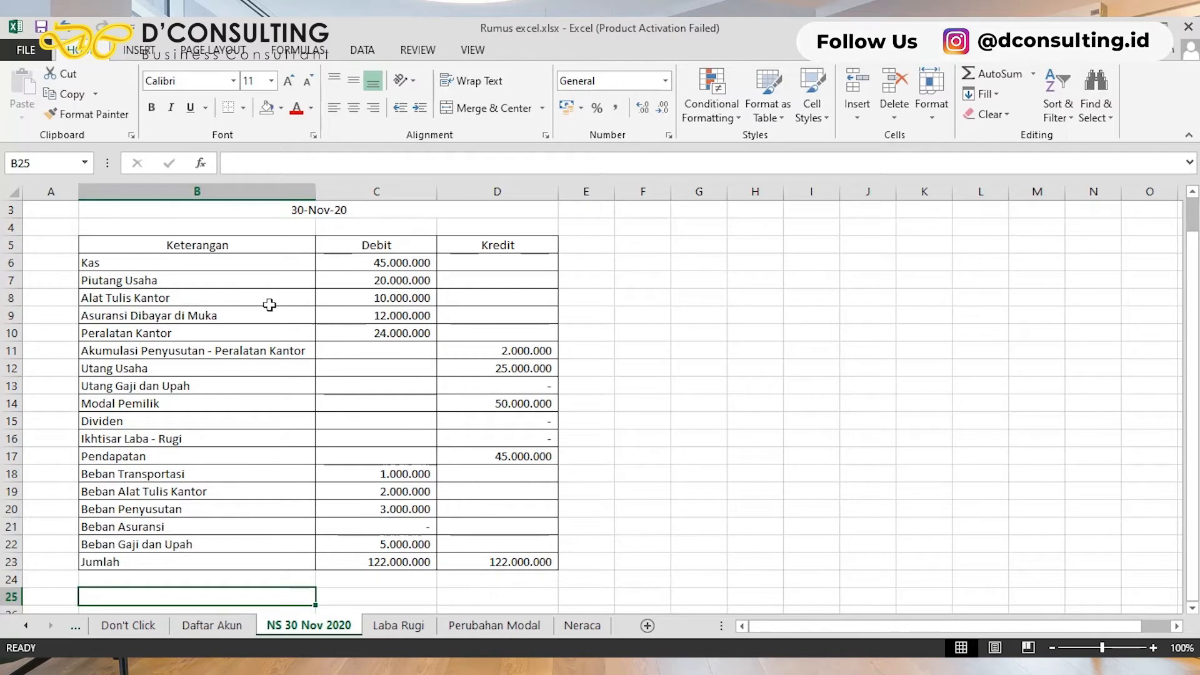
Step: Compare the Debit and Kredit totals in the Jumlah row of the trial balance
key("Up")
key("Up")
key("Right")
key("Right")
key("Left")
key("Right")
key("Left")
key("Right")
key("Left")
Step: Open the Laba Rugi sheet and examine the expense lines and their references to the trial balance
key("ctrl+Page_Down")
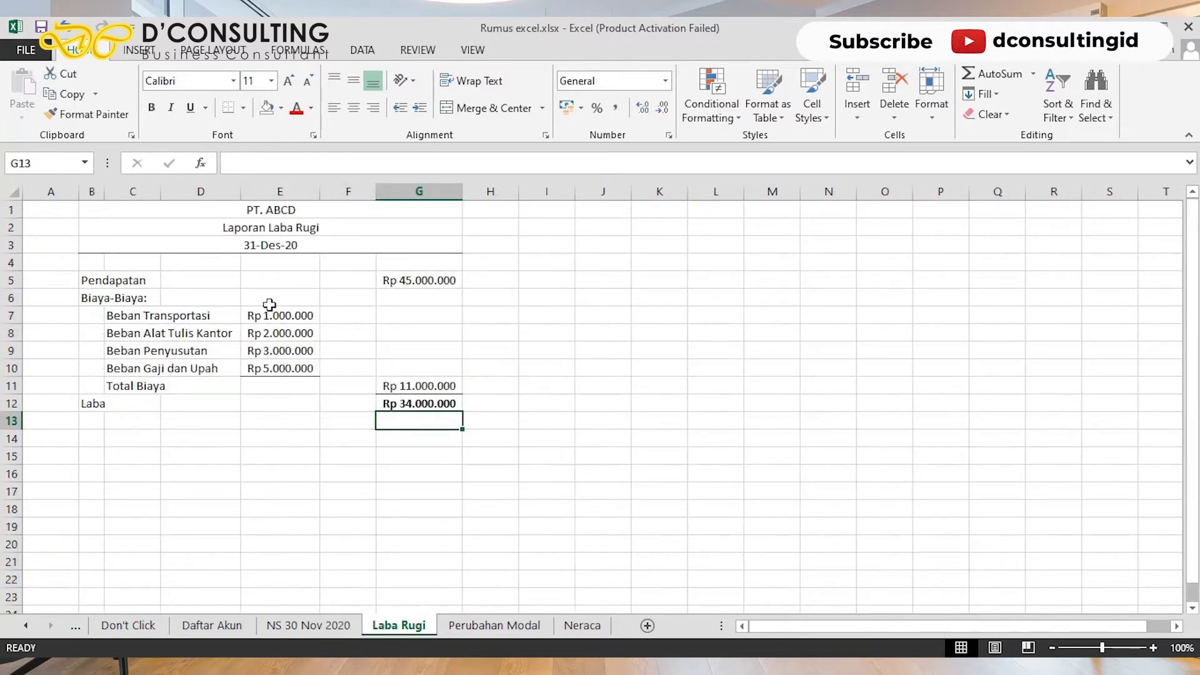
key("Up")
key("Up")
key("Up")
key("Left")
key("Left")
key("Left")
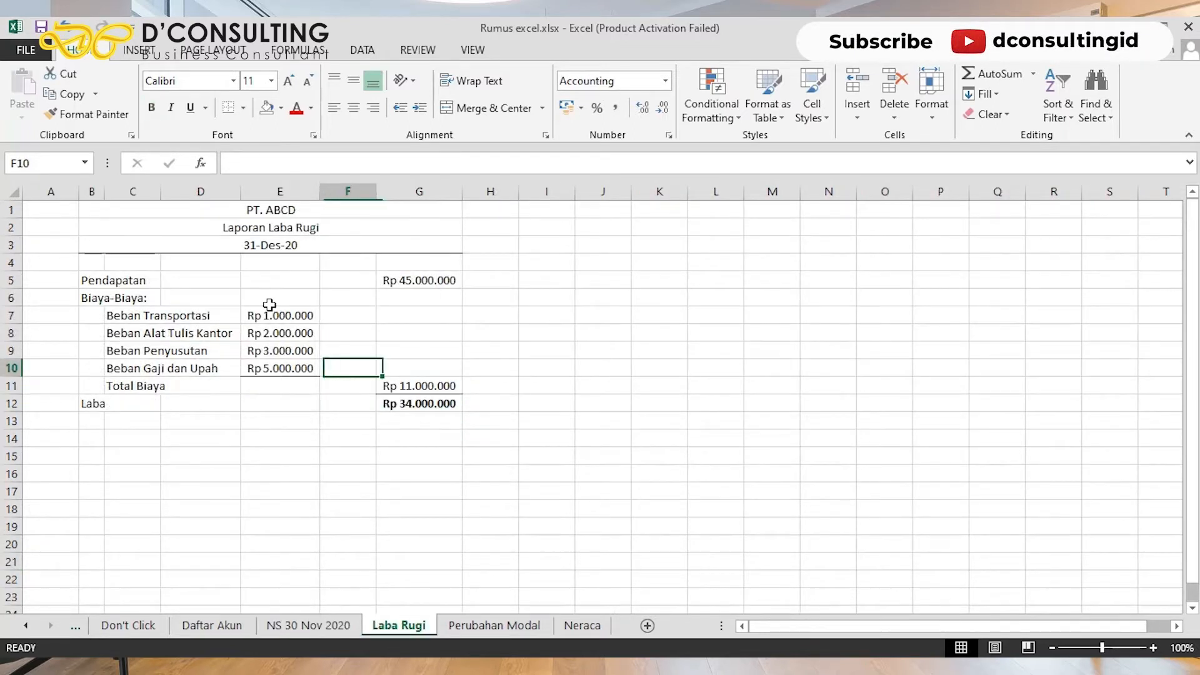
key("Up")
key("Left")
key("Up")
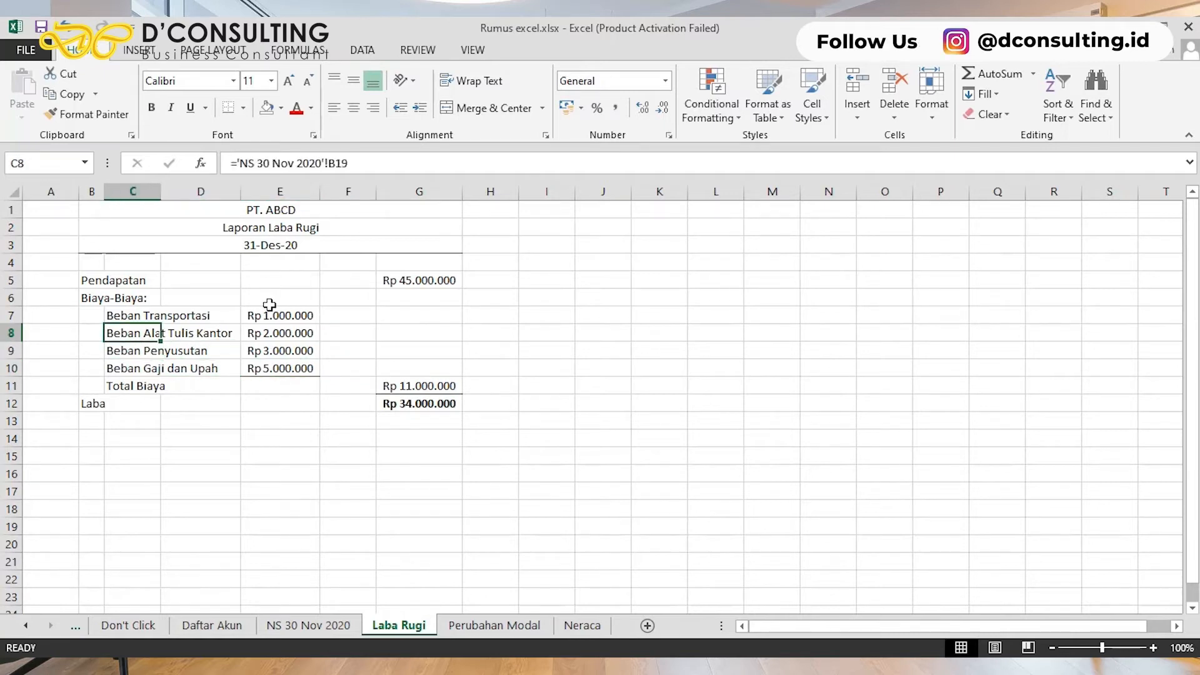
key("Down")
key("Right")
Step: Look through the Perubahan Modal and Neraca sheets and return to the account codes in Daftar Akun
key("ctrl+Page_Down")
key("ctrl+Page_Down")
key("ctrl+Page_Up")
key("ctrl+Page_Up")
key("ctrl+Page_Up")
key("ctrl+Page_Up")
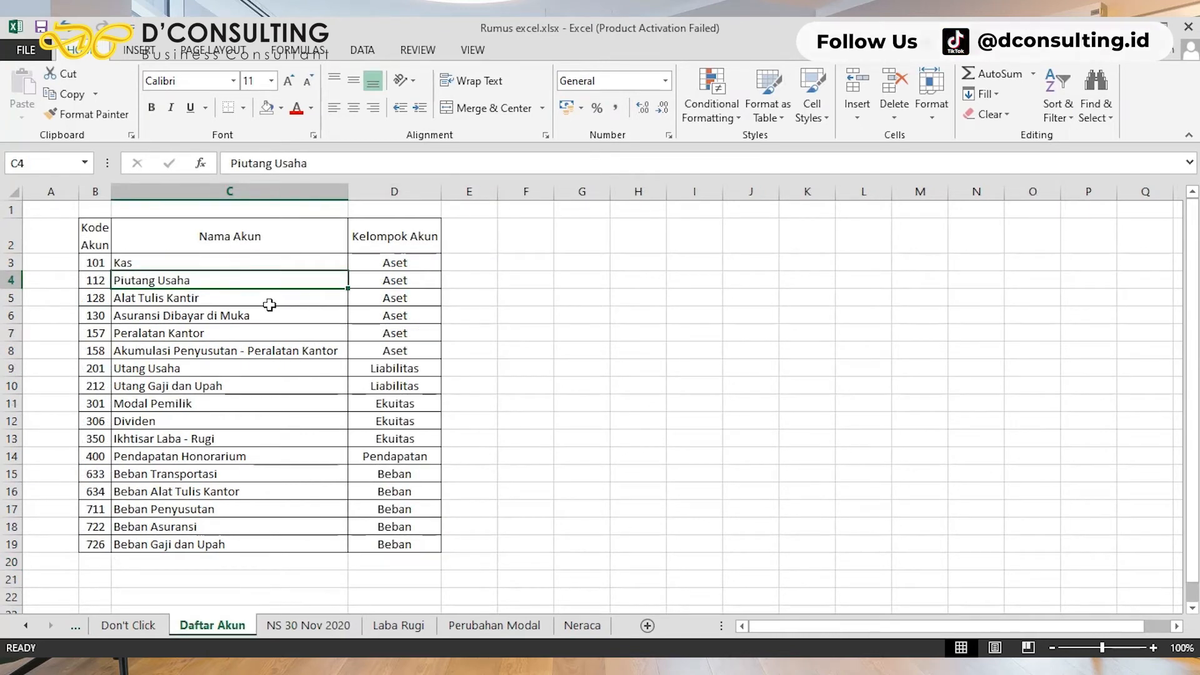
key("Up")
key("Up")
key("Up")
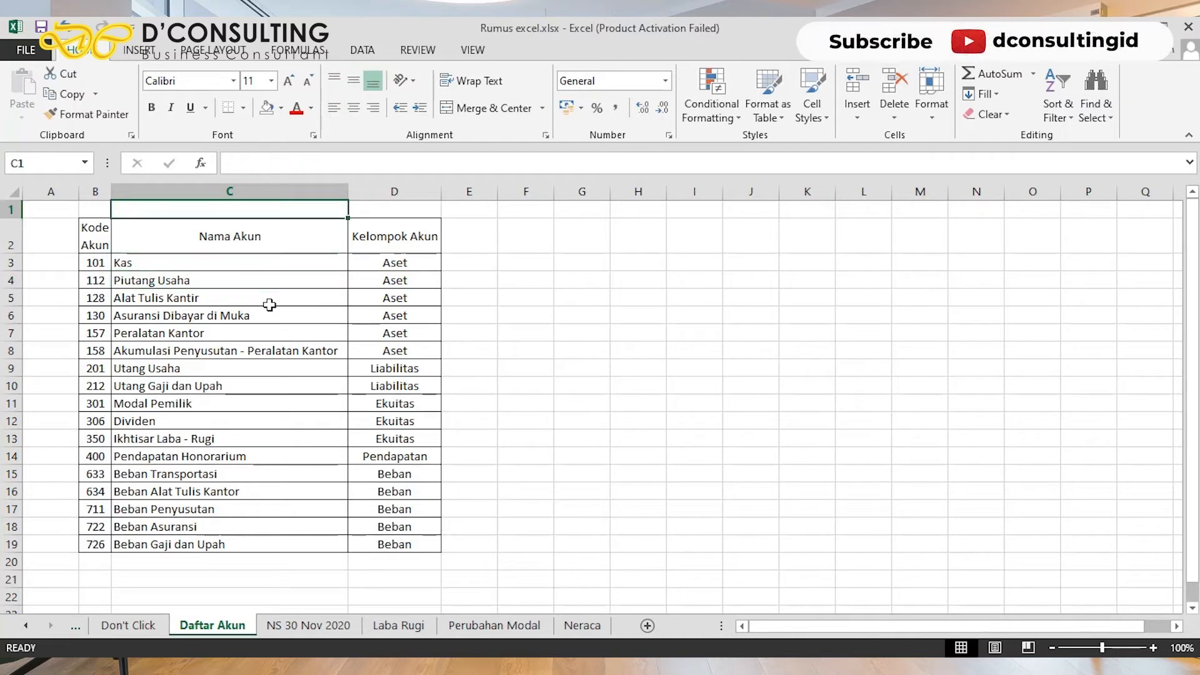
key("Left")
key("Down")
key("Down")
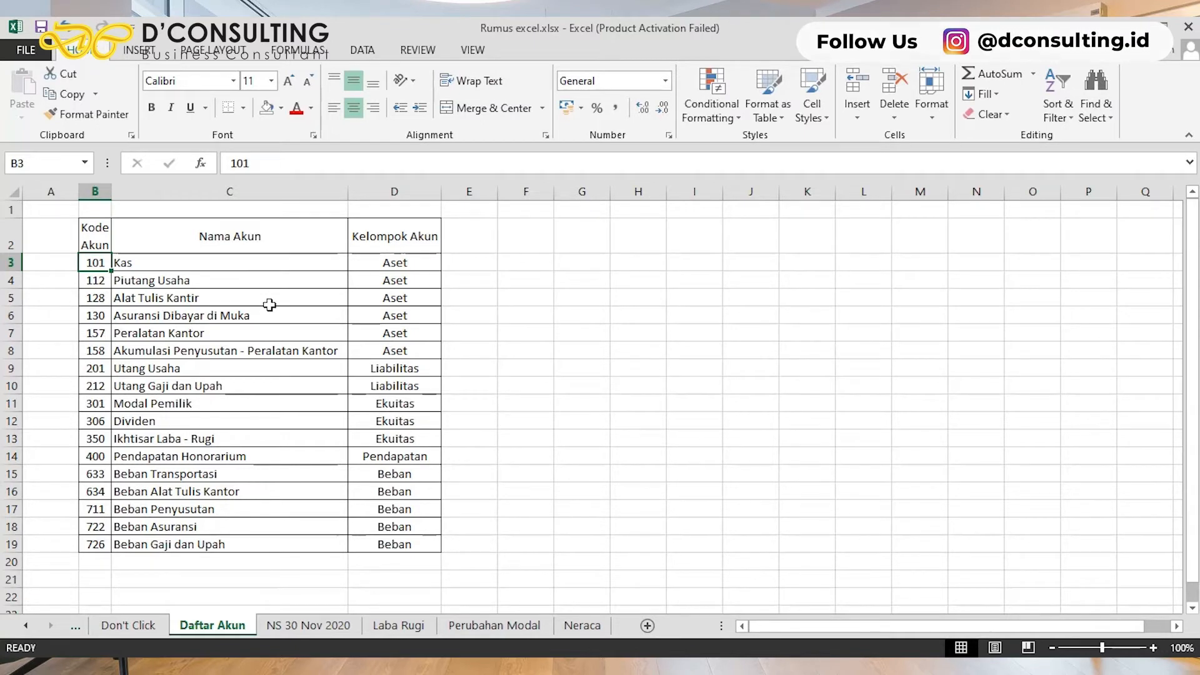
key("Down")
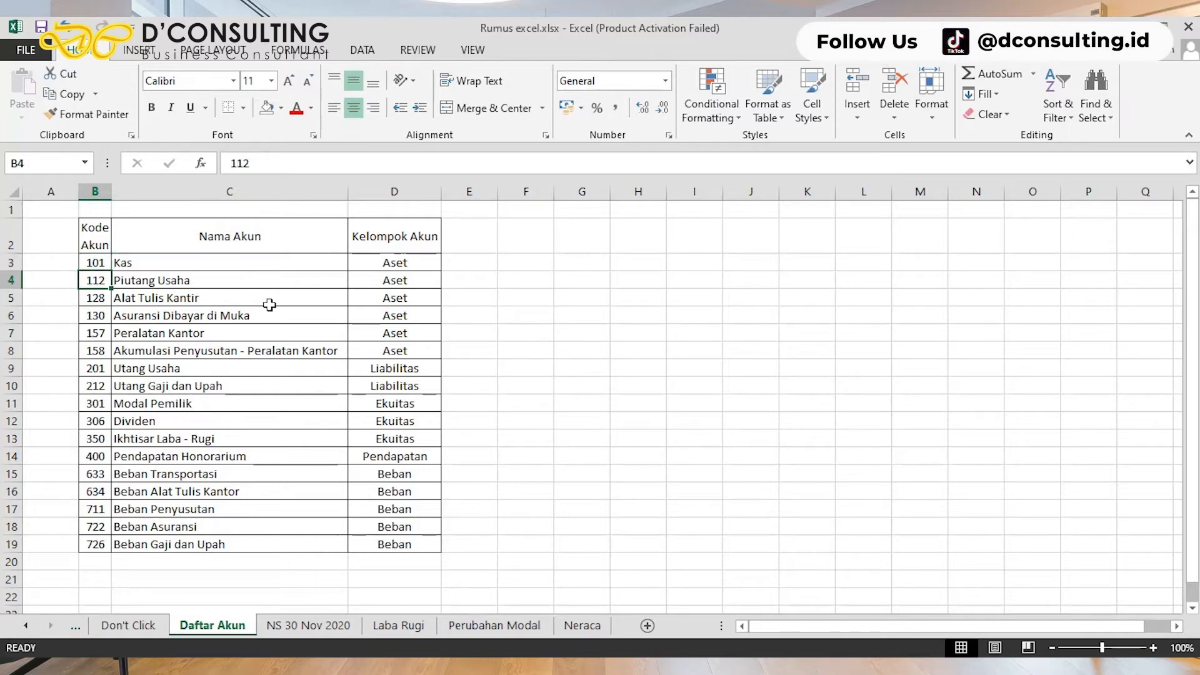
Step: Re-enter the first expense name in cell C7 of Laba Rugi as the reference ='NS 30 Nov 2020'!B18
key("ctrl+Page_Down")
key("ctrl+Page_Down")
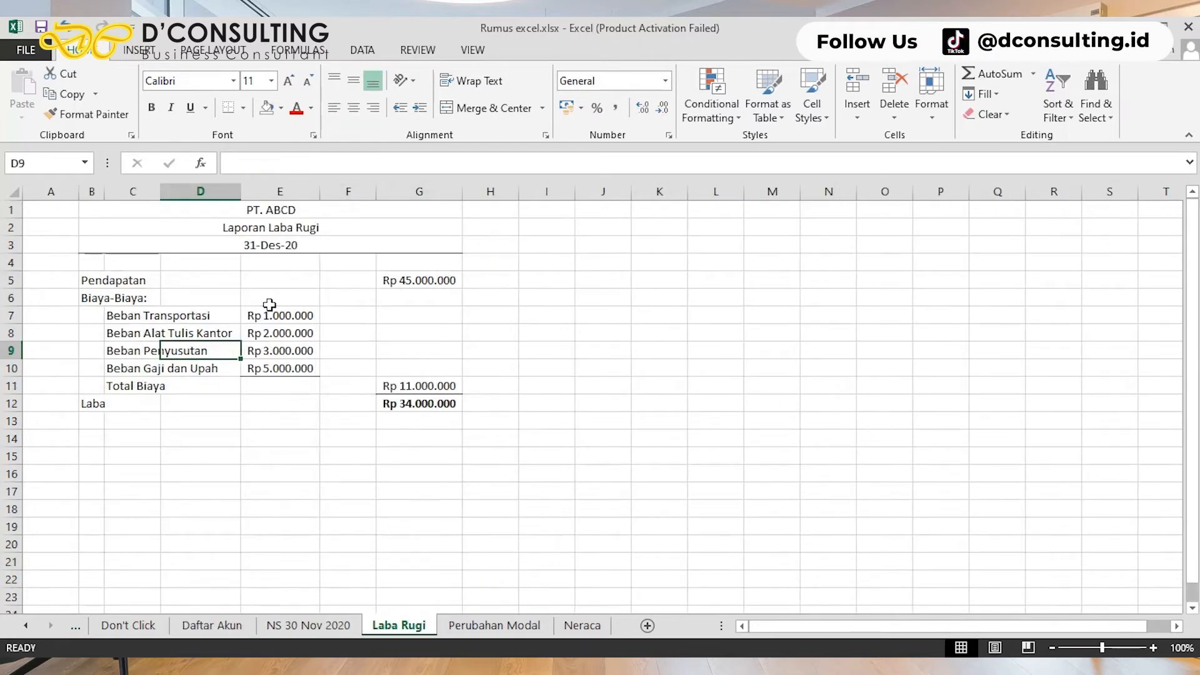
key("Left")
key("Up")
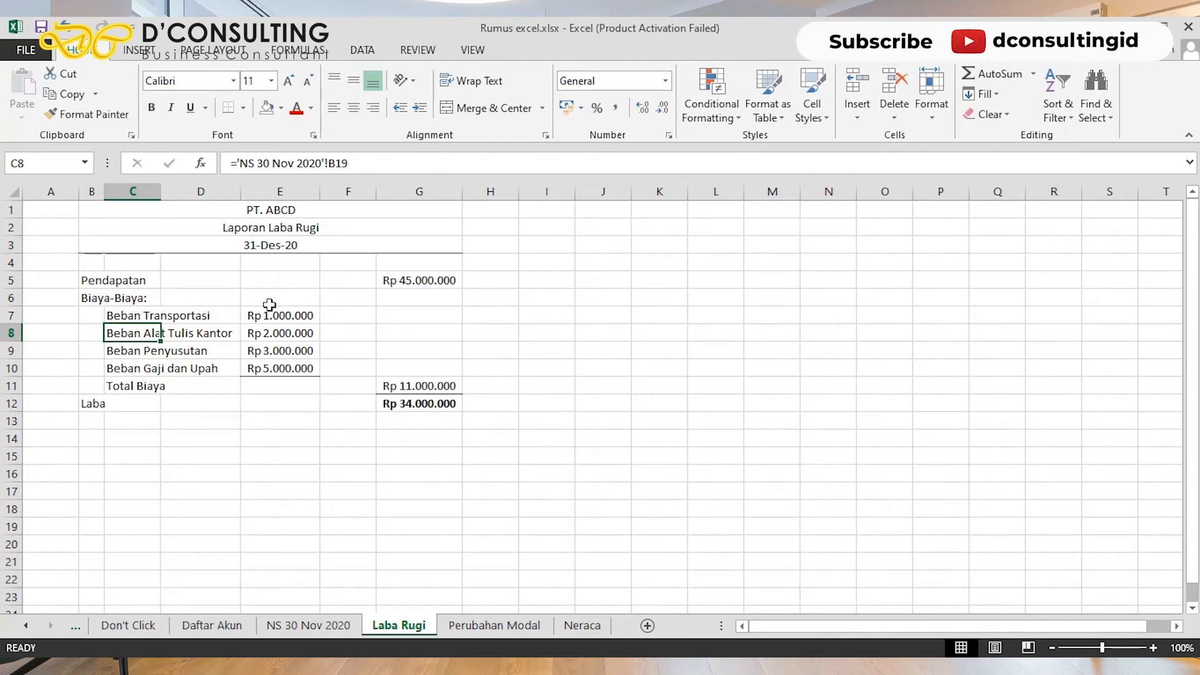
key("Up")
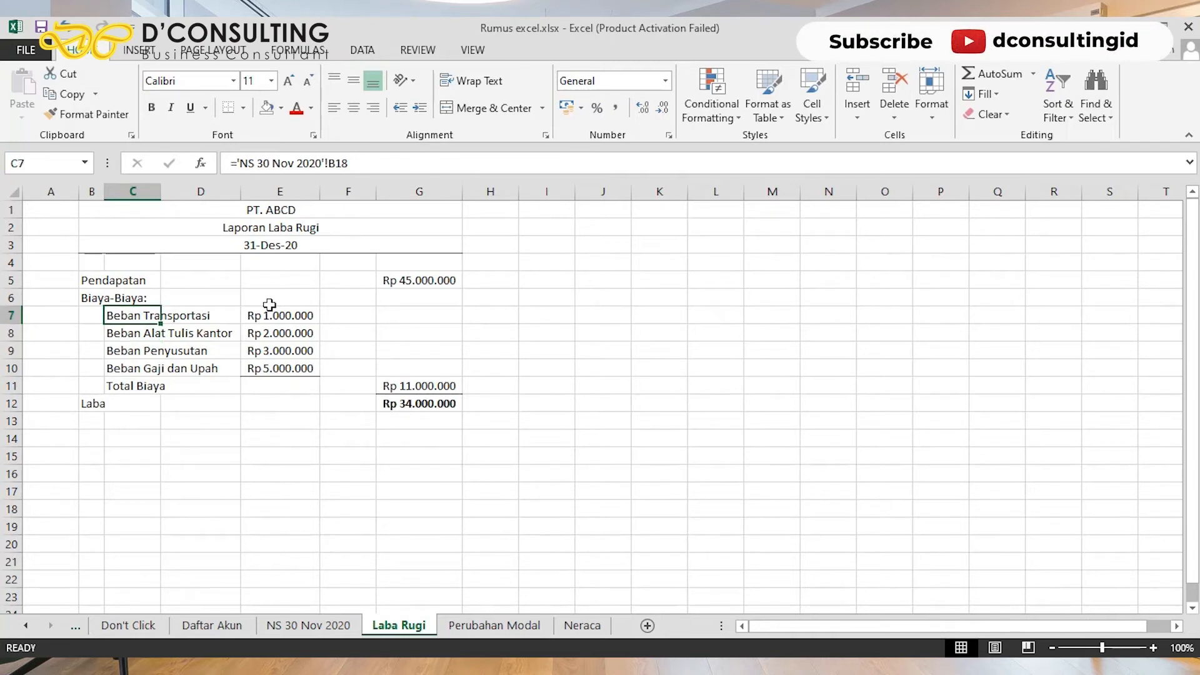
type("=")
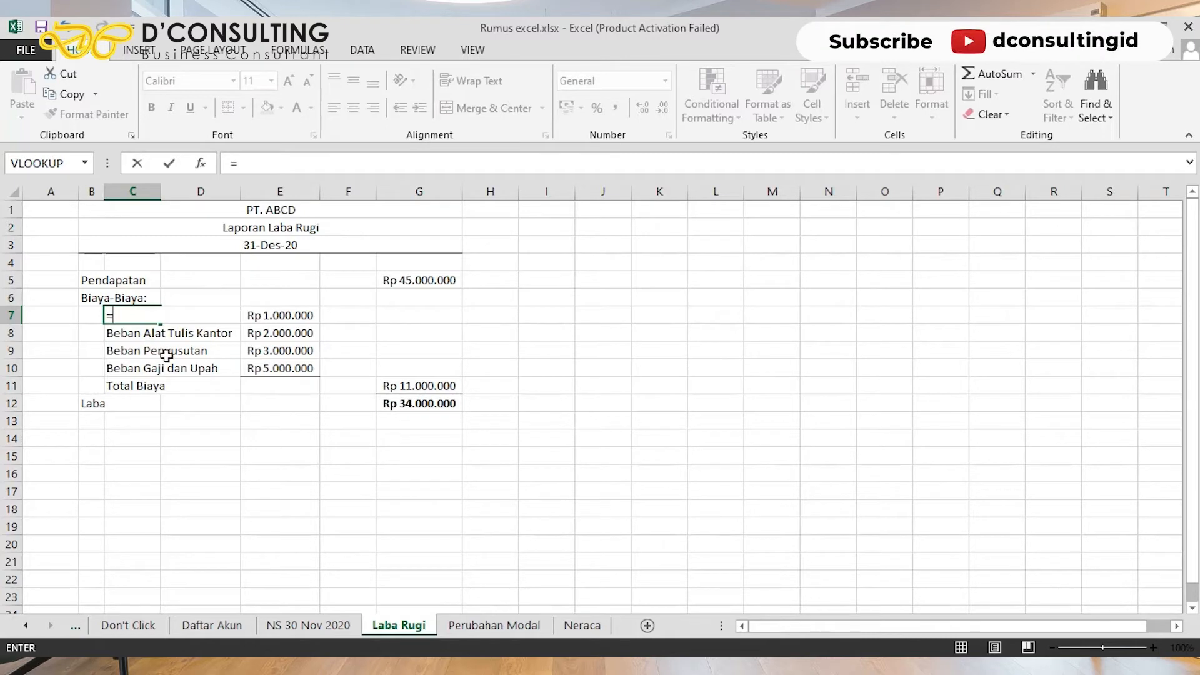
left_click(295, 626)
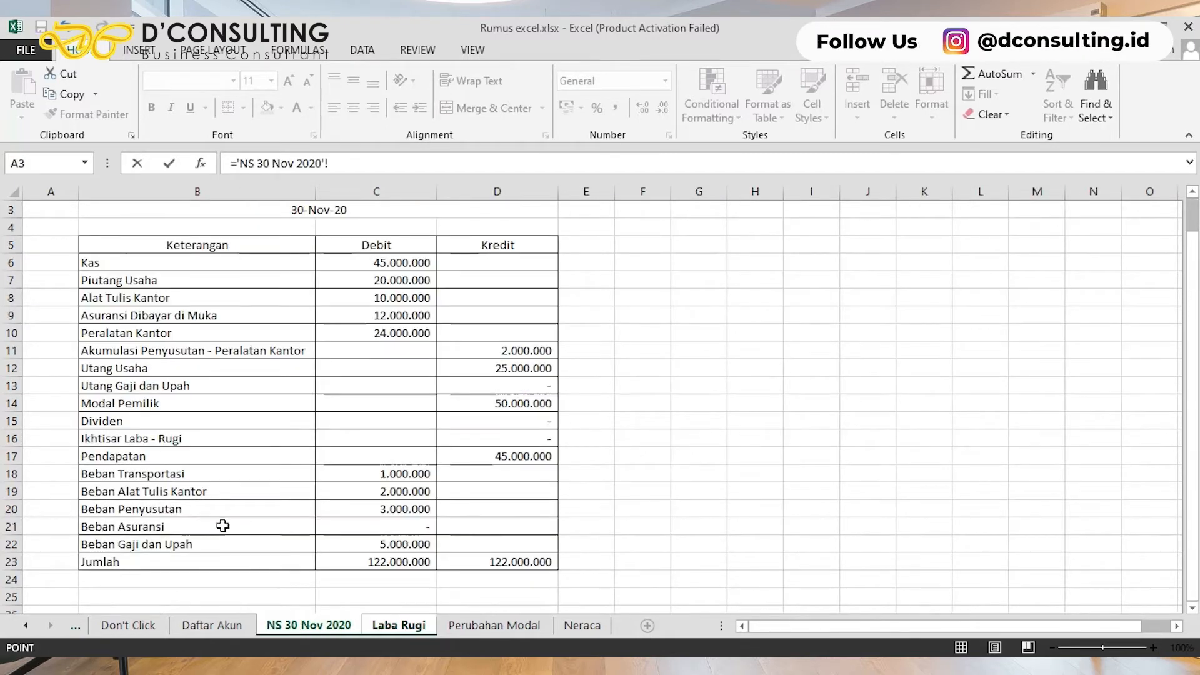
left_click(136, 478)
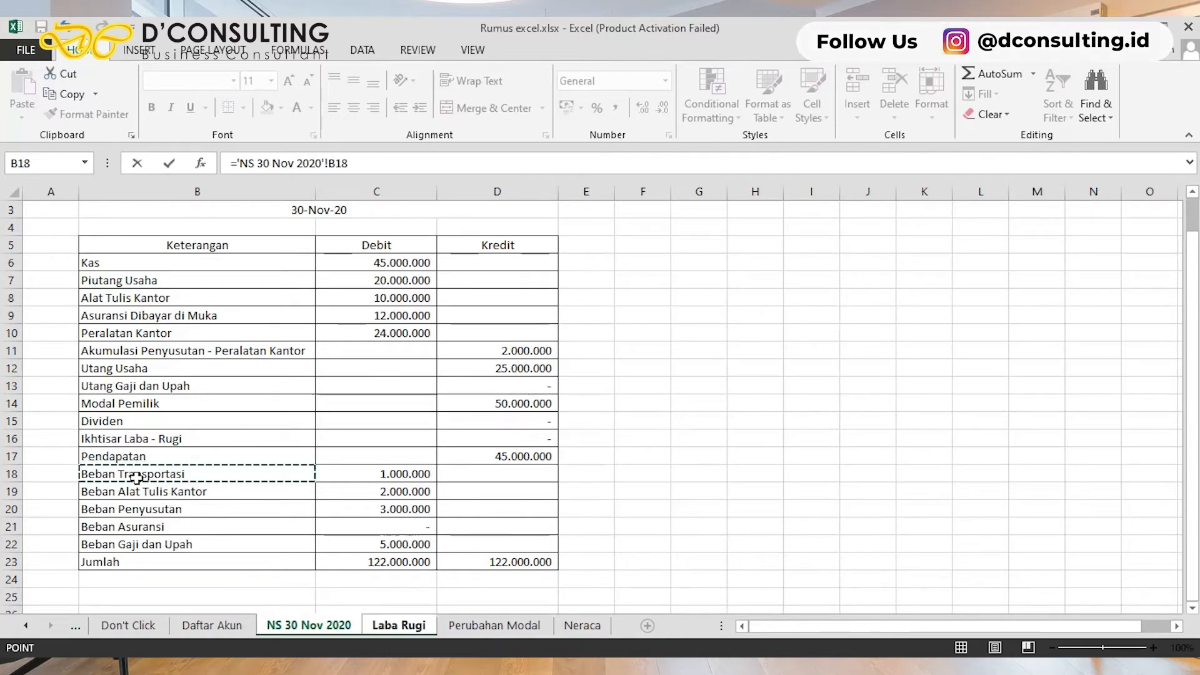
key("Return")
key("Up")
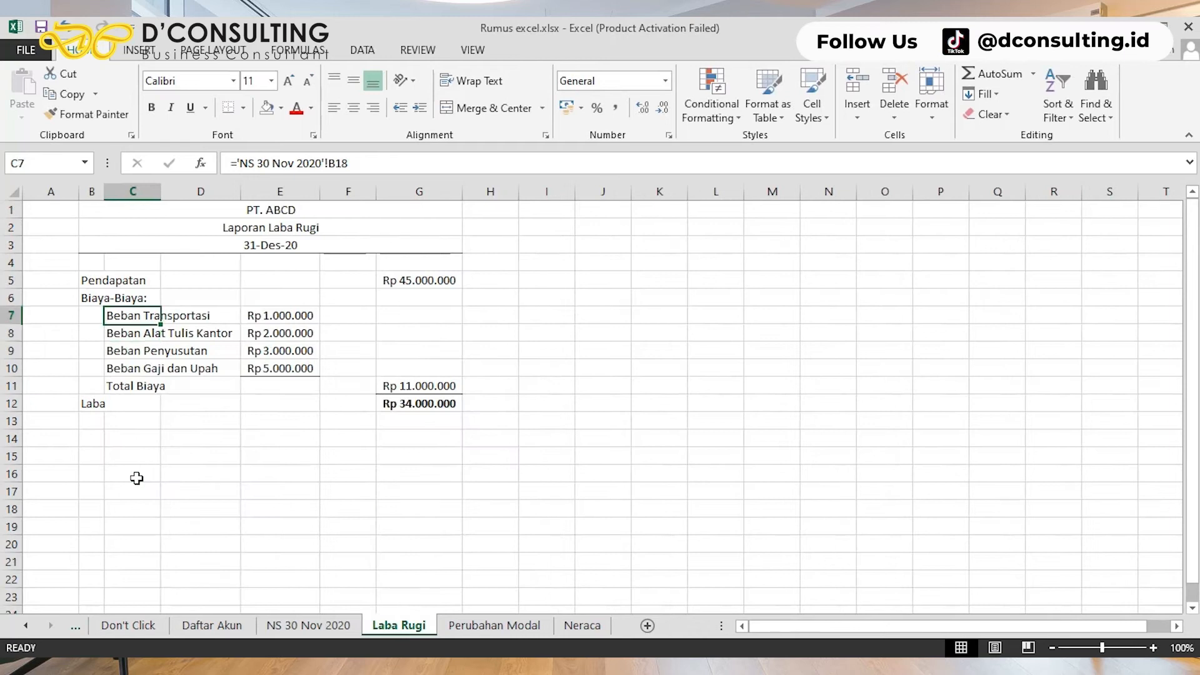
Step: Check how the expense amounts in column E of Laba Rugi are linked to the trial balance
key("Down")
key("Right")
key("Right")
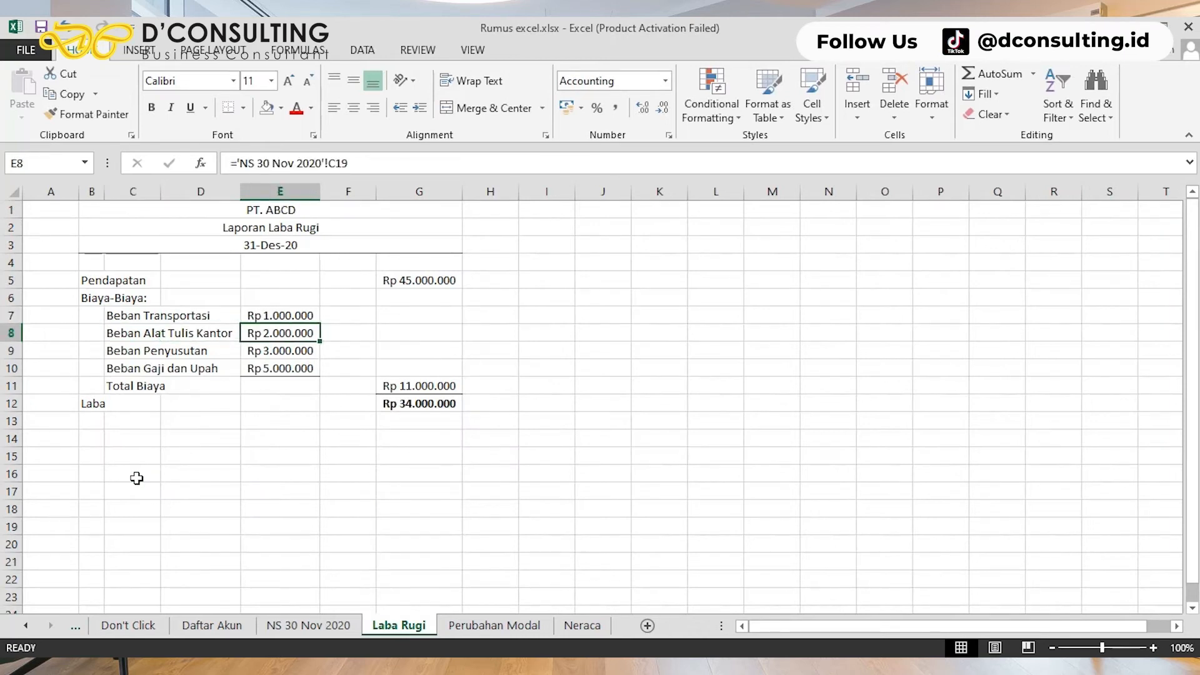
key("Left")
key("Right")
key("Right")
key("Down")
key("Down")
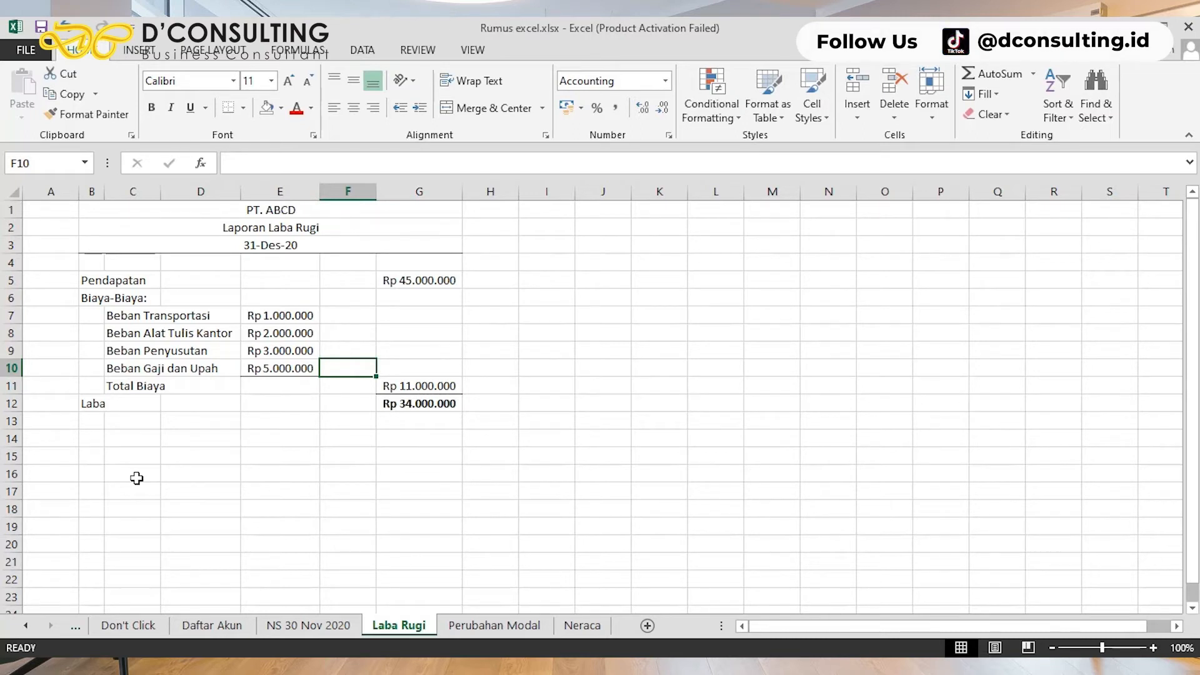
Step: Examine the SUM formula behind Total Biaya in cell G11 and the expense range it covers
key("Down")
key("Right")
key("Down")
key("Up")
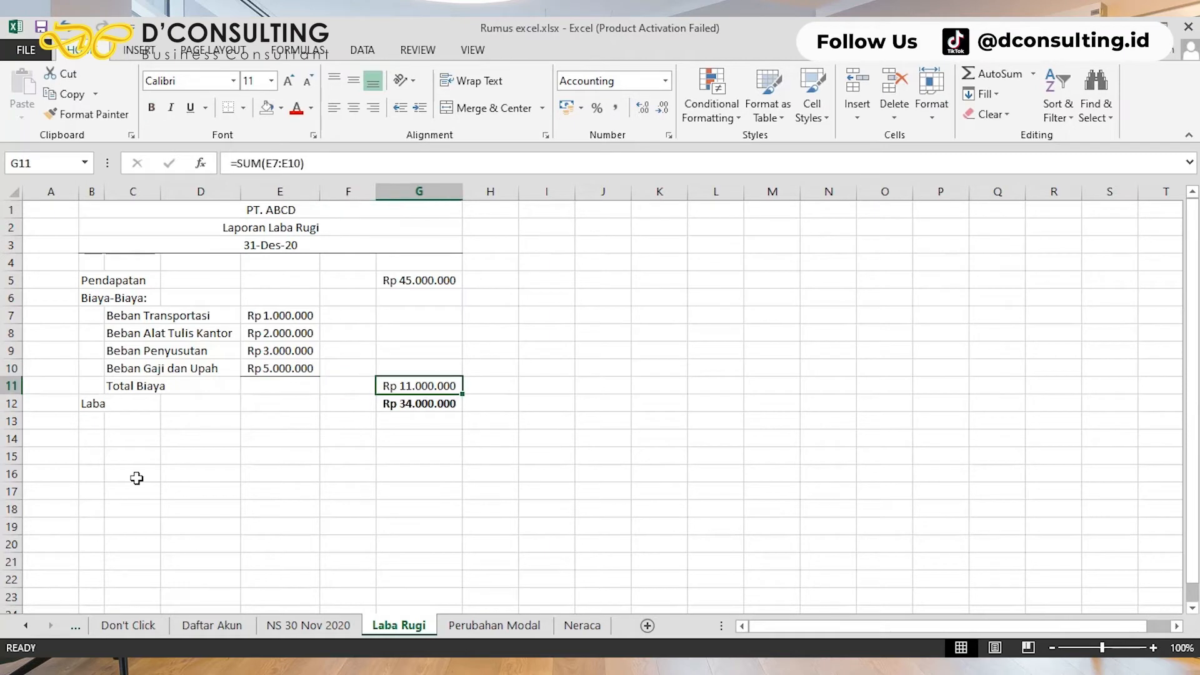
key("F2")
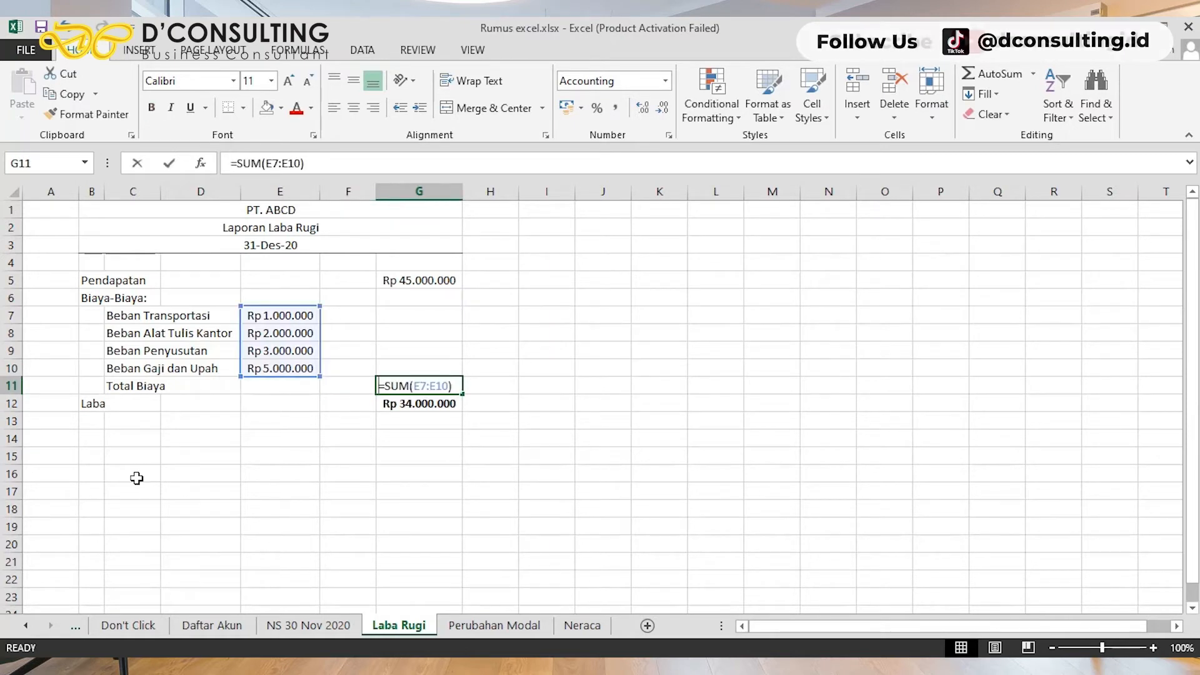
key("Left")
key("Left")
key("Left")
key("Left")
key("Left")
key("Left")
key("Left")
key("Left")
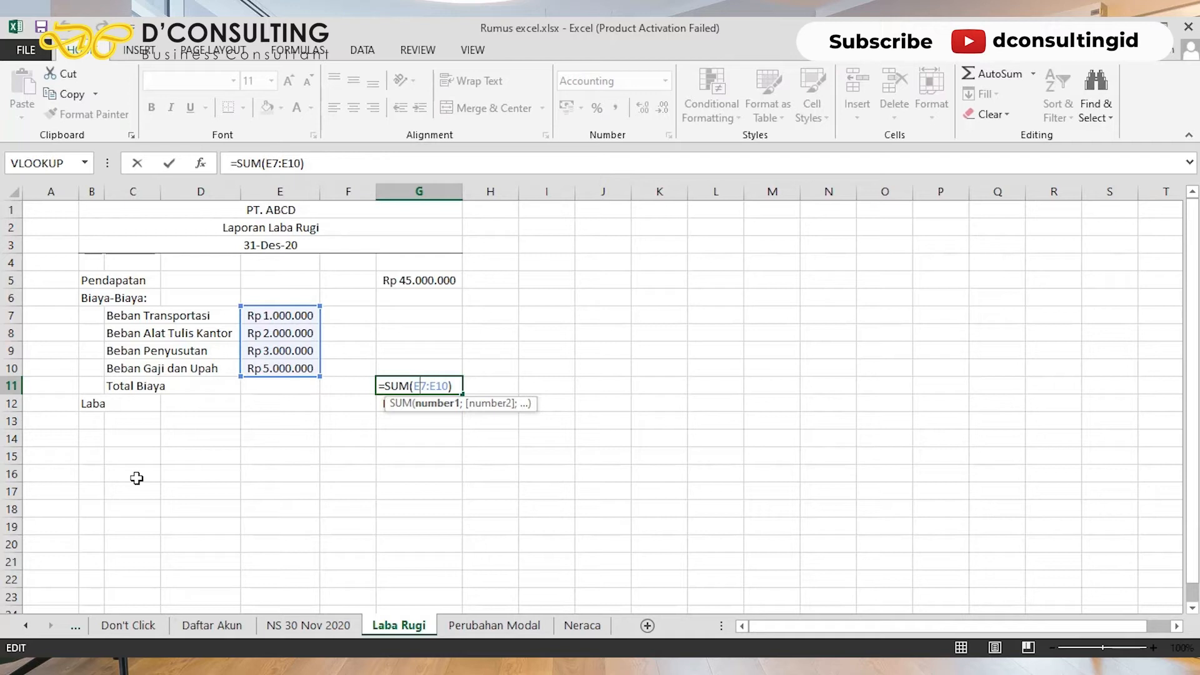
key("Right")
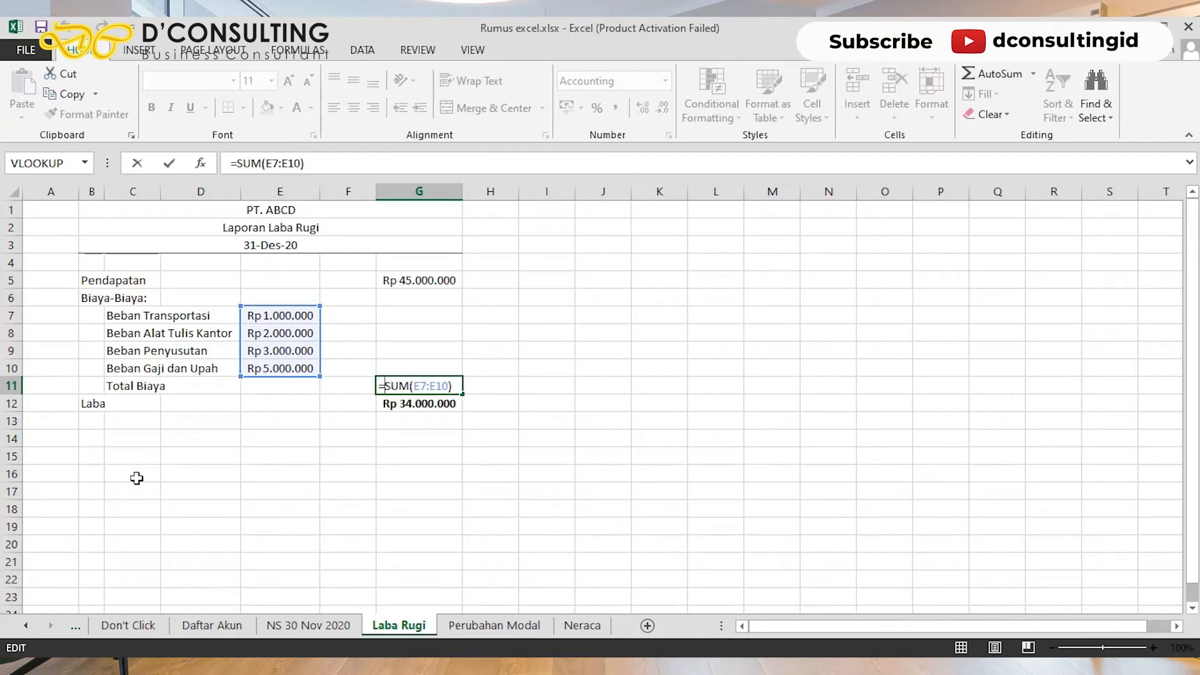
key("Right")
key("Right")
key("Right")
key("Right")
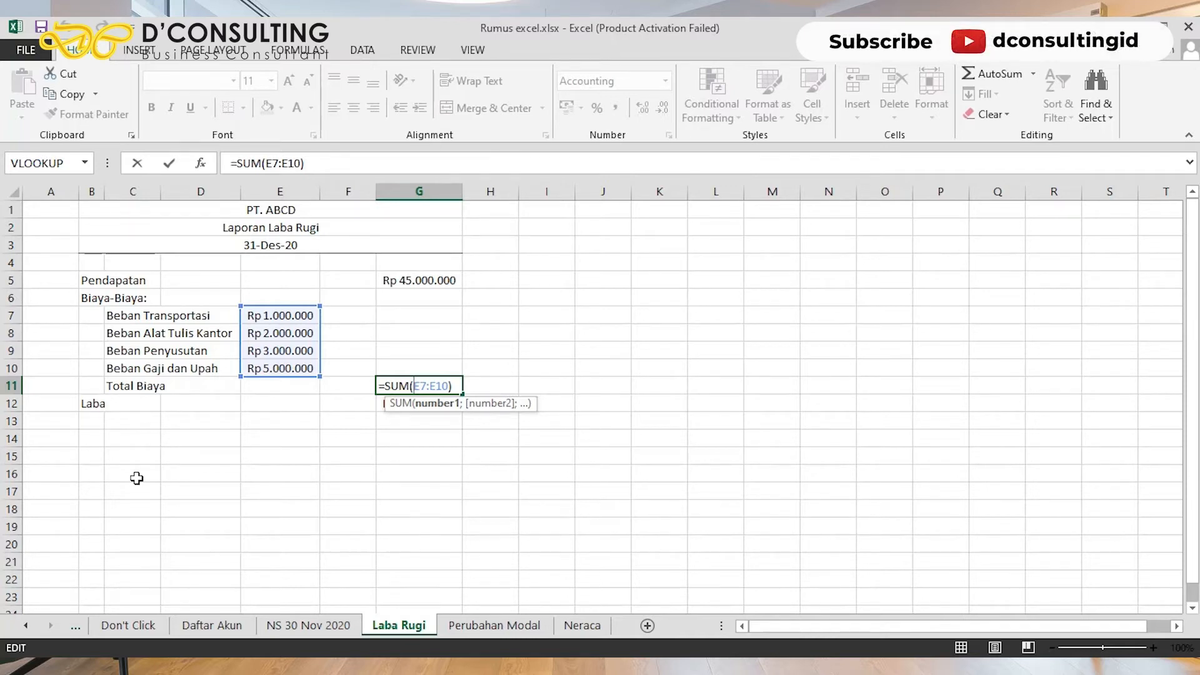
key("Return")
key("Up")
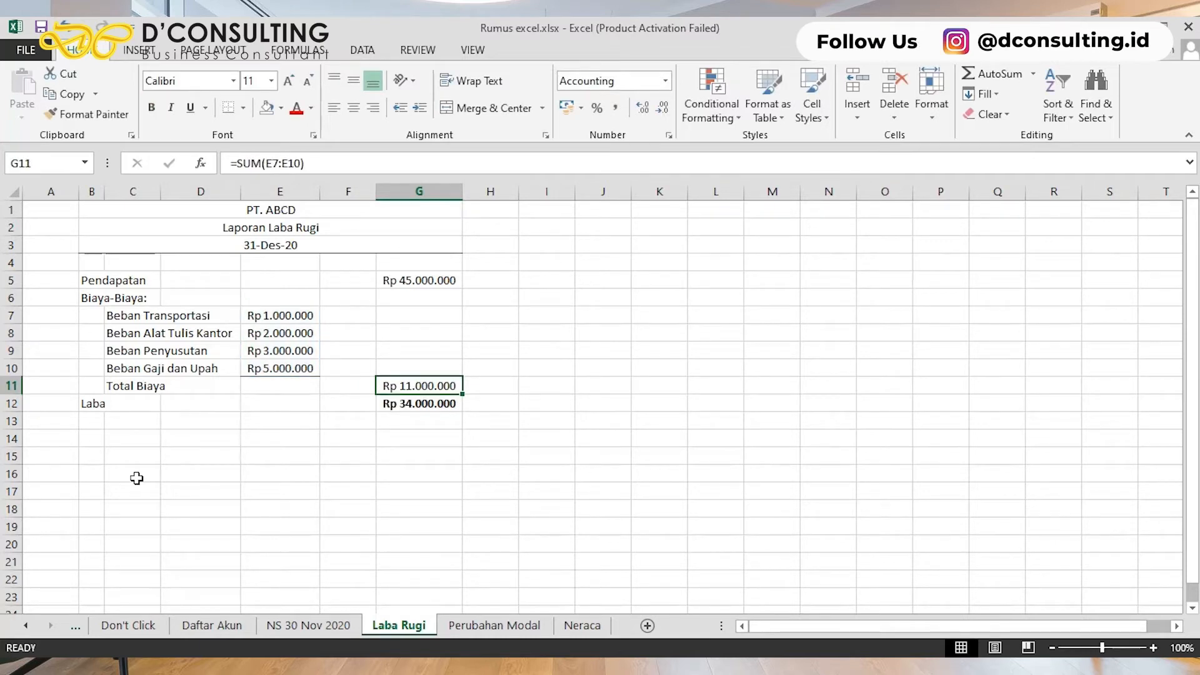
Step: Go back to the Daftar Akun sheet and review the headings of the account list
key("ctrl+Page_Up")
key("ctrl+Page_Up")
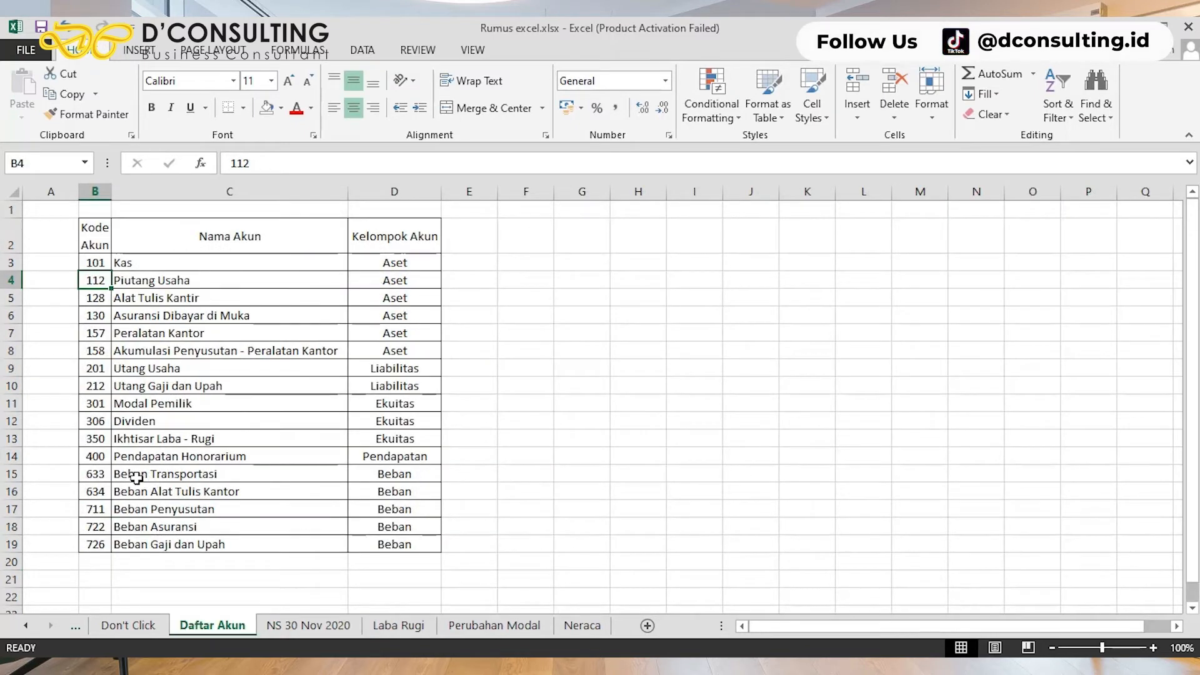
key("Up")
key("Up")
key("Up")
key("Right")
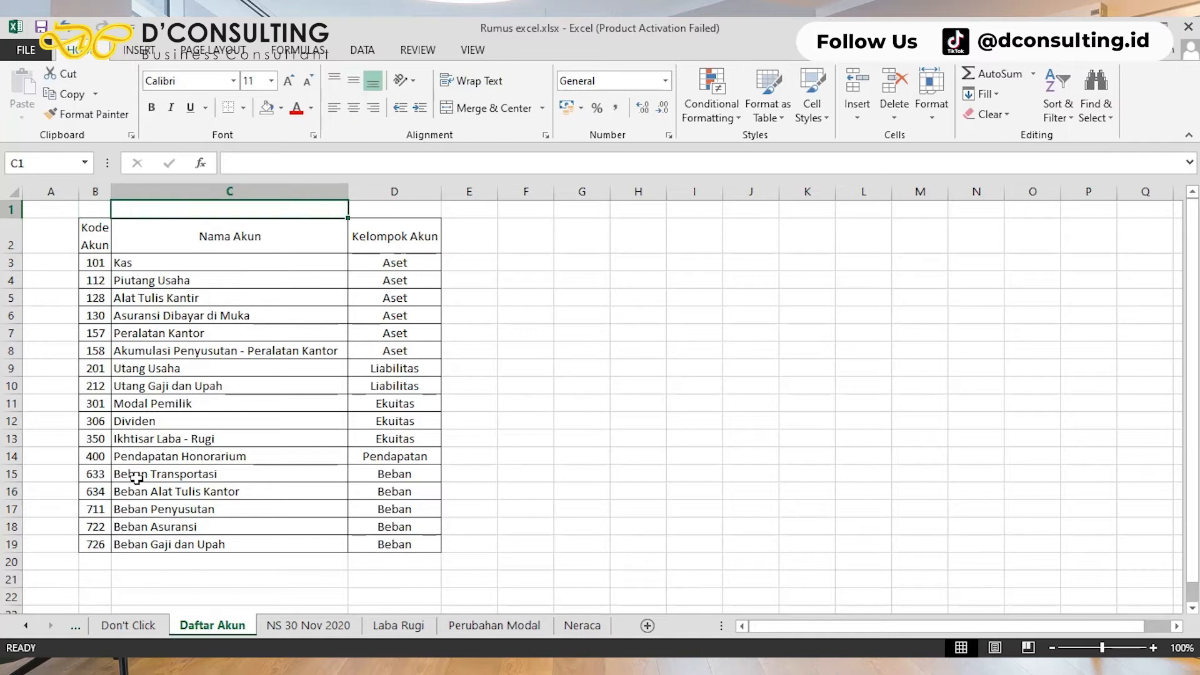
key("Down")
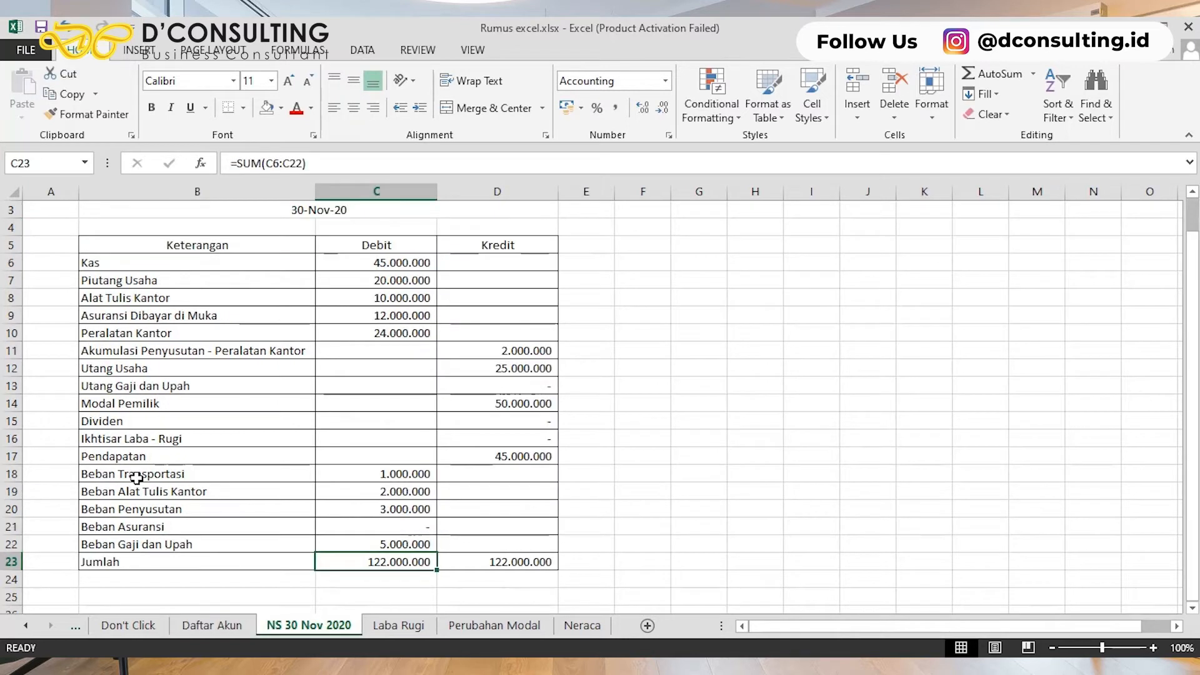
Step: Look through the trial balance on NS 30 Nov 2020, from its title and date down the account names to the Jumlah row
key("Down")
key("Up")
key("Up")
key("Up")
key("Up")
key("Up")
key("Up")
key("Up")
key("Up")
key("Up")
key("Up")
key("Up")
key("Up")
key("Up")
key("Up")
key("Up")
key("Up")
key("Up")
key("Up")
key("Up")
key("Up")
key("Up")
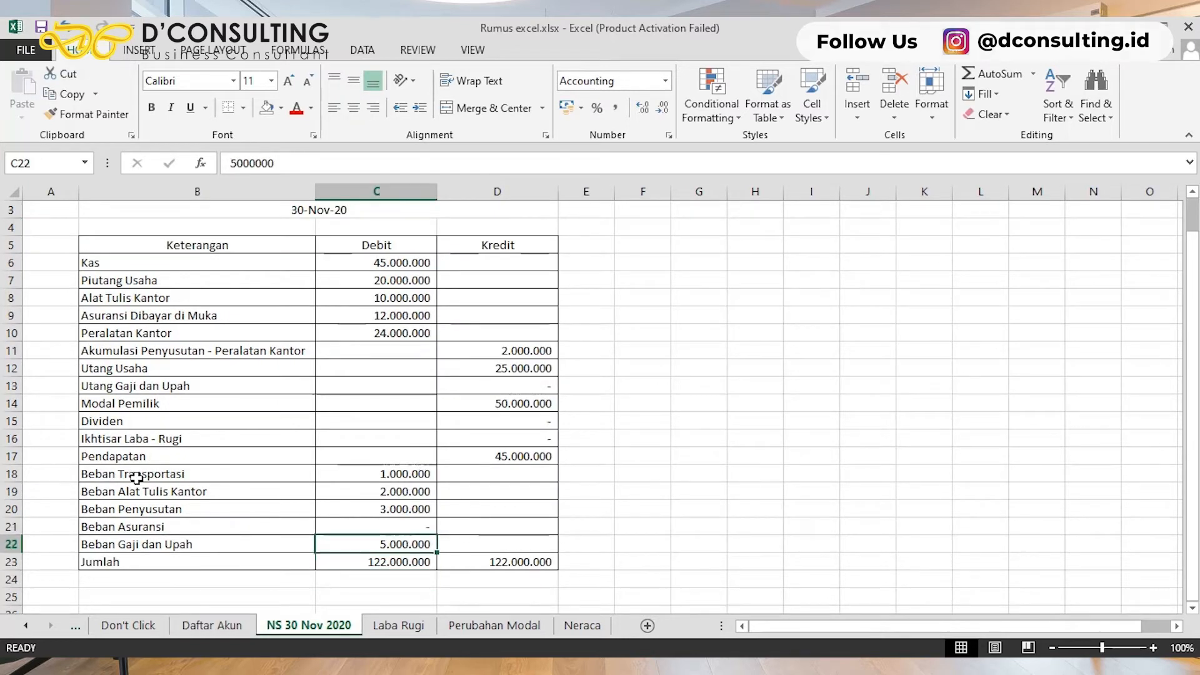
key("Down")
key("Down")
key("Down")
key("Down")
key("Down")
key("Down")
key("Down")
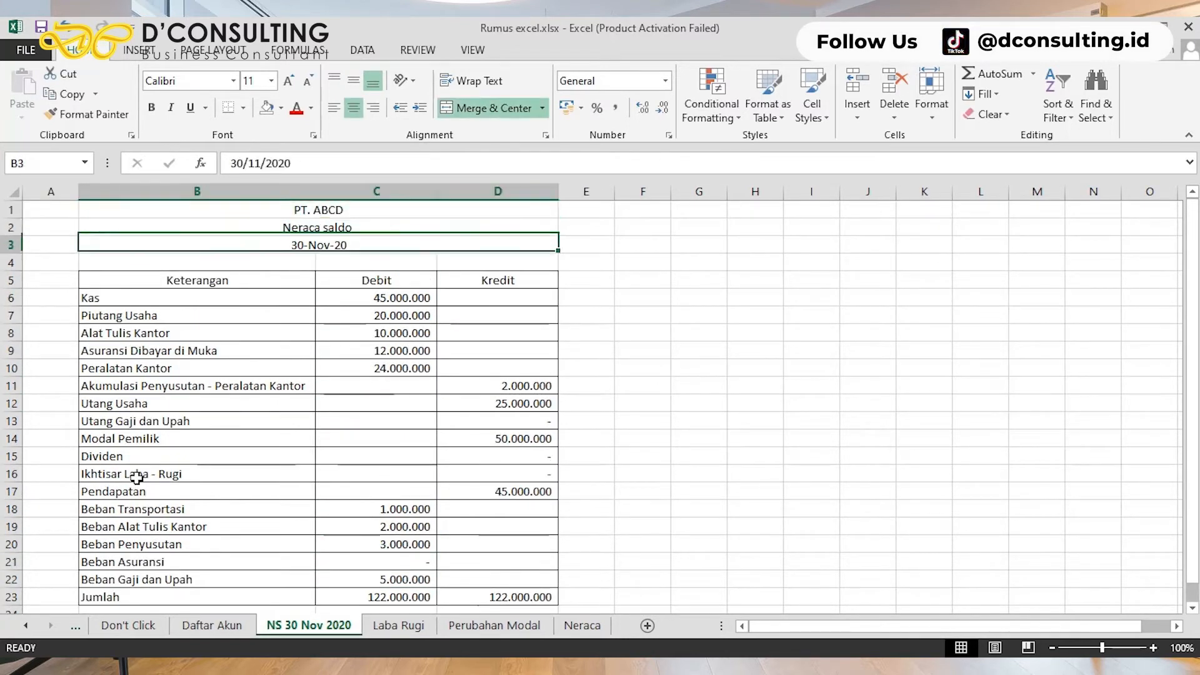
key("Down")
key("Down")
key("Down")
key("Down")
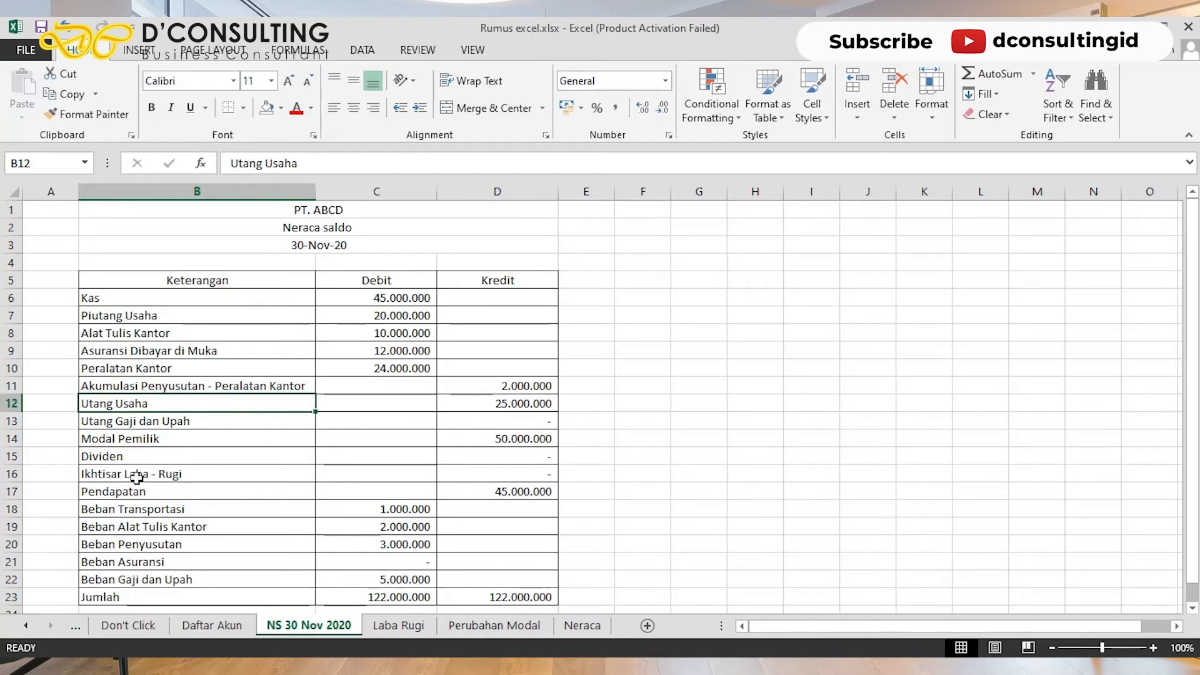
key("Down")
key("Down")
key("Down")
key("Down")
key("Down")
key("Down")
key("Down")
key("Down")
key("Down")
key("Down")
key("Down")
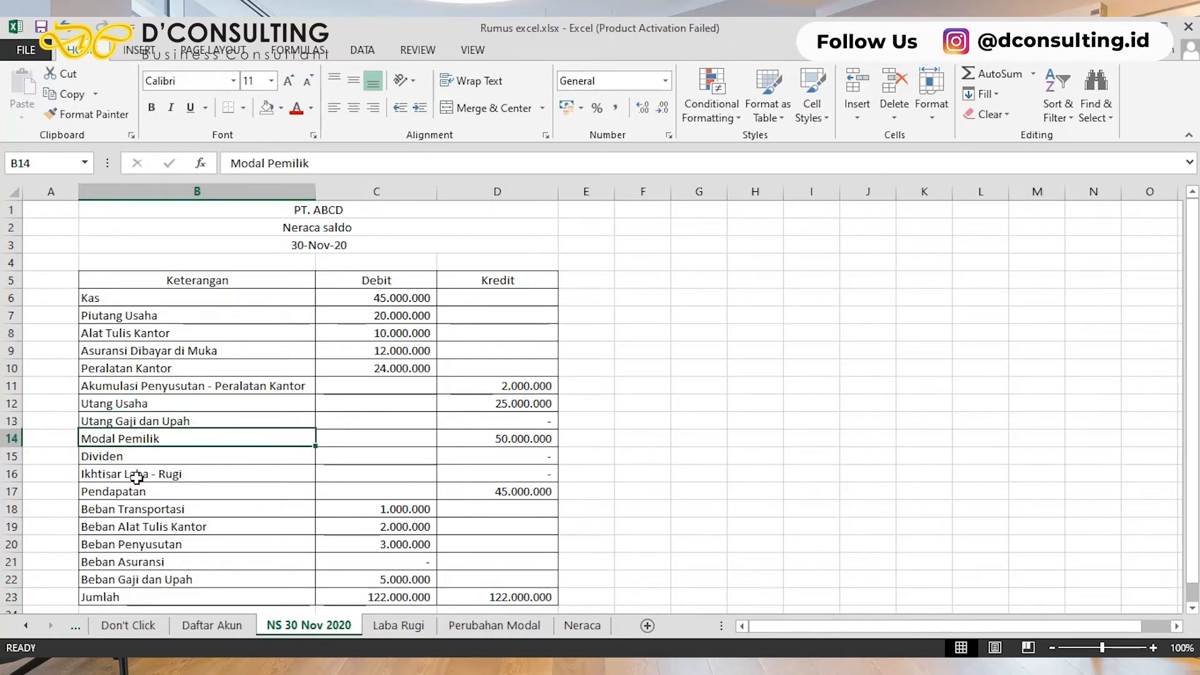
key("Down")
key("Down")
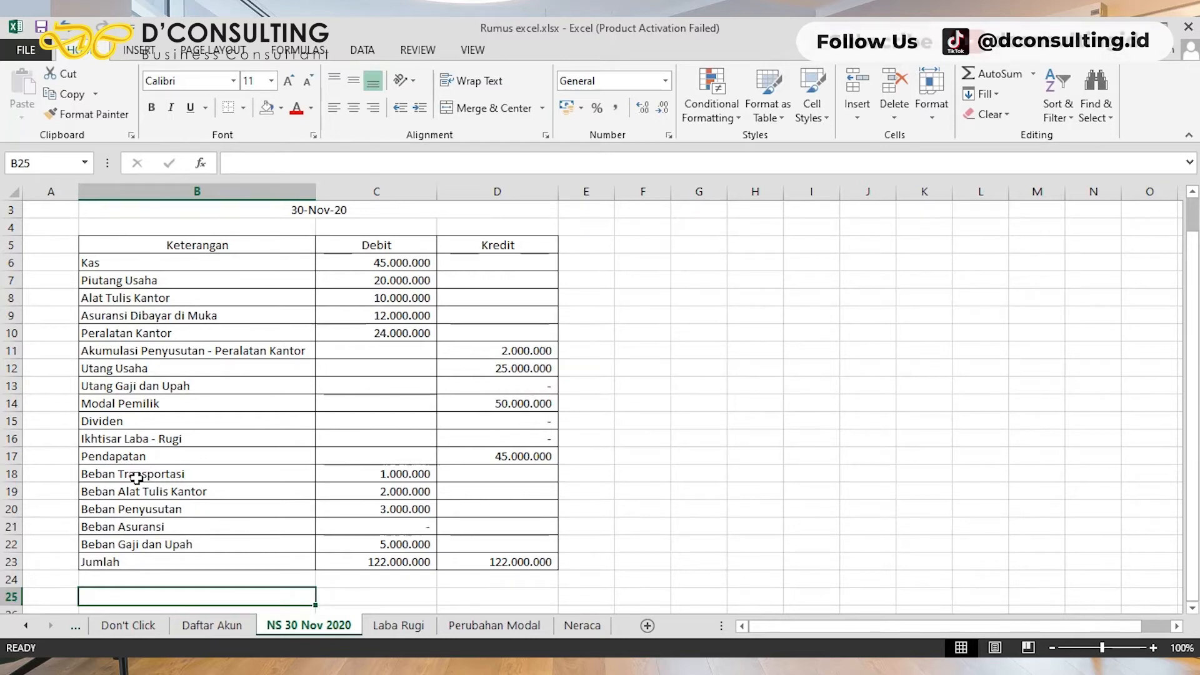
Step: Compare the debit and credit total formulas in the Jumlah row of the trial balance
key("Up")
key("Up")
key("Right")
key("Right")
key("Left")
key("Right")
key("Left")
key("Right")
key("Left")
key("Right")
key("Left")
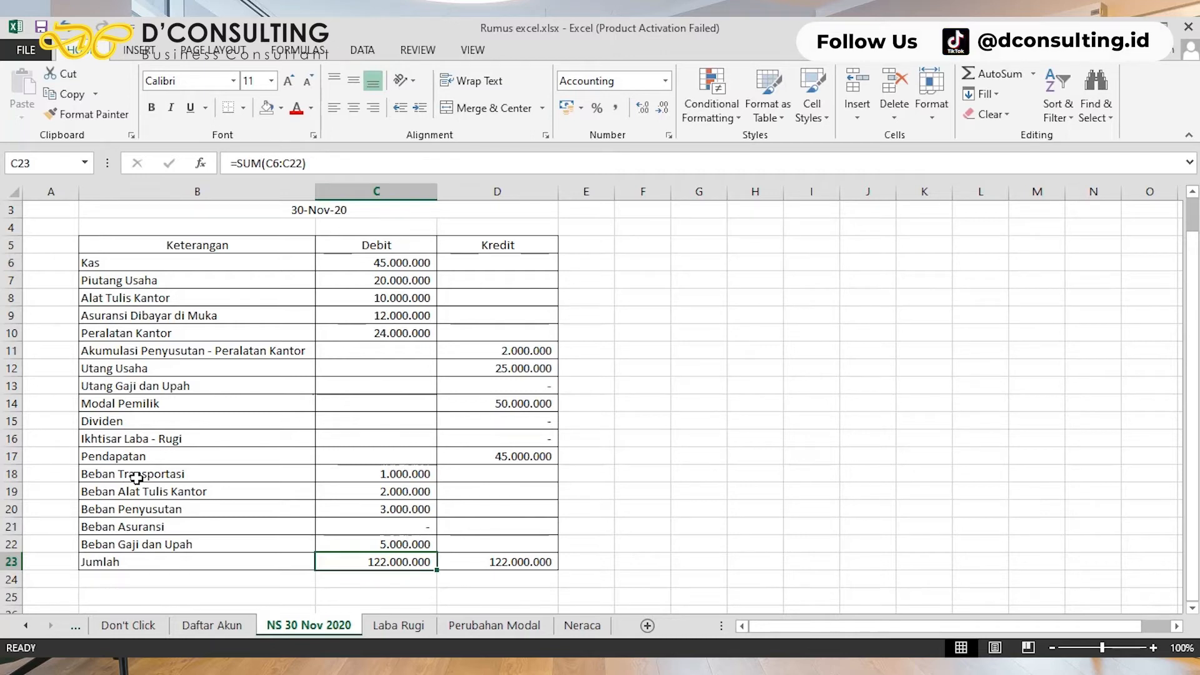
Step: Open the Laba Rugi sheet and examine its report date and the trial balance reference behind the Pendapatan label
key("ctrl+Page_Down")
key("Left")
key("Up")
key("Up")
key("Up")
key("Up")
key("Up")
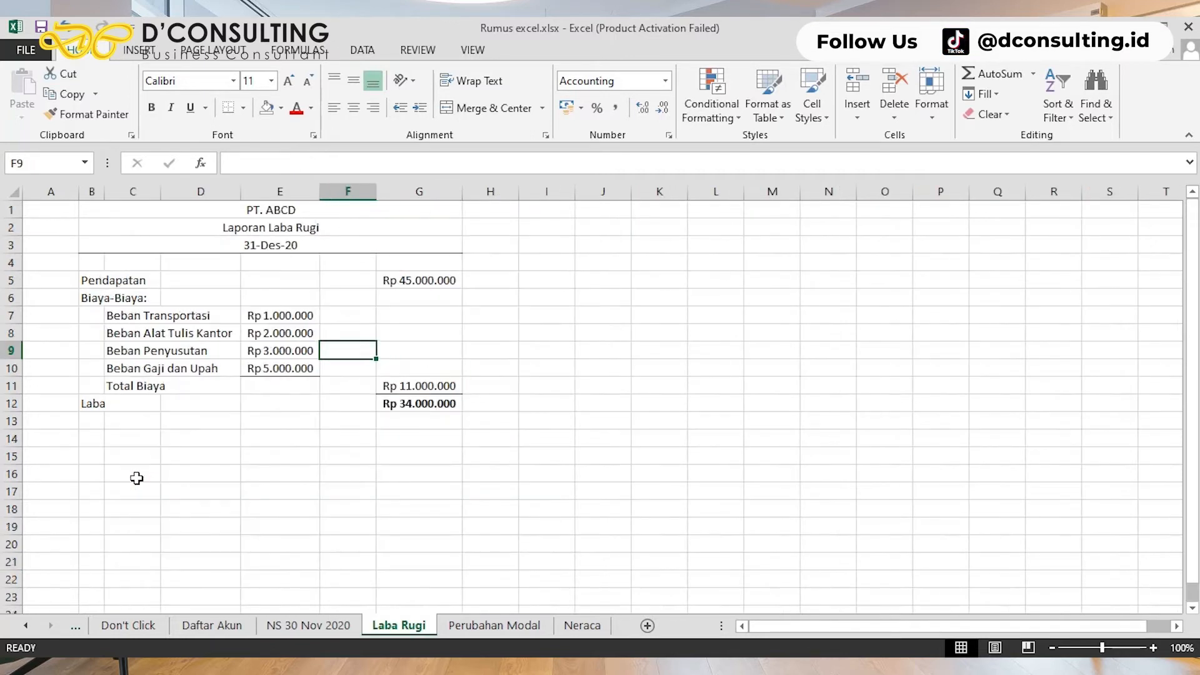
key("Up")
key("Up")
key("Left")
key("Up")
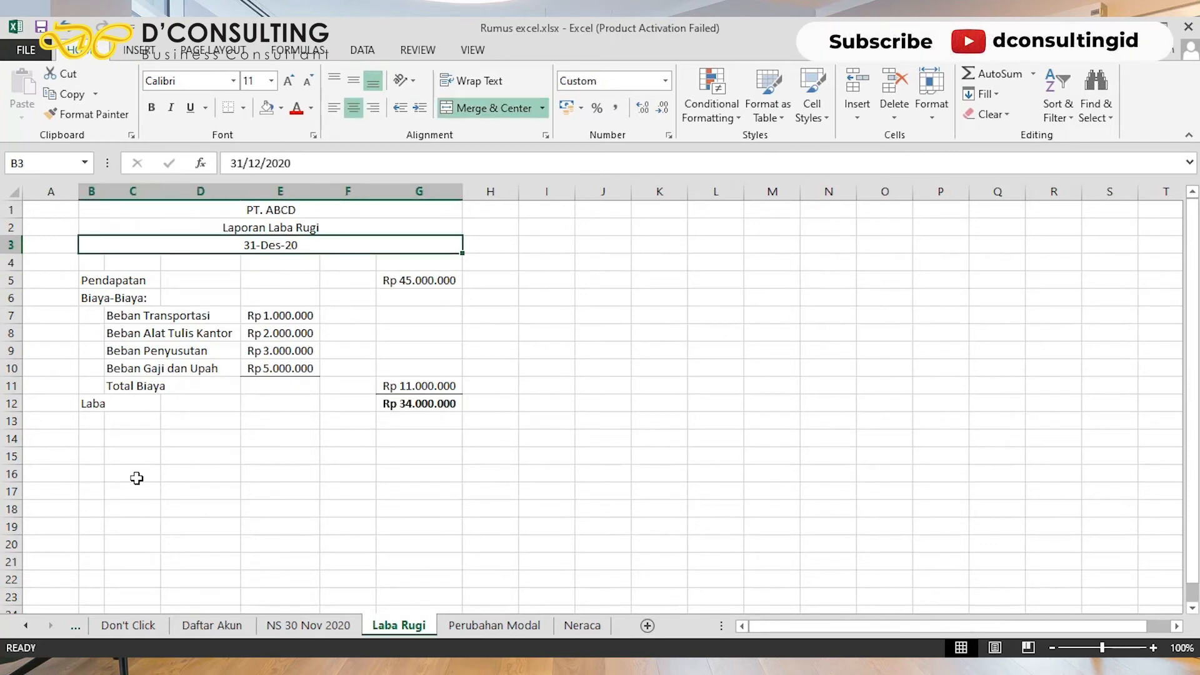
key("Down")
key("Down")
key("Left")
key("Left")
key("Left")
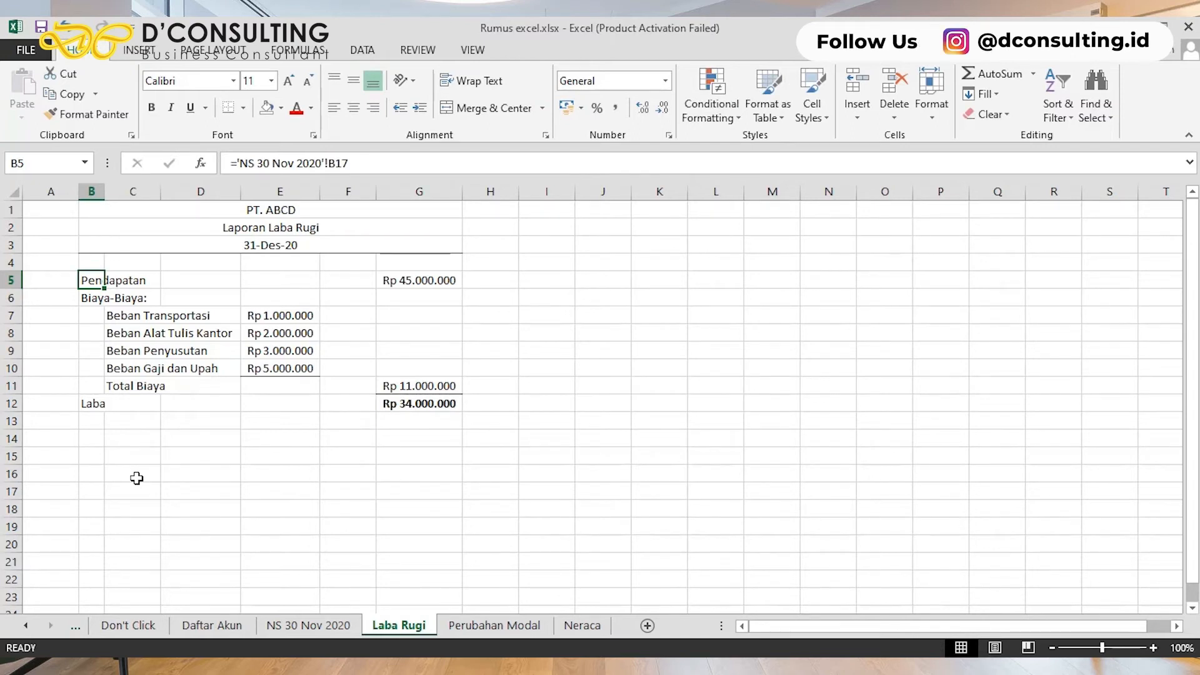
Step: Trace the Pendapatan amount from the trial balance's Kredit column to its reference in cell G5 of Laba Rugi
key("ctrl+Page_Up")
key("Right")
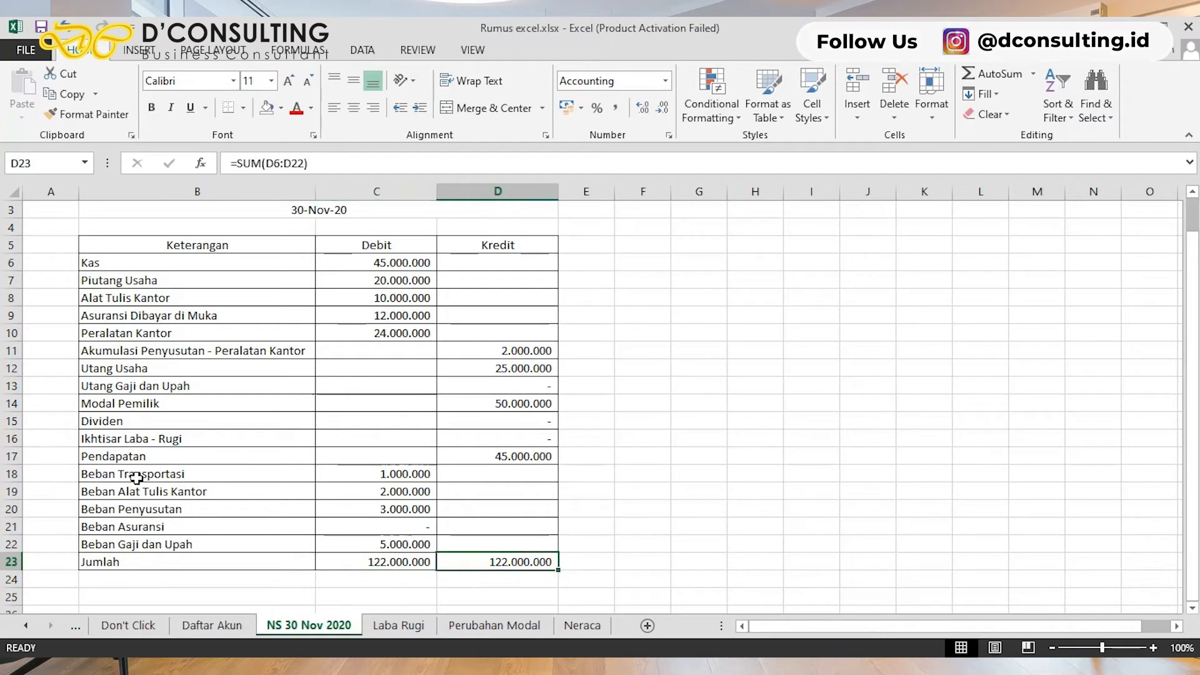
key("Up")
key("Up")
key("Up")
key("Up")
key("Up")
key("Up")
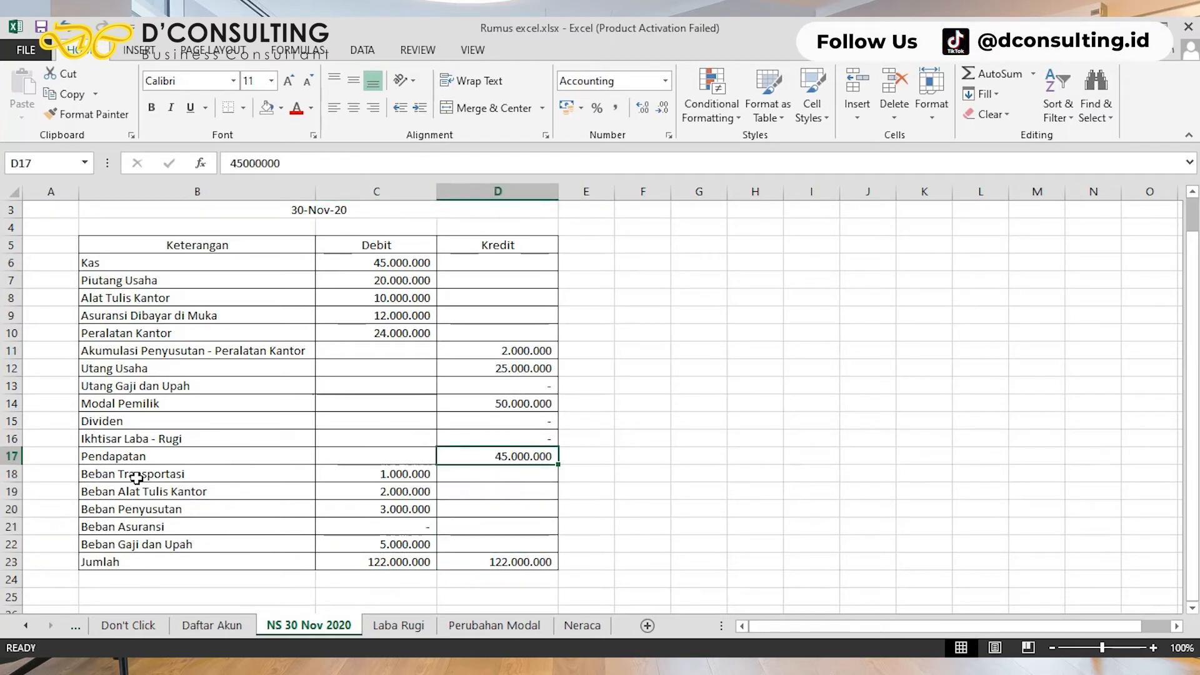
key("ctrl+Page_Down")
key("Right")
key("Right")
key("Right")
key("Right")
key("Right")
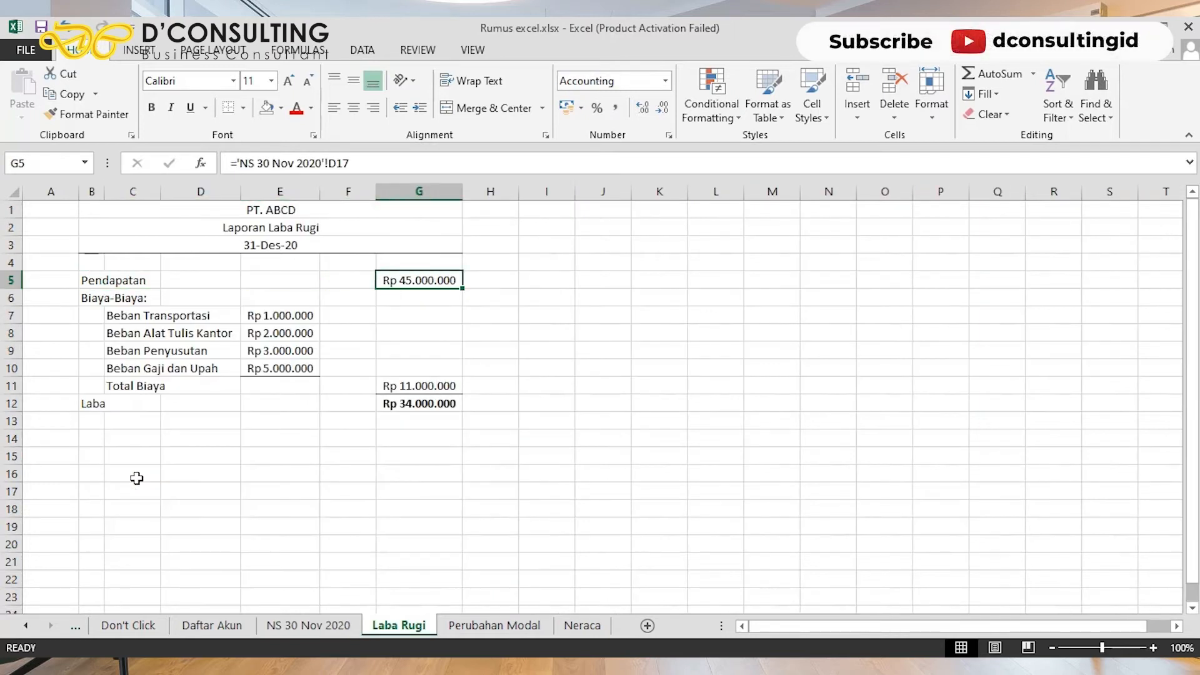
Step: Check the trial balance references behind the expense names in column C and the Beban Gaji dan Upah amount
key("Down")
key("Left")
key("Left")
key("Left")
key("Down")
key("Left")
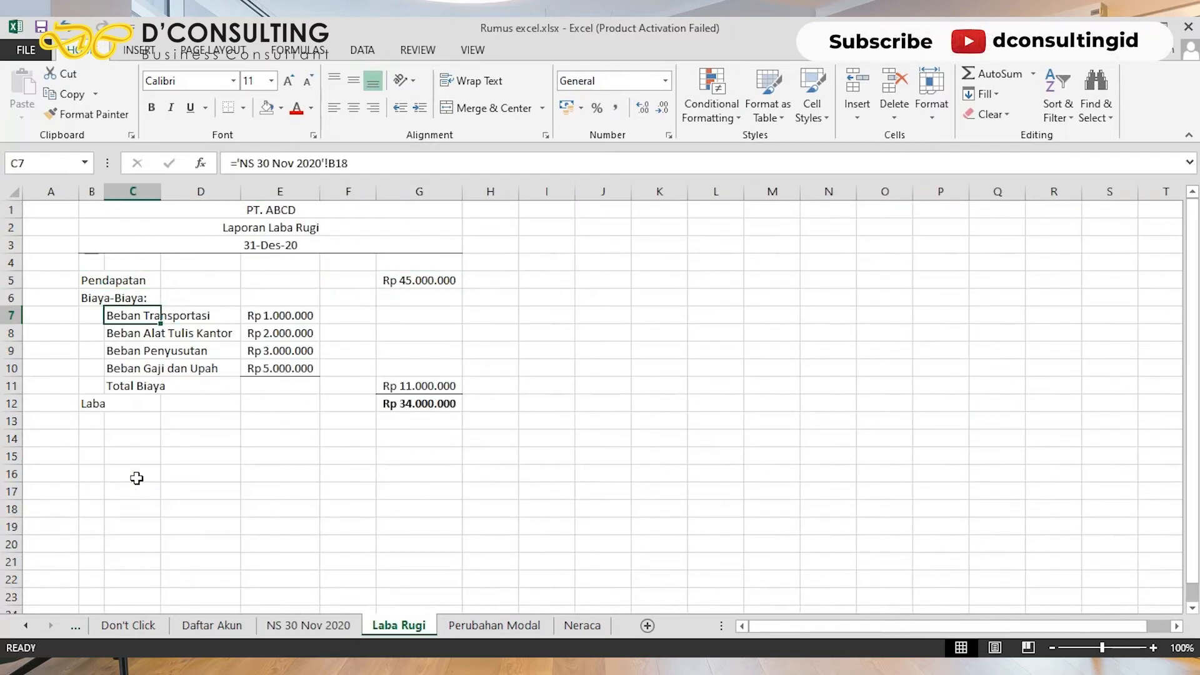
key("Down")
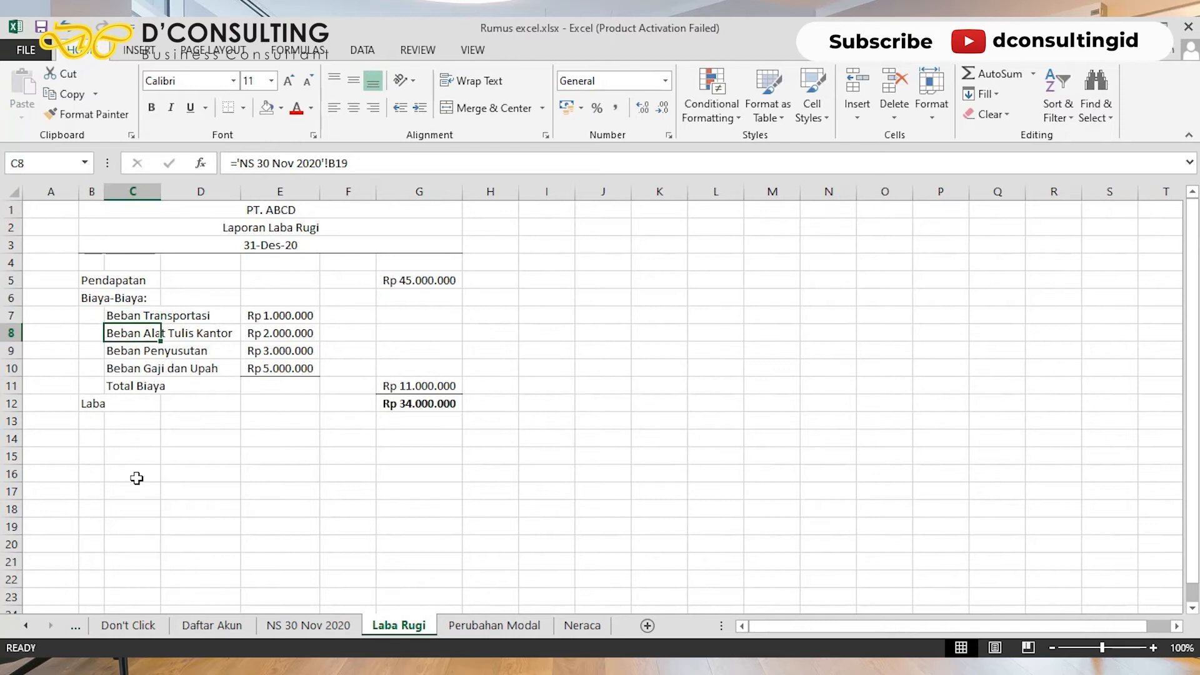
key("Down")
key("Down")
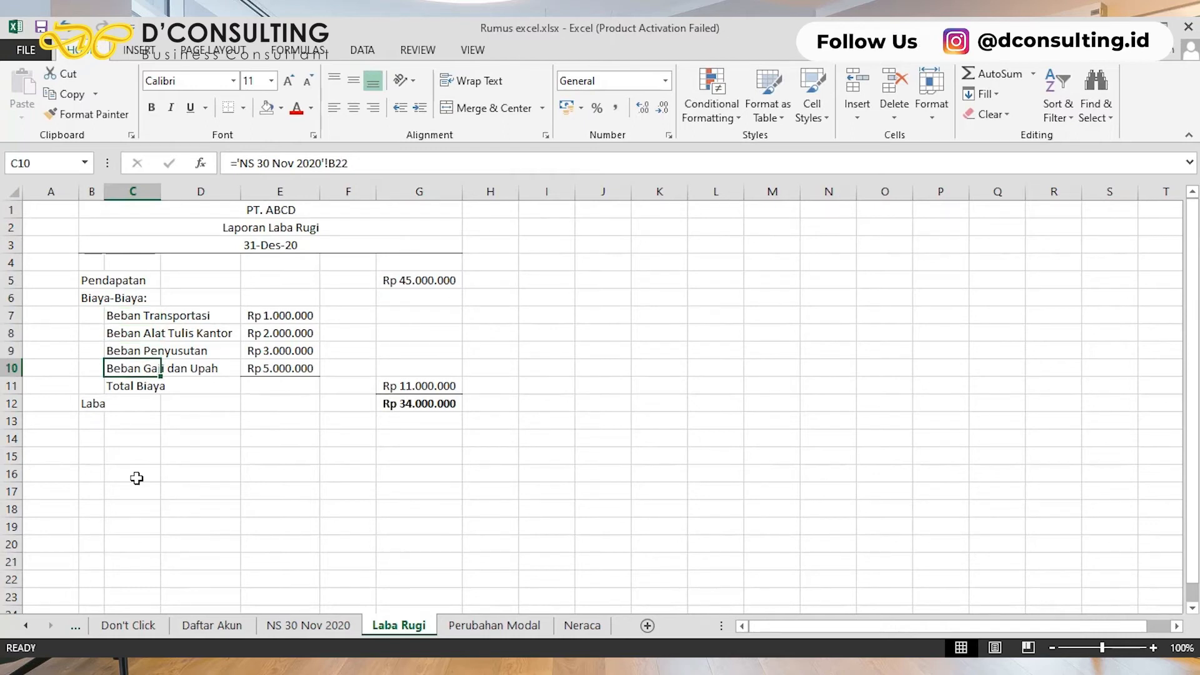
key("Right")
key("Right")
key("Right")
key("Left")
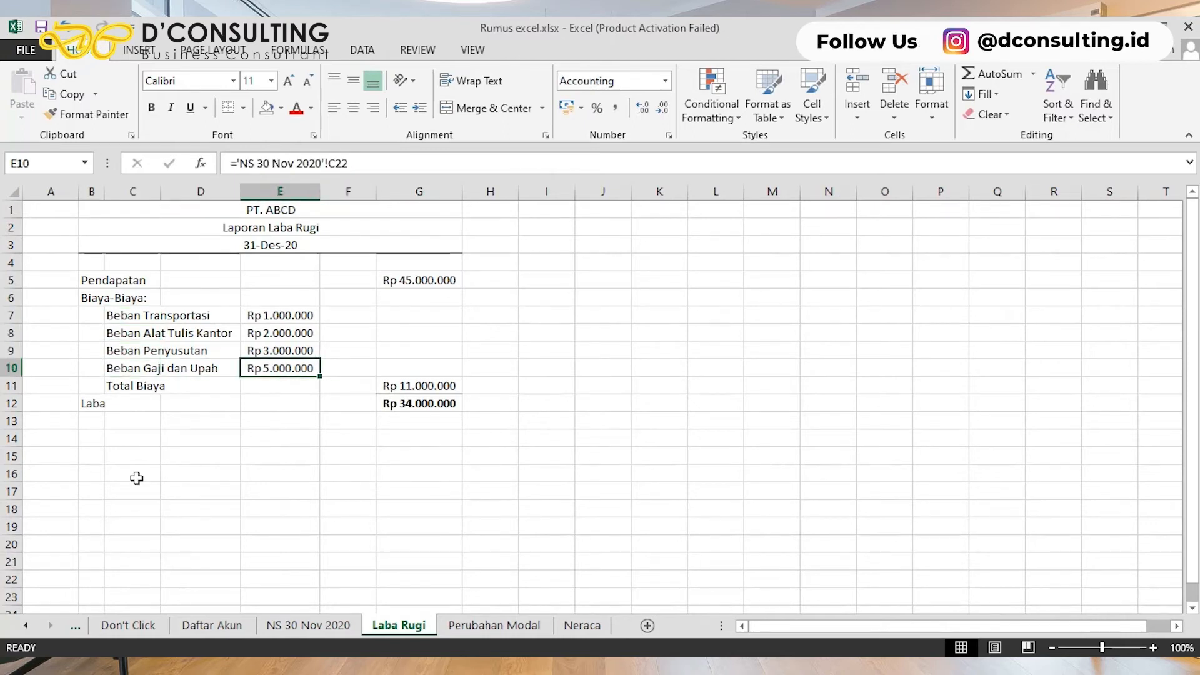
Step: Locate the source expense amounts in the Debit column of the NS 30 Nov 2020 sheet
key("ctrl+Page_Up")
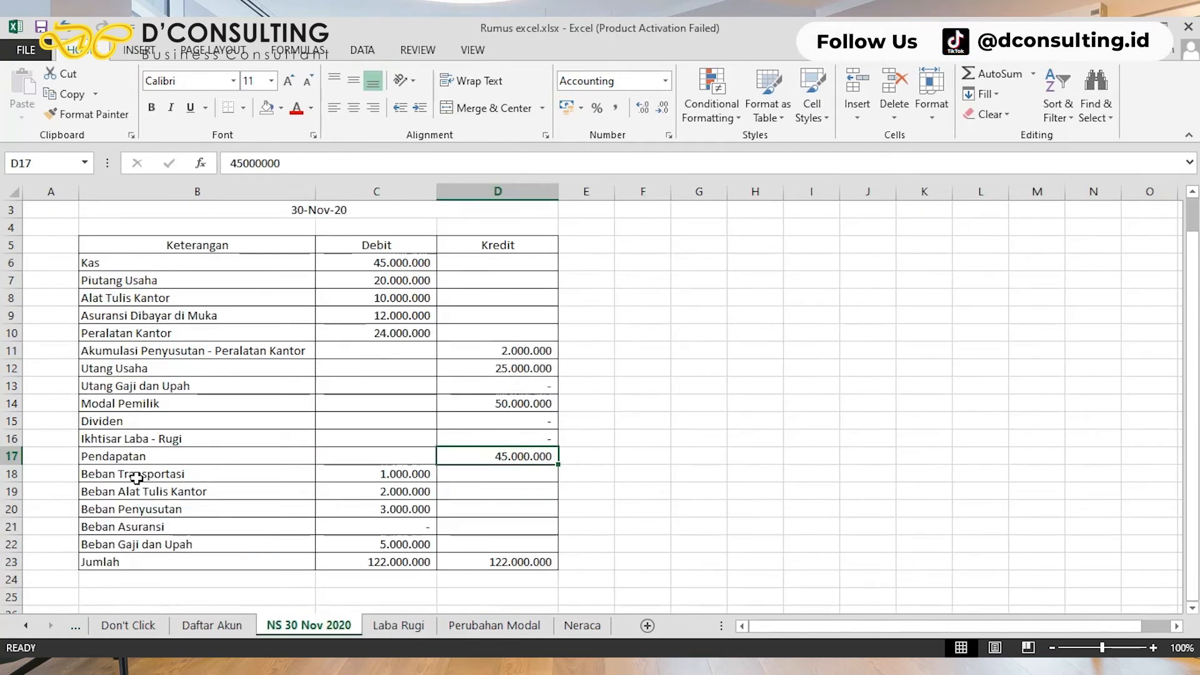
key("Right")
key("Left")
key("Left")
key("Down")
key("Left")
key("Right")
key("Down")
key("Down")
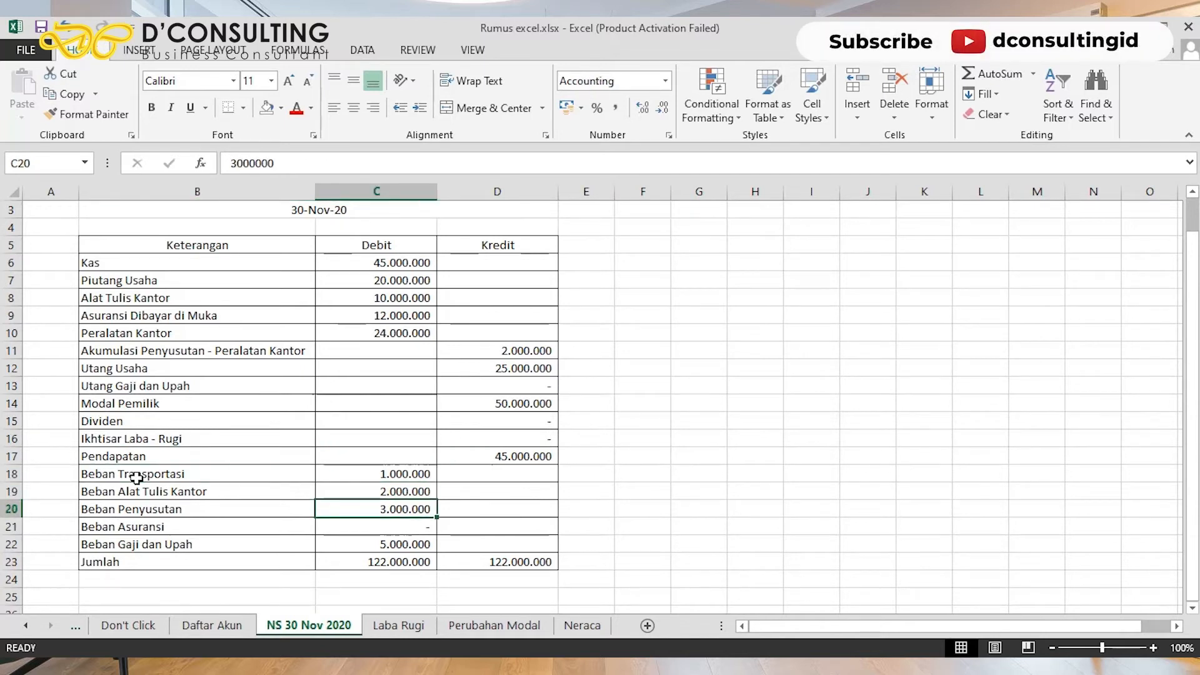
Step: Return to Laba Rugi and check the references behind the expense amounts in column E
key("ctrl+Page_Down")
key("Up")
key("Up")
key("Up")
key("Down")
key("Down")
key("Down")
key("Down")
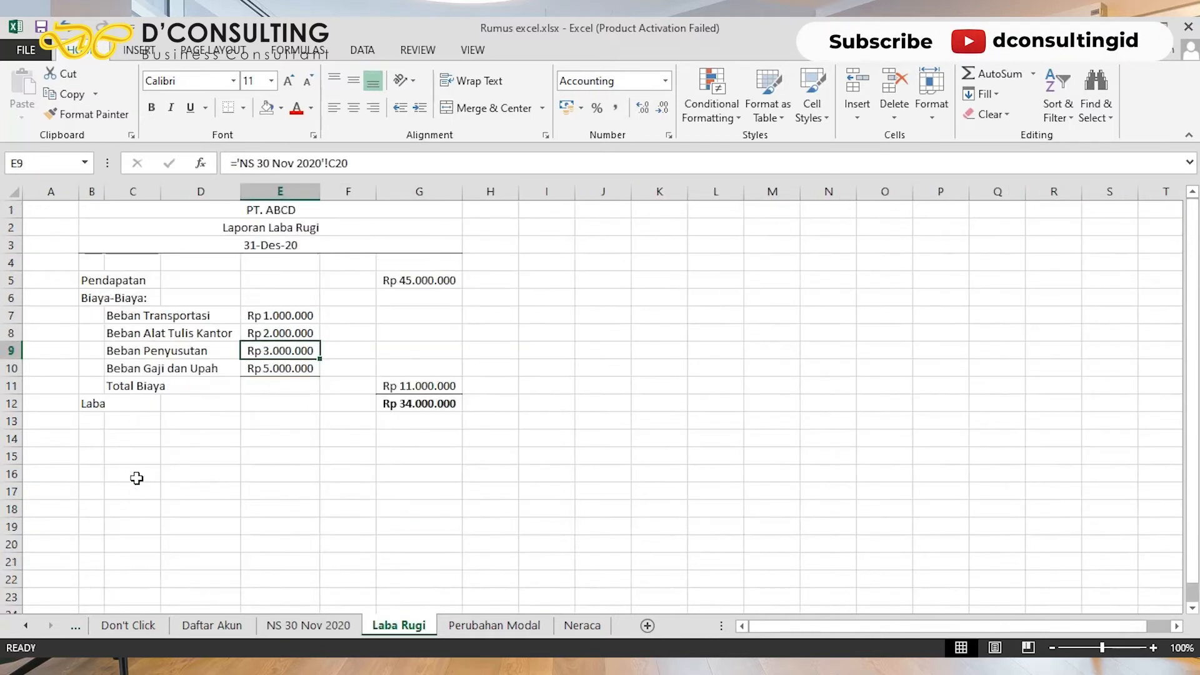
Step: Examine the formulas for Total Biaya in G11 and Laba in G12 of Laba Rugi
key("Left")
key("Left")
key("Right")
key("Right")
key("Right")
key("Right")
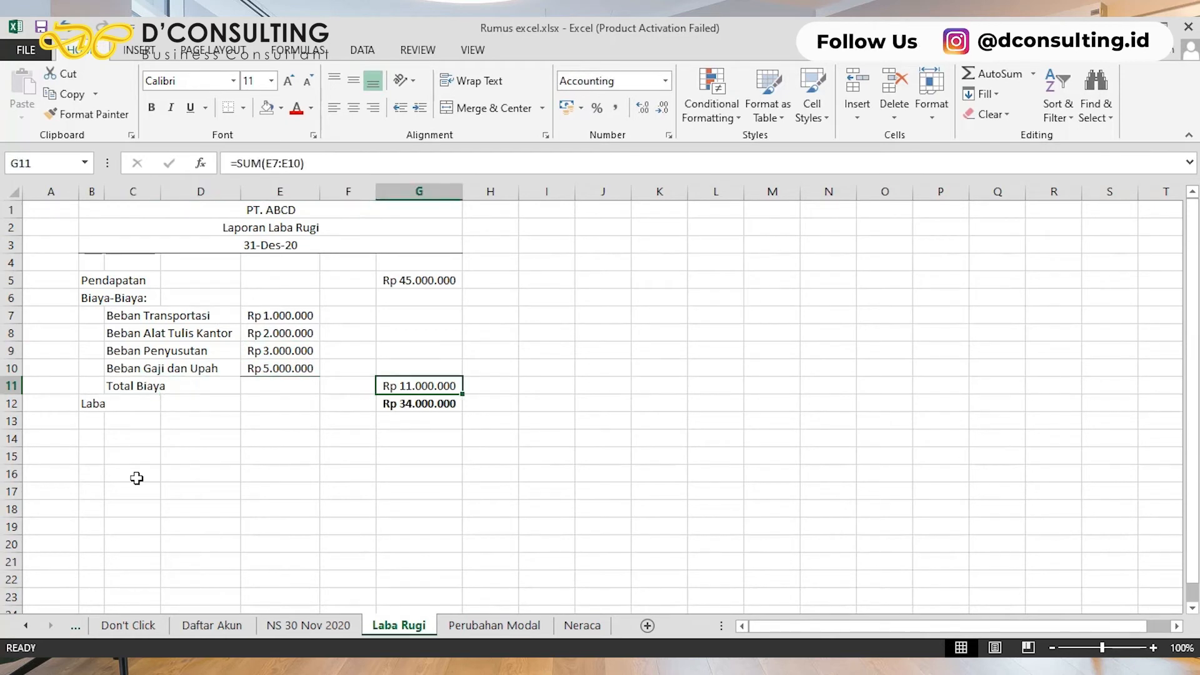
key("Up")
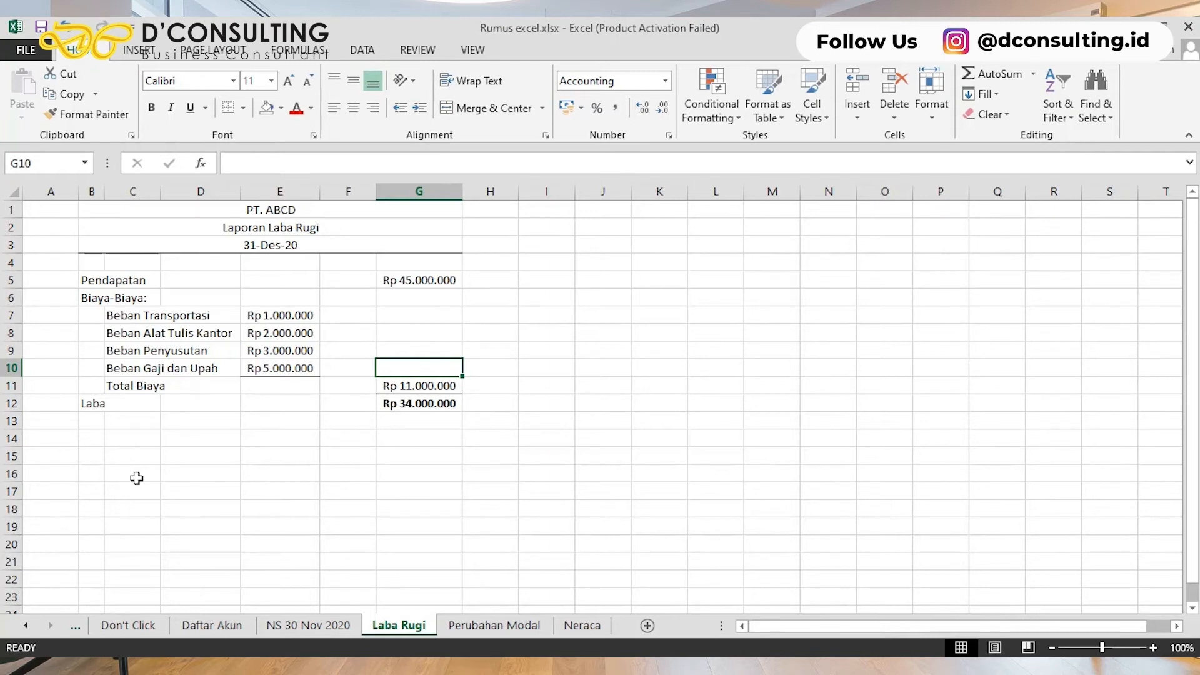
key("Down")
key("Down")
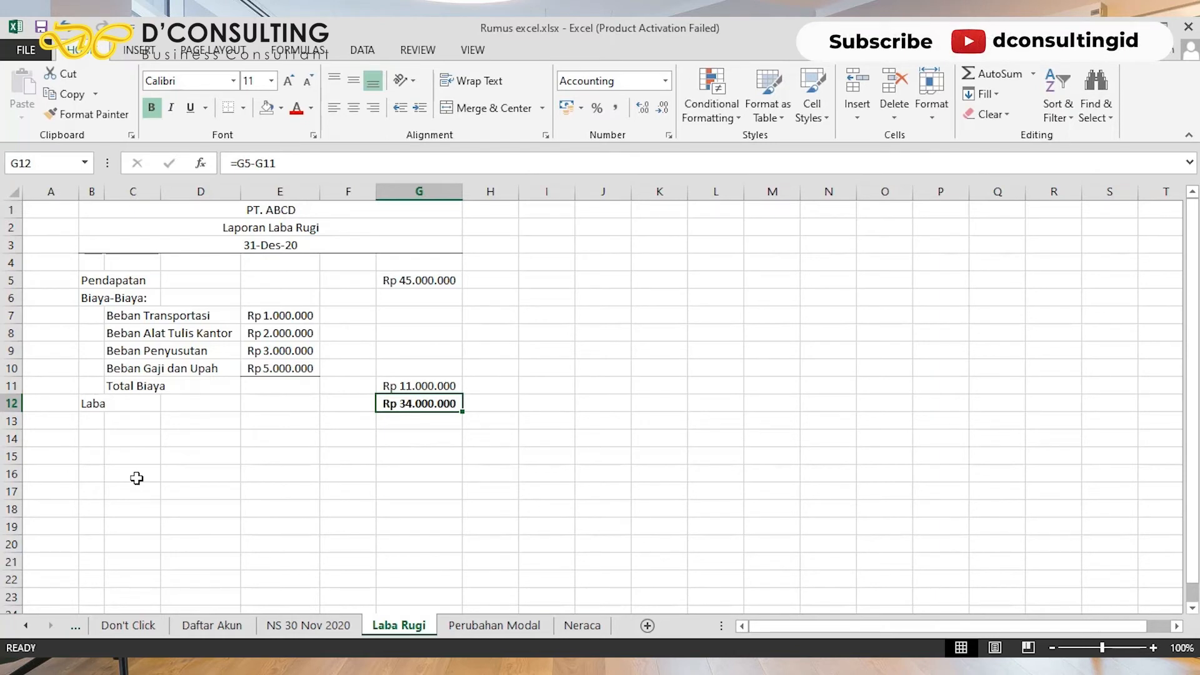
Step: Open the Perubahan Modal sheet and review the Modal akhir, Kenaikan modal and Modal awal 1 Des 2020 labels in column B
key("ctrl+Page_Down")
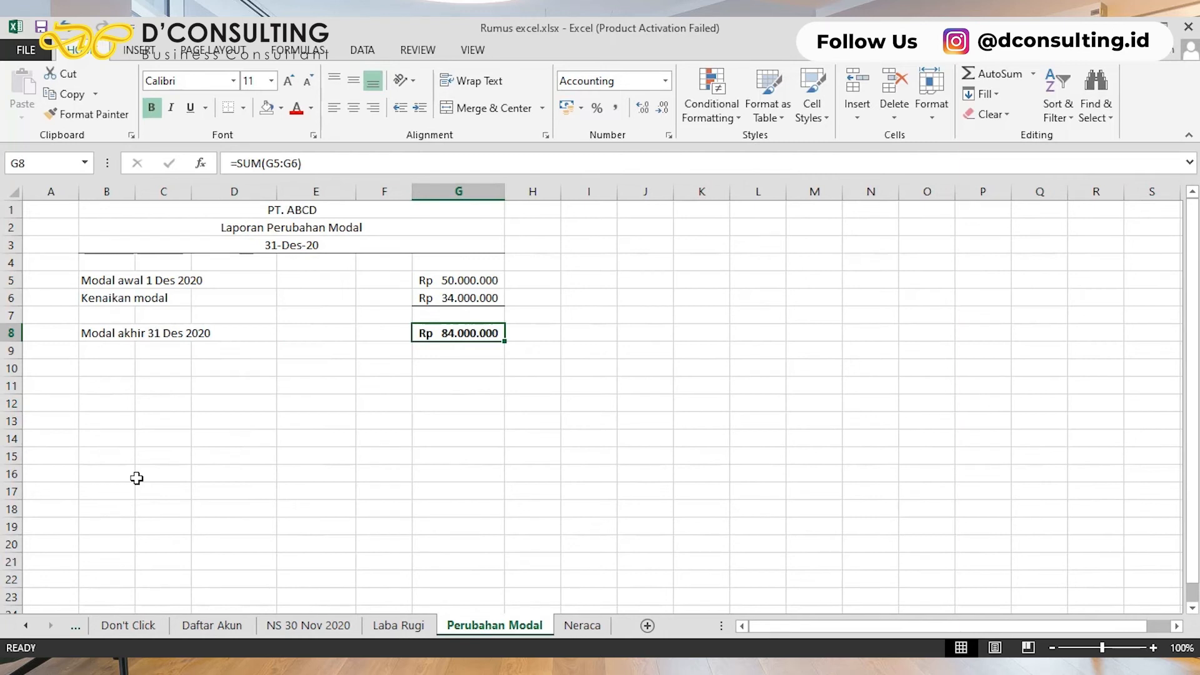
key("Left")
key("Left")
key("Left")
key("Left")
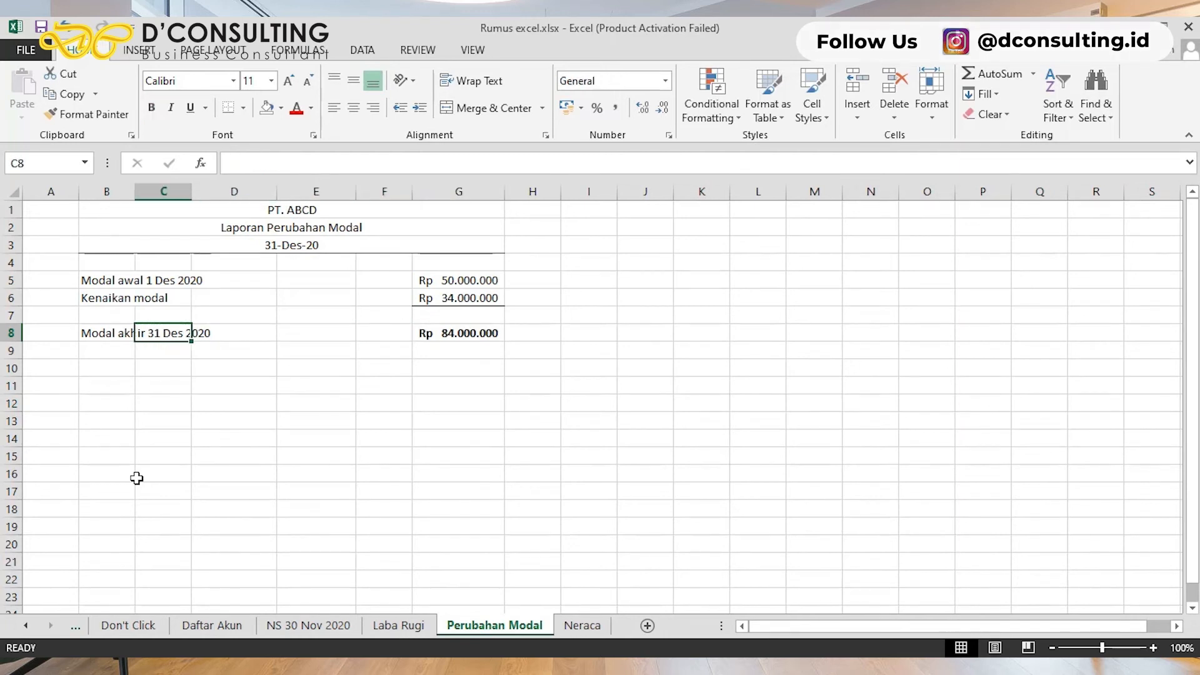
key("Left")
key("Up")
key("Up")
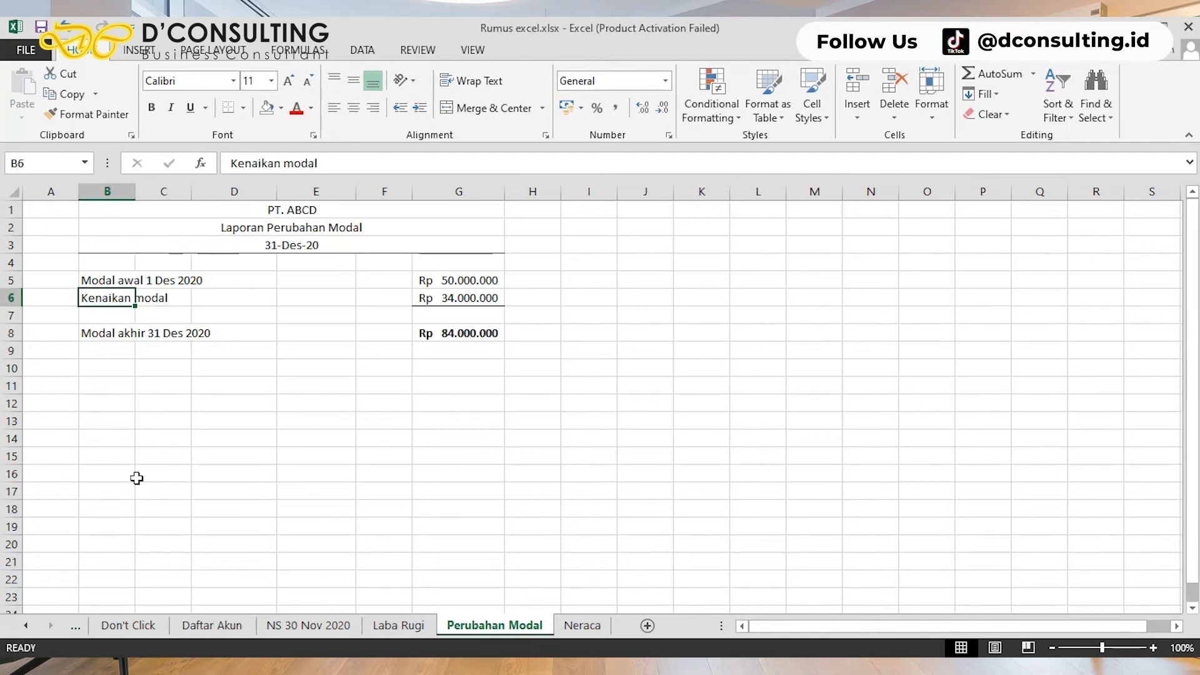
key("Up")
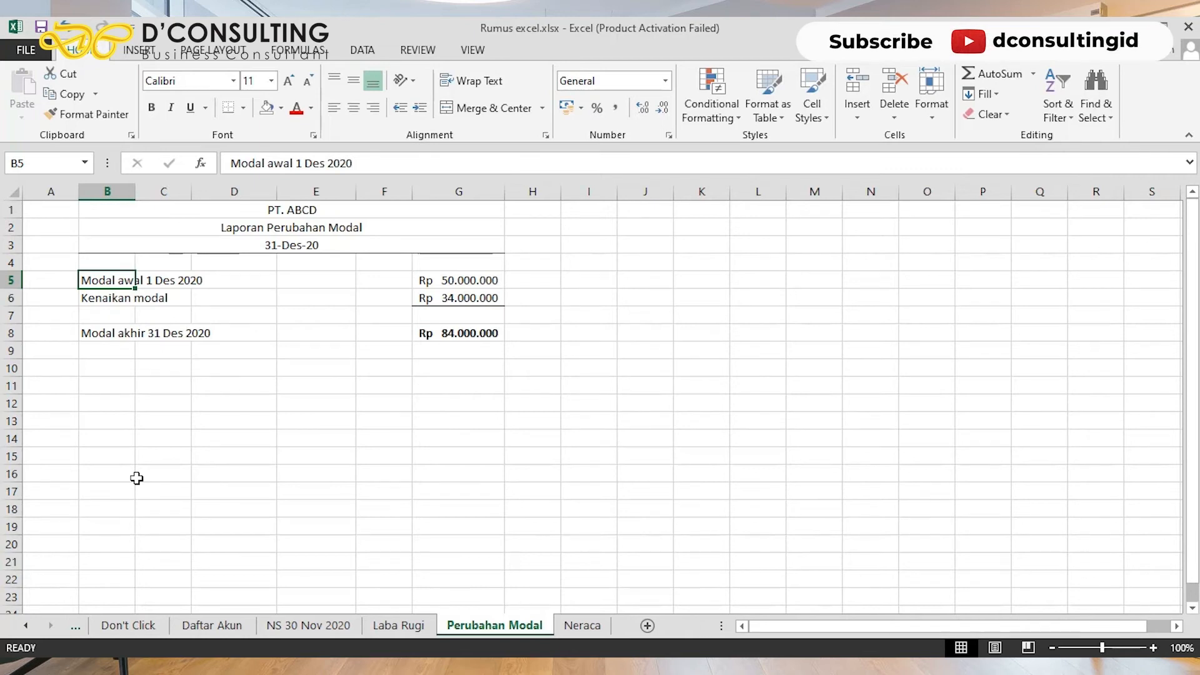
Step: Locate the source amount for Modal awal in the Modal Pemilik row's Kredit column on NS 30 Nov 2020
key("ctrl+Page_Up")
key("ctrl+Page_Up")
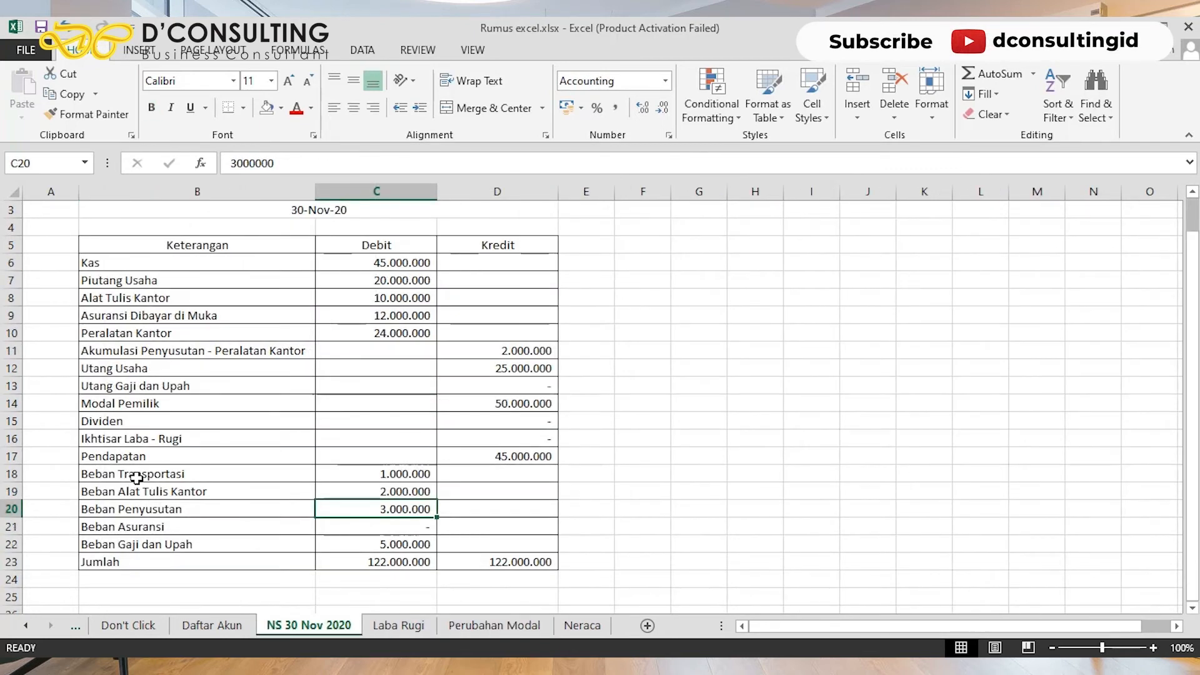
key("Down")
key("Down")
key("Down")
key("Down")
key("Up")
key("Up")
key("Up")
key("Up")
key("Up")
key("Up")
key("Up")
key("Up")
key("Up")
key("Up")
key("Right")
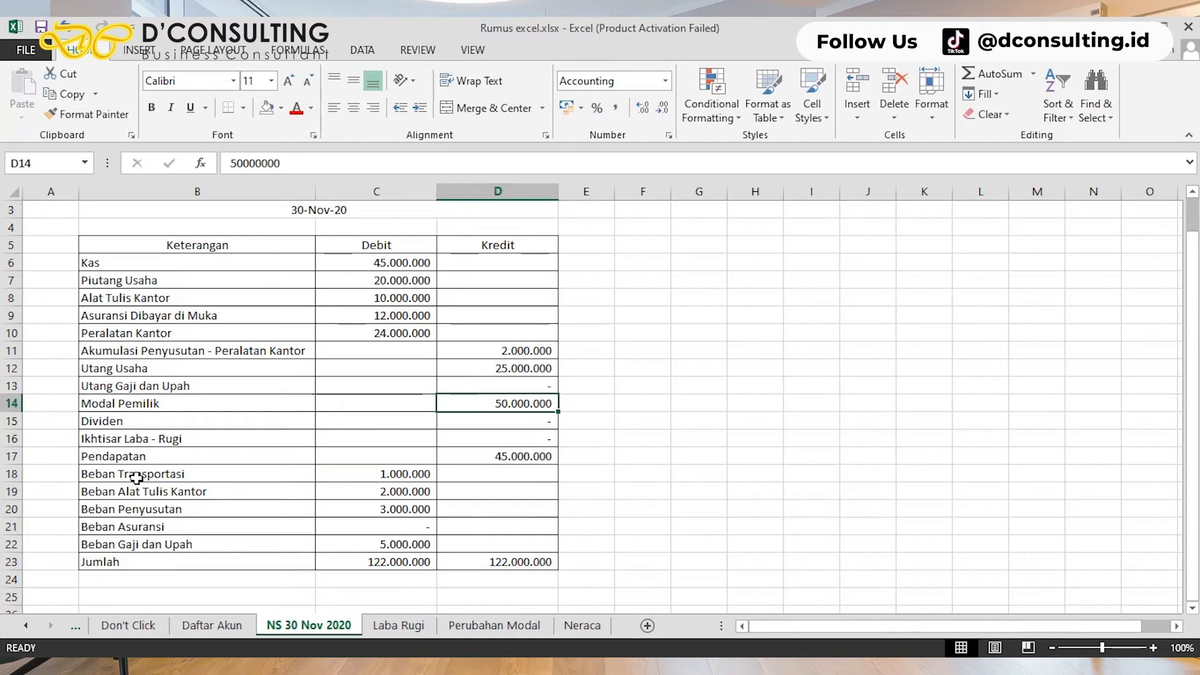
Step: Return to Perubahan Modal and review the Modal awal amount and the Kenaikan modal label in B6
key("ctrl+Page_Down")
key("ctrl+Page_Down")
key("Right")
key("Right")
key("Right")
key("Right")
key("Right")
key("Down")
key("Left")
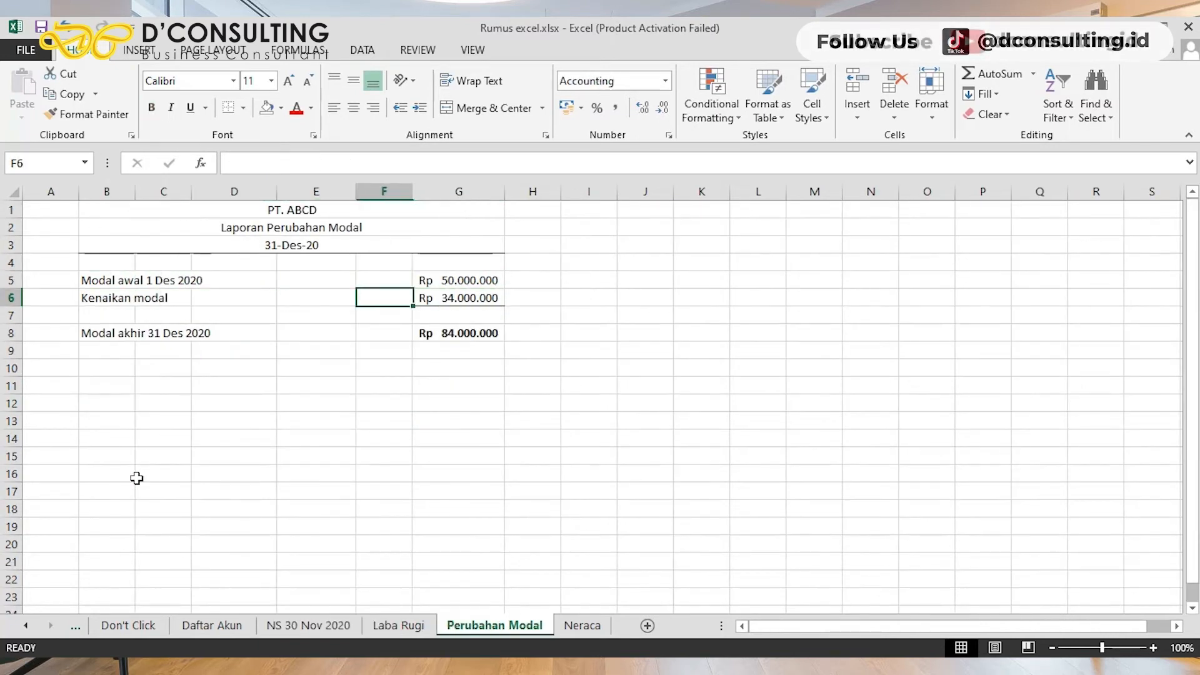
key("Left")
key("Left")
key("Left")
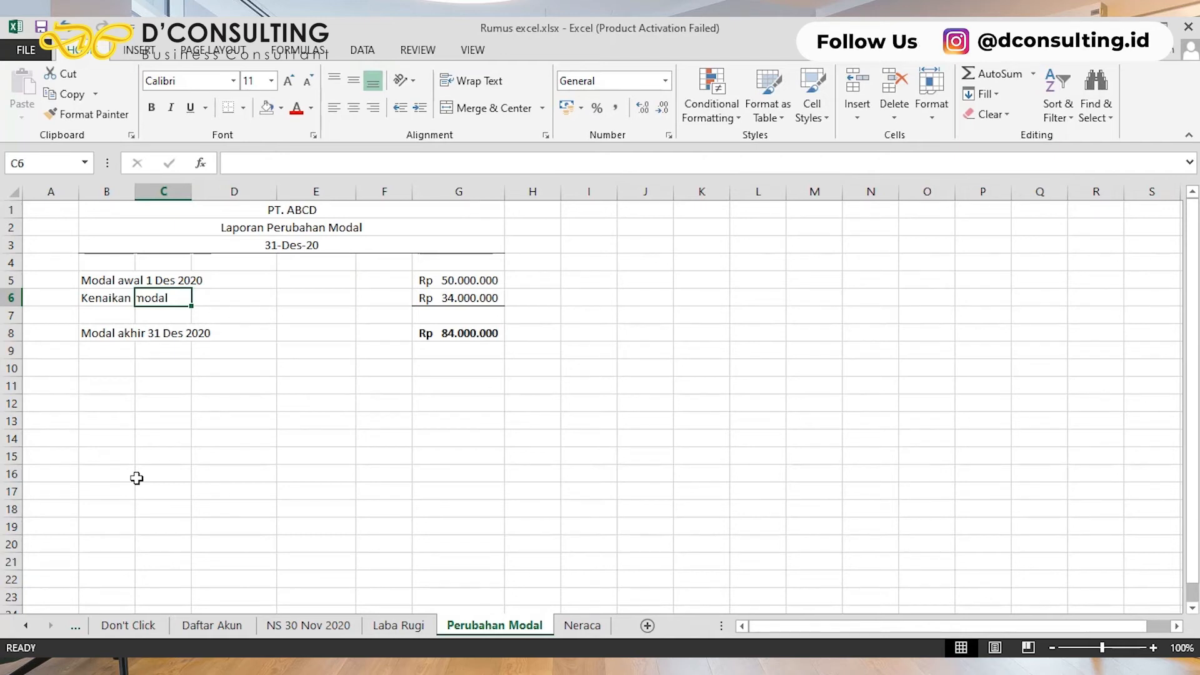
key("Left")
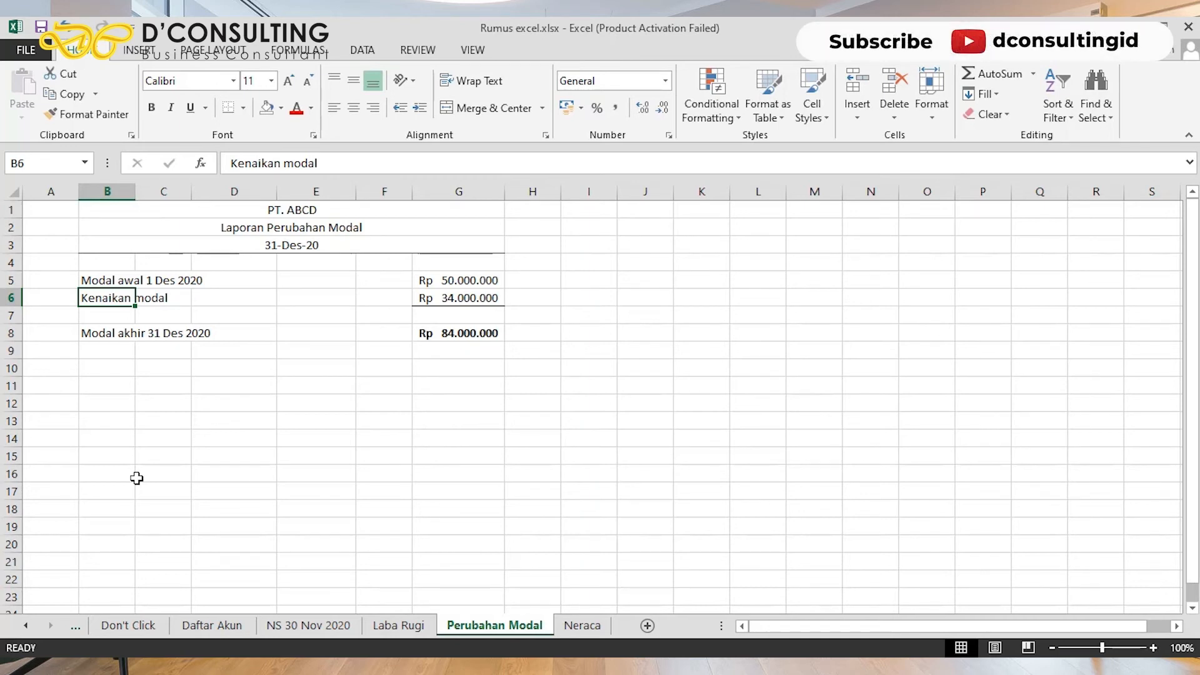
Step: Check the sheet reference behind the Kenaikan modal amount in G6 of Perubahan Modal
key("Right")
key("Right")
key("Right")
key("Right")
key("Right")
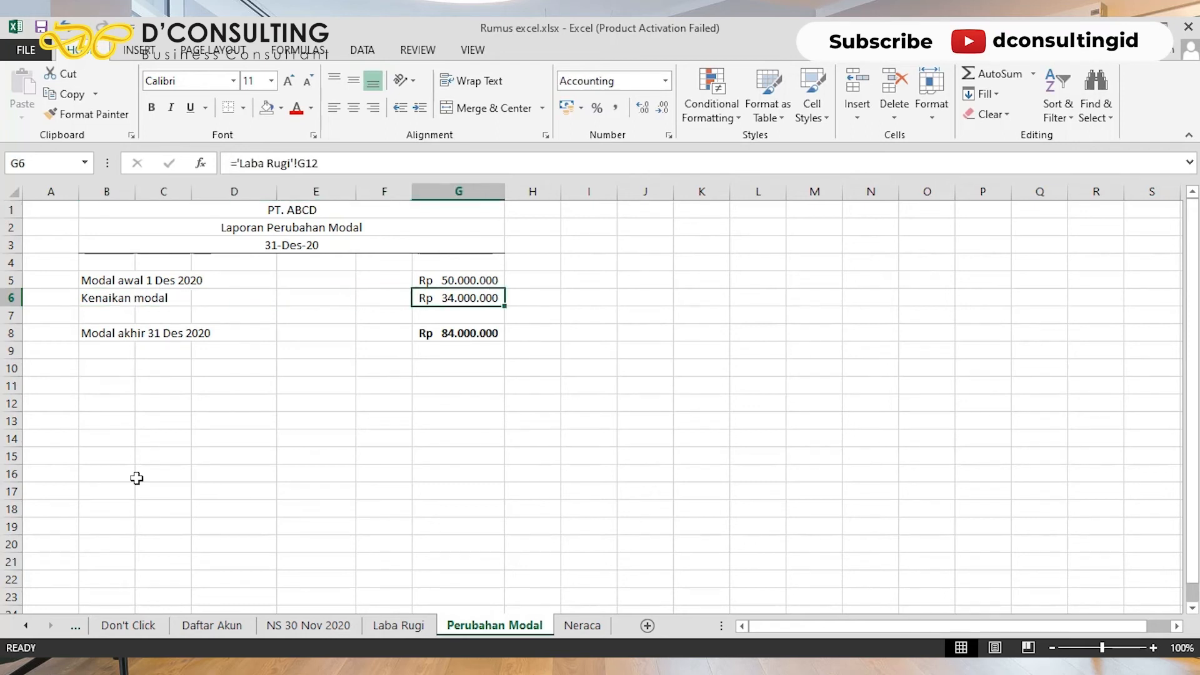
key("Up")
key("Down")
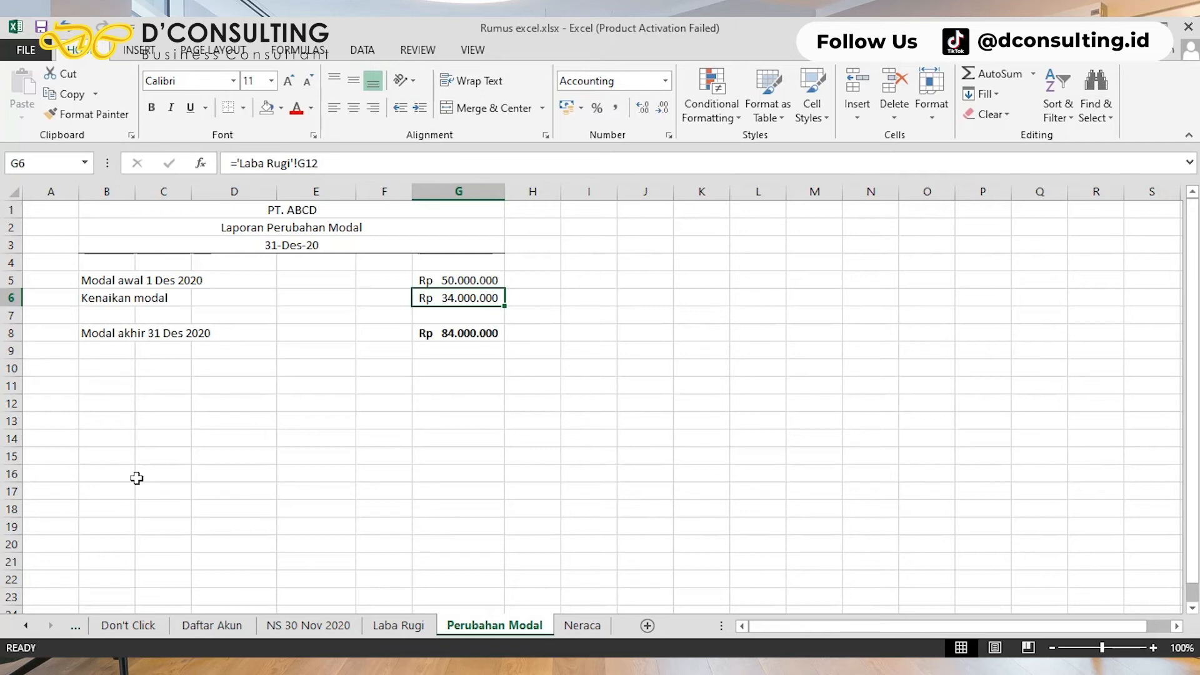
Step: Trace the Kenaikan modal amount to its source, the Laba cell G12 on the Laba Rugi sheet
key("Down")
key("Down")
key("Left")
key("Left")
key("Left")
key("Left")
key("Up")
key("Left")
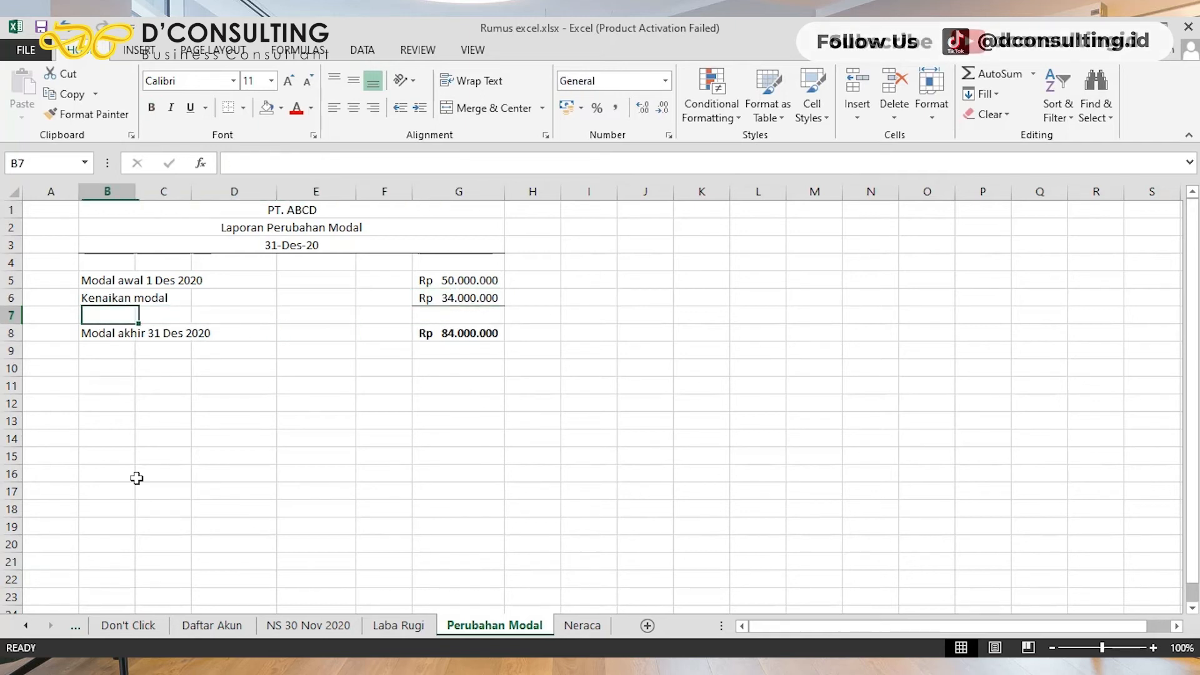
key("Up")
key("ctrl+Page_Up")
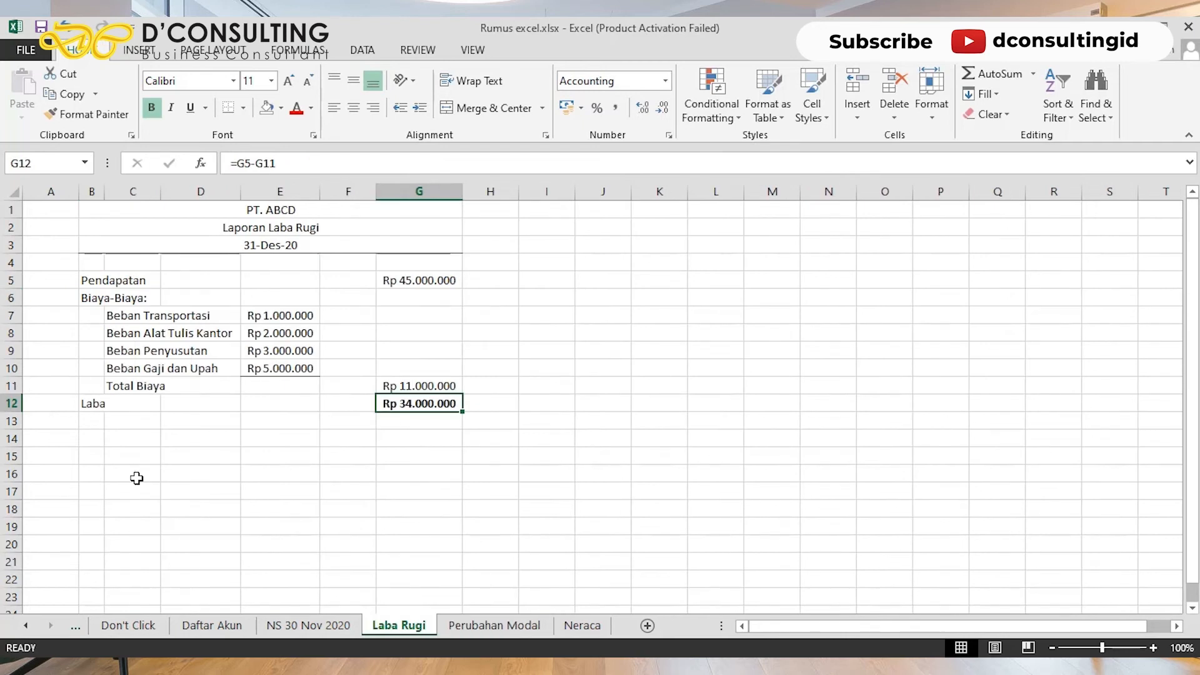
Step: Return to Perubahan Modal and examine the Modal akhir 31 Des 2020 formula in G8
key("ctrl+Page_Down")
key("Right")
key("Right")
key("Right")
key("Right")
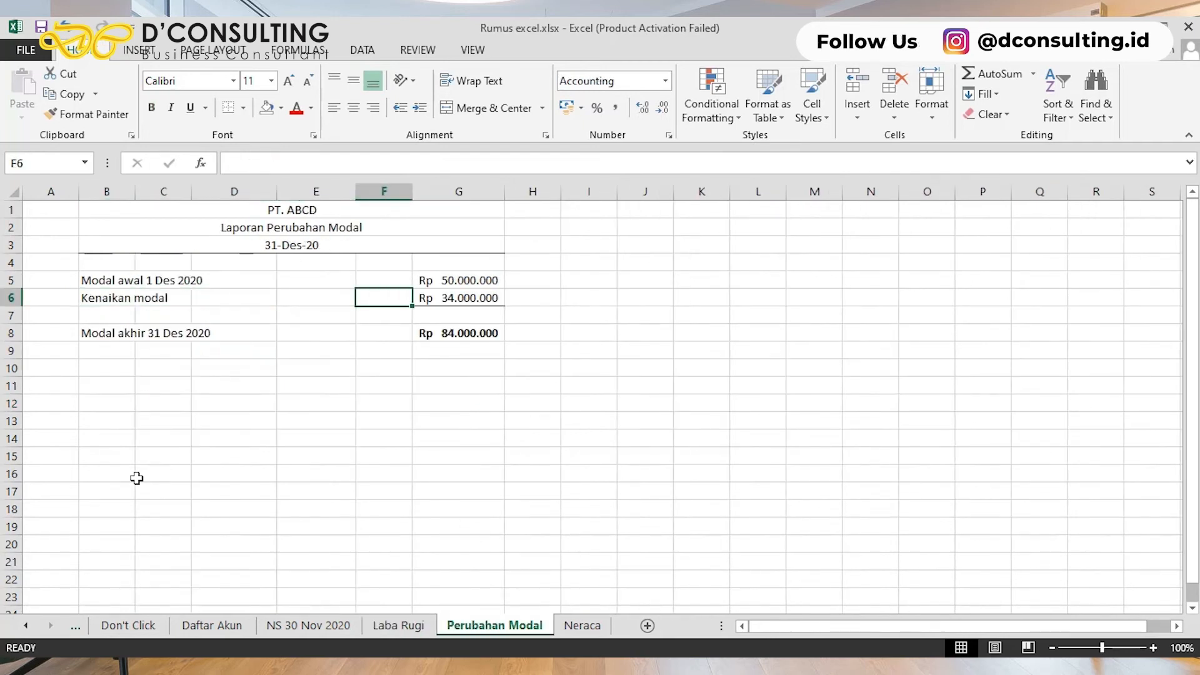
key("Right")
key("Up")
key("Down")
key("Down")
key("Down")
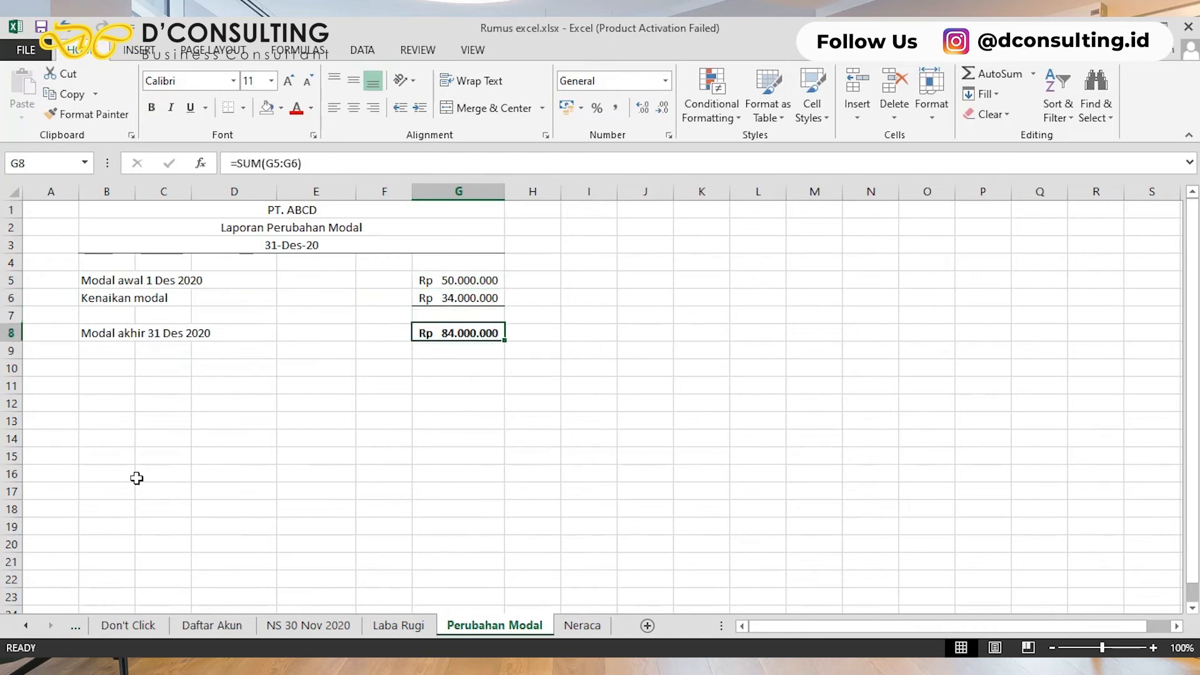
key("Left")
key("Left")
key("Left")
key("Left")
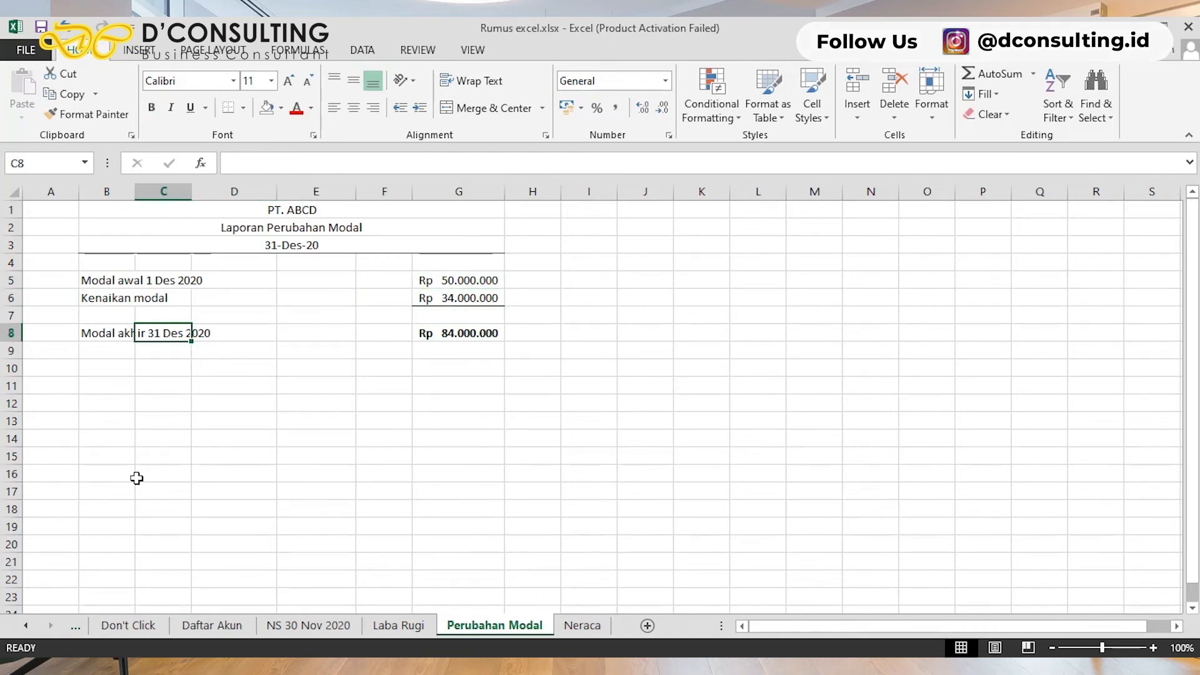
key("Right")
key("Right")
key("Right")
key("Right")
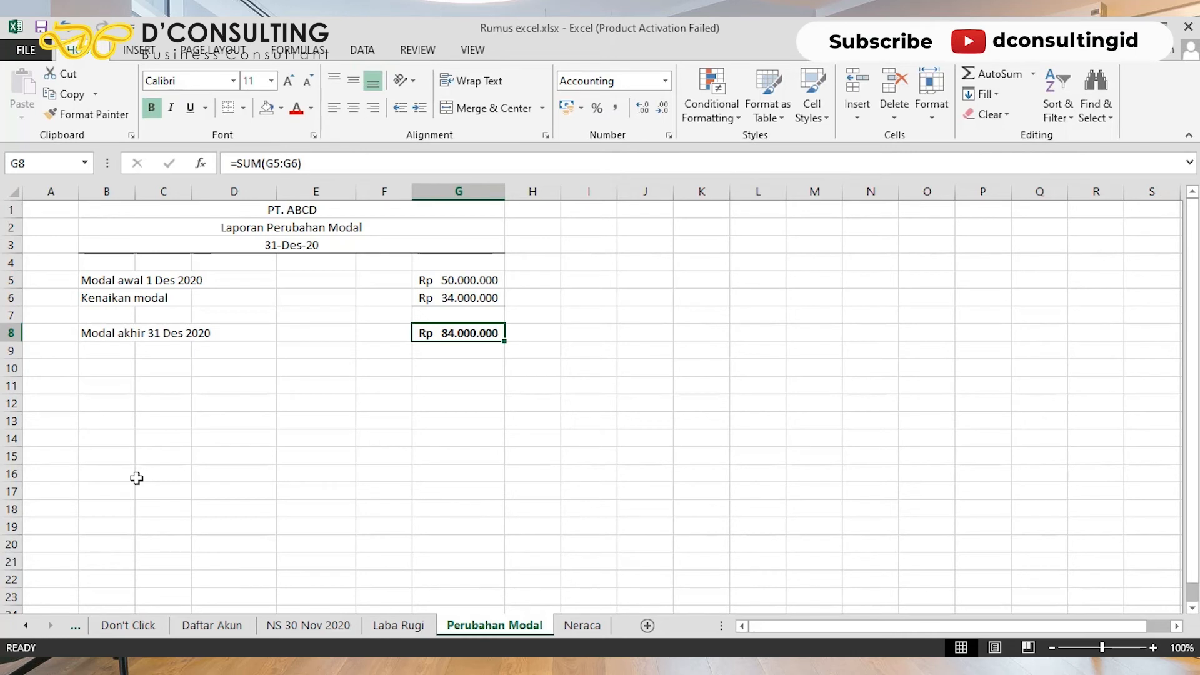
Step: Open the Neraca sheet and review its company name, report title, date and AKTIVA heading rows
key("ctrl+Page_Down")
key("Right")
key("Right")
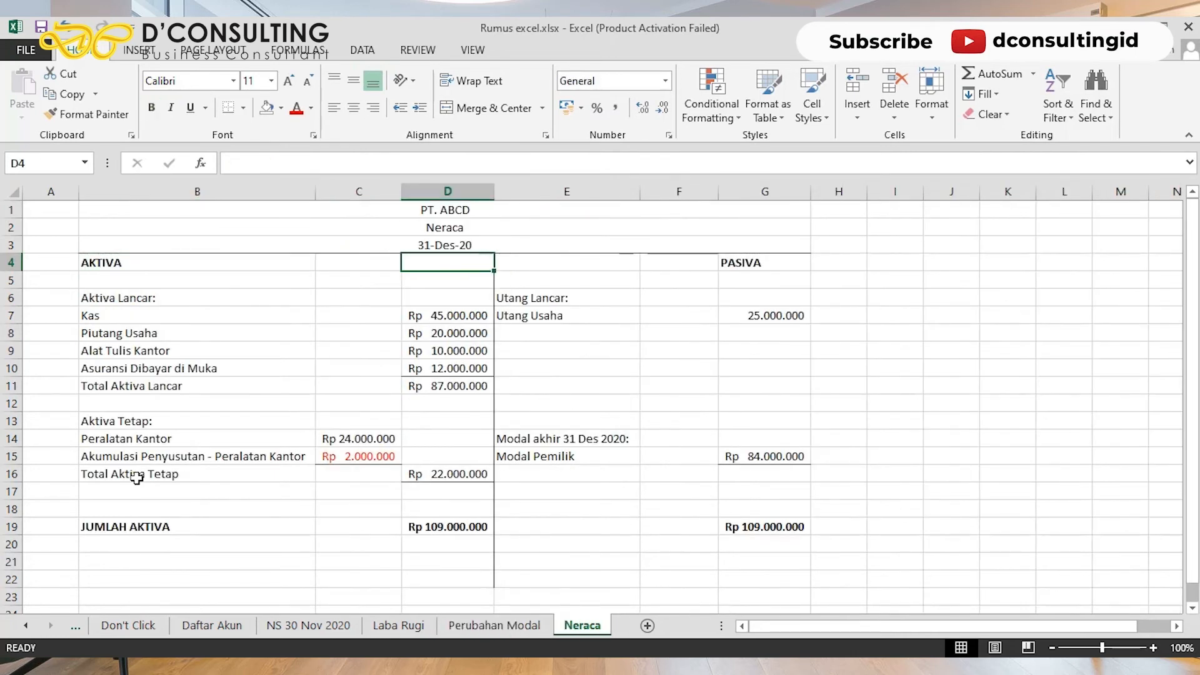
key("Up")
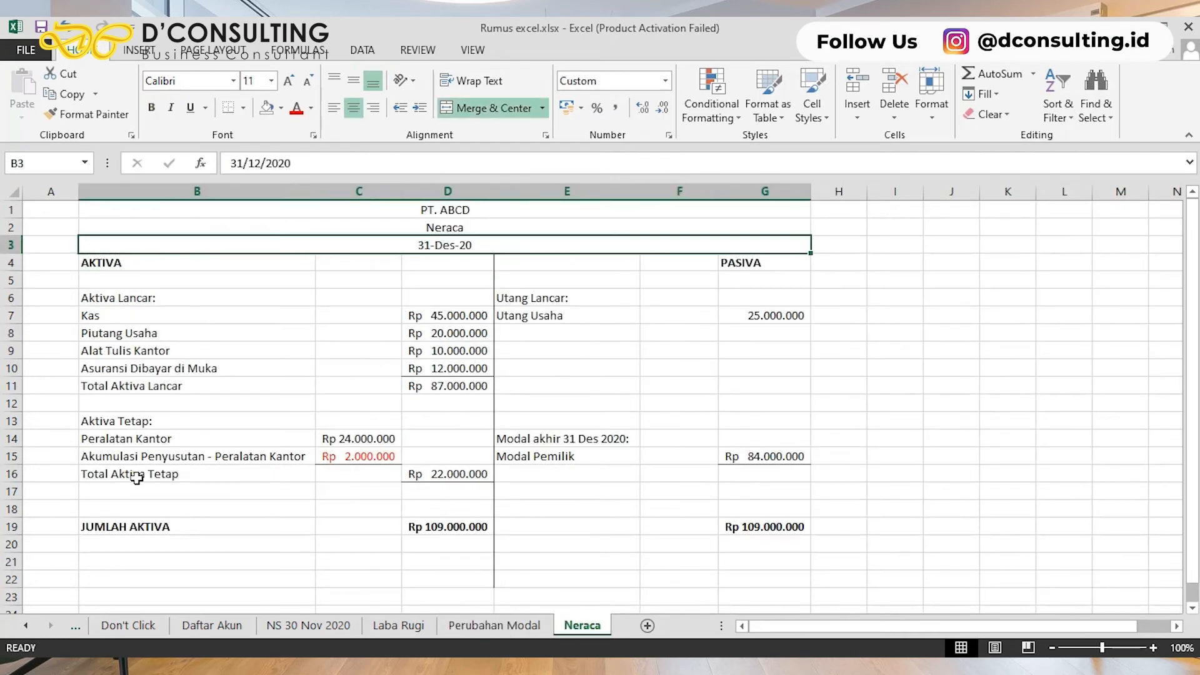
key("Down")
key("Down")
key("Down")
key("Down")
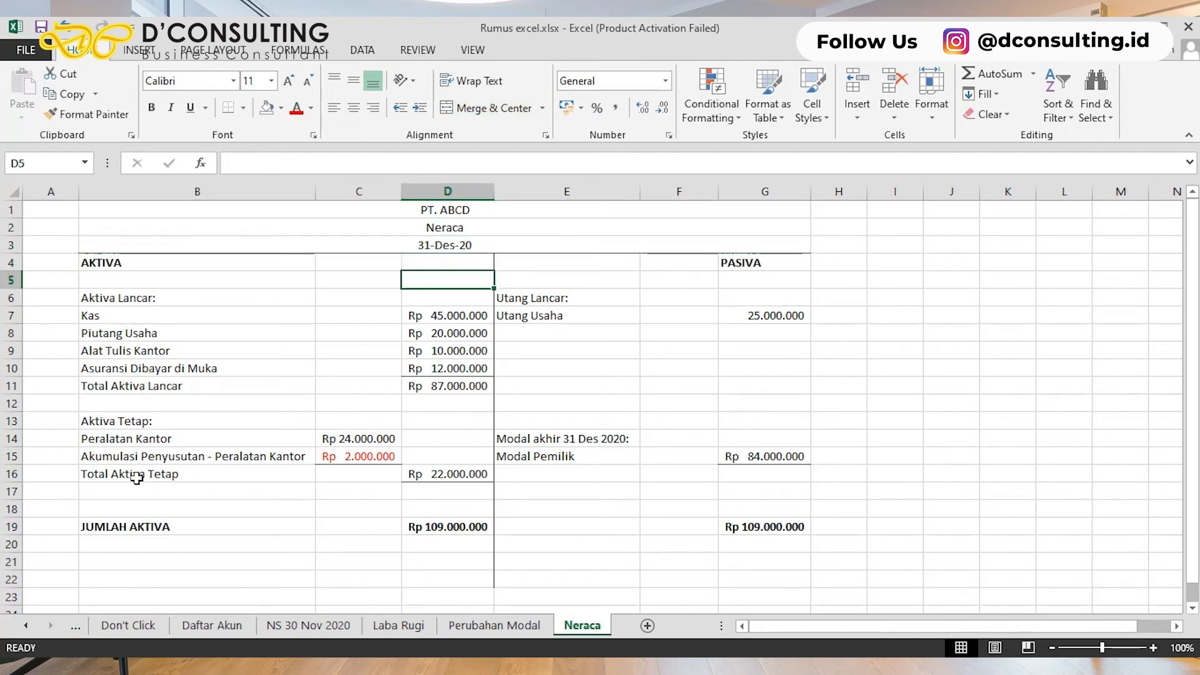
key("Left")
key("Left")
key("Left")
key("Right")
key("Up")
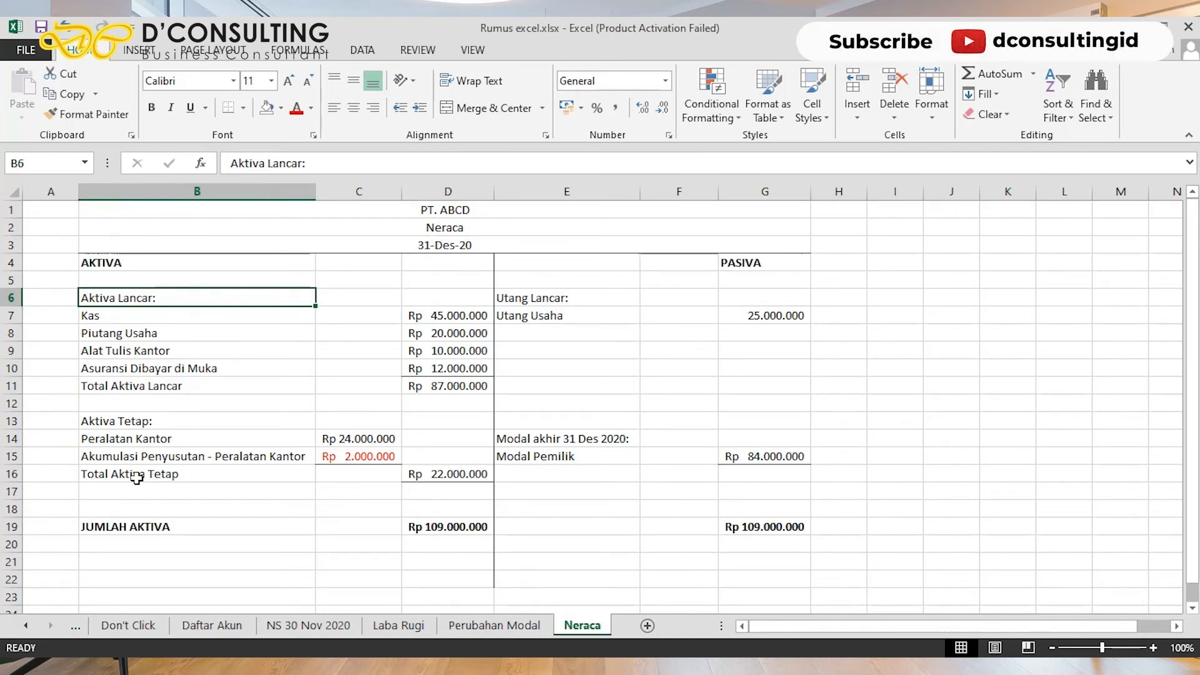
key("Up")
key("Up")
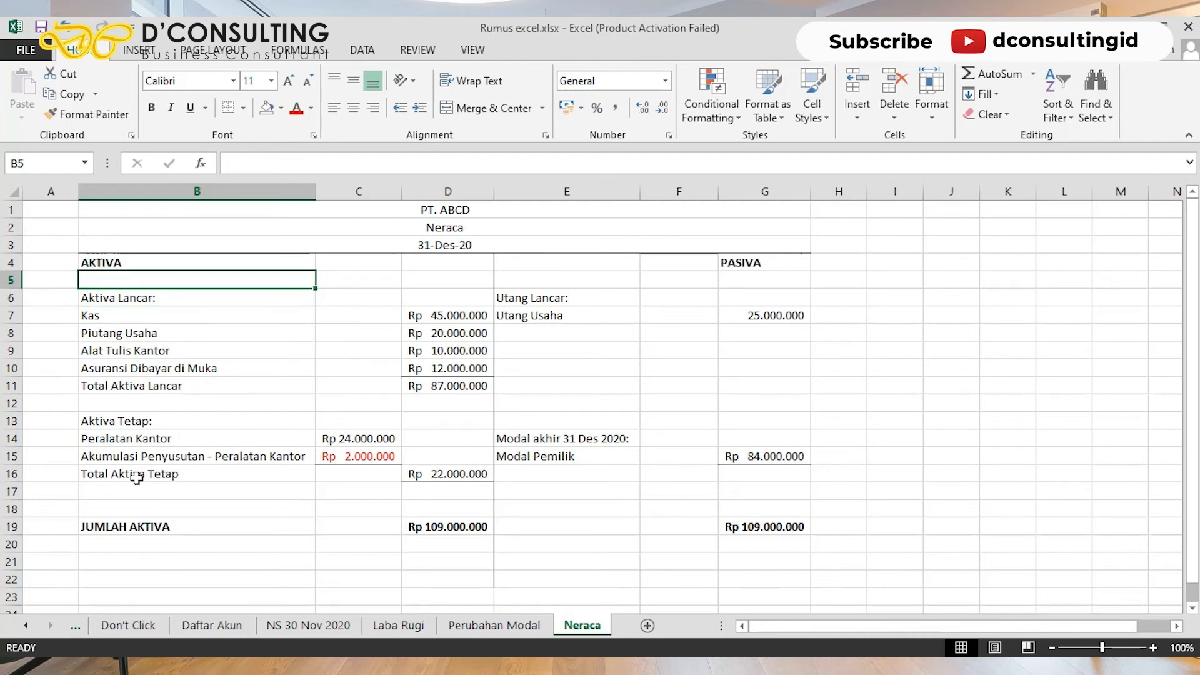
key("Up")
key("Up")
key("Up")
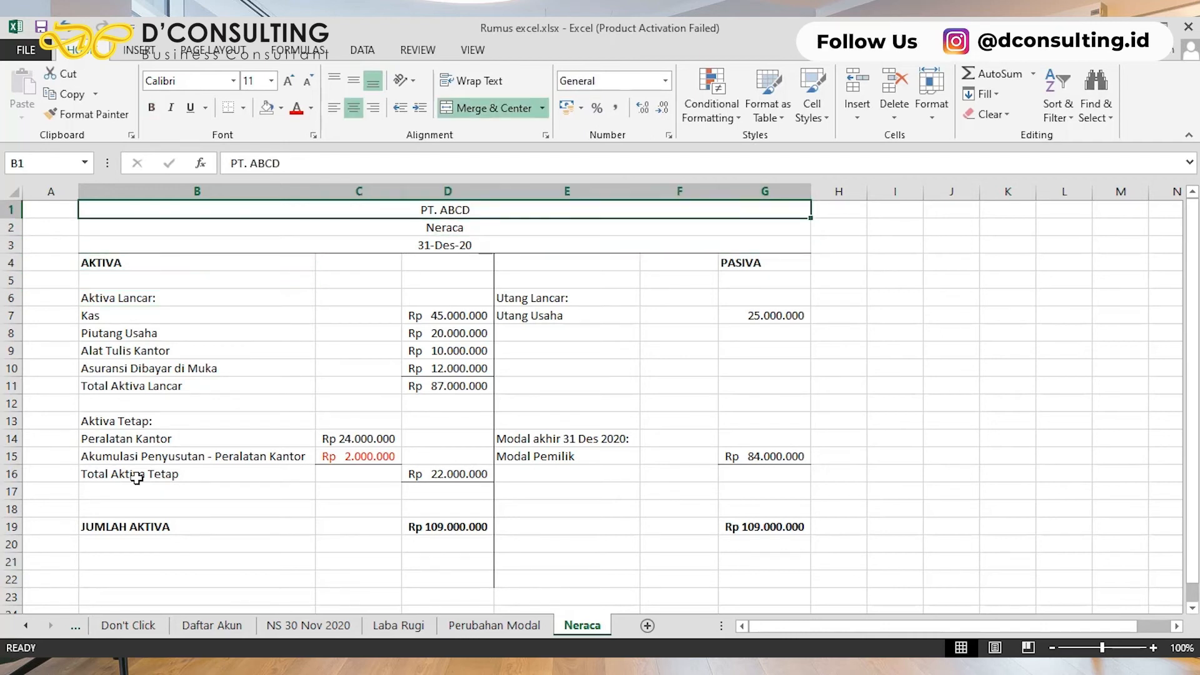
key("Down")
key("Down")
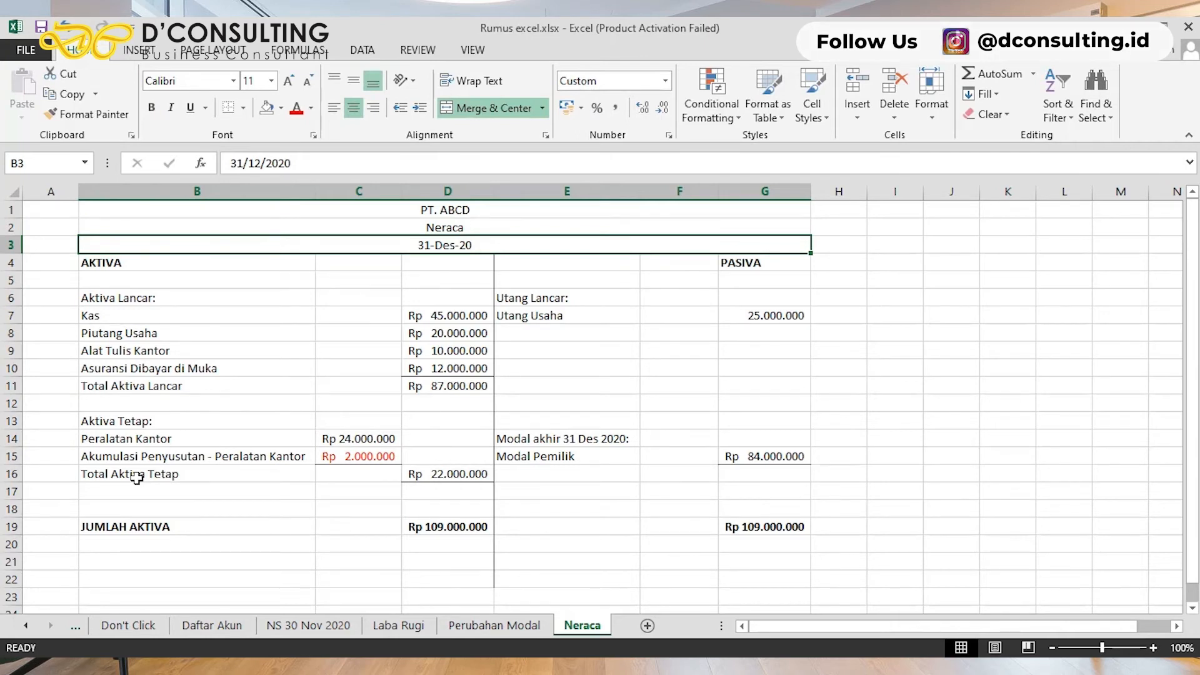
key("Down")
key("Down")
key("Down")
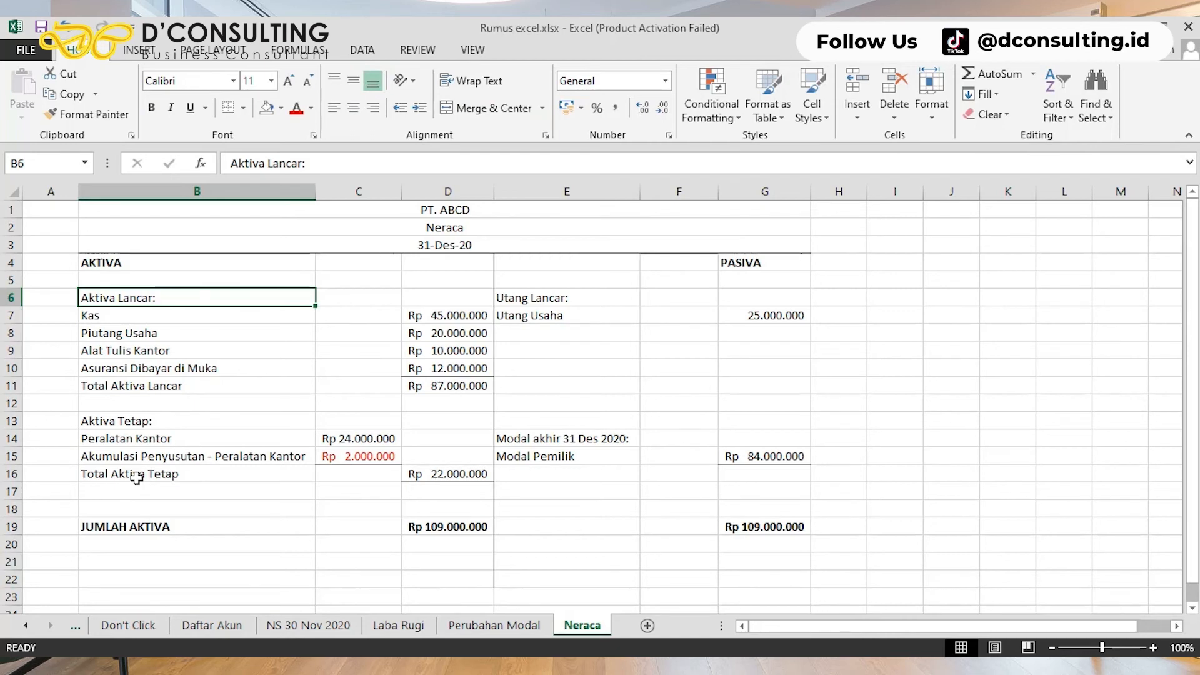
Step: Review the Aktiva Lancar and Aktiva Tetap sections in column B of Neraca, returning to Kas in B7
key("Down")
key("Down")
key("Down")
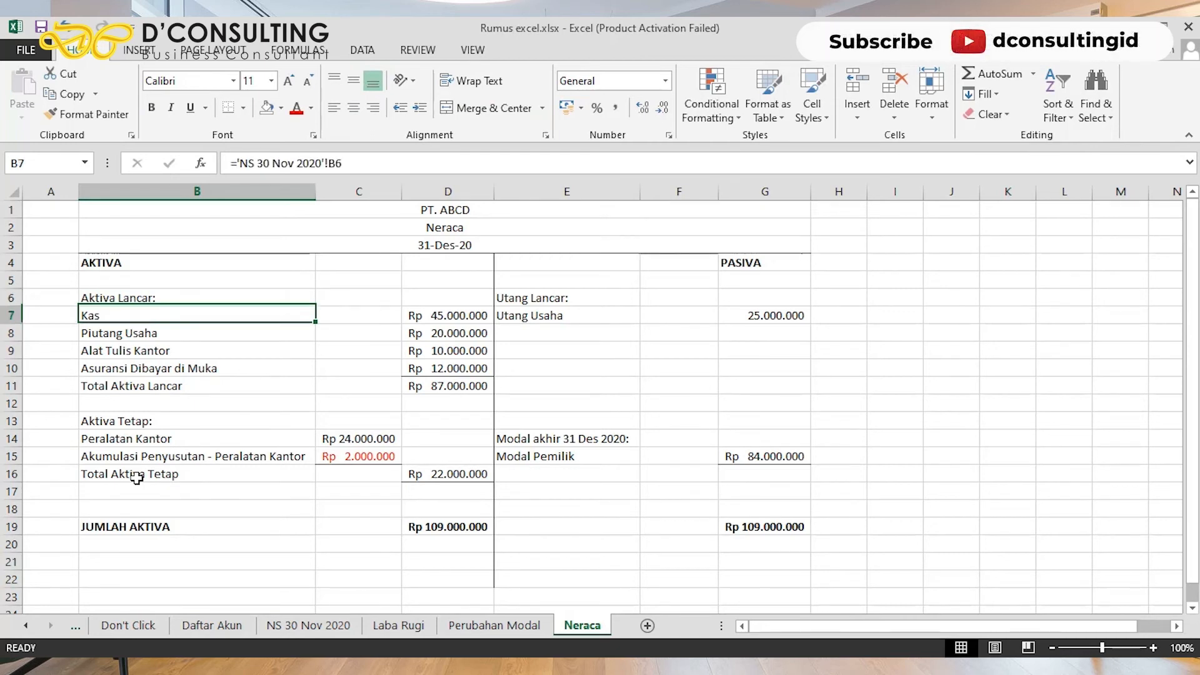
key("Down")
key("Down")
key("Down")
key("Down")
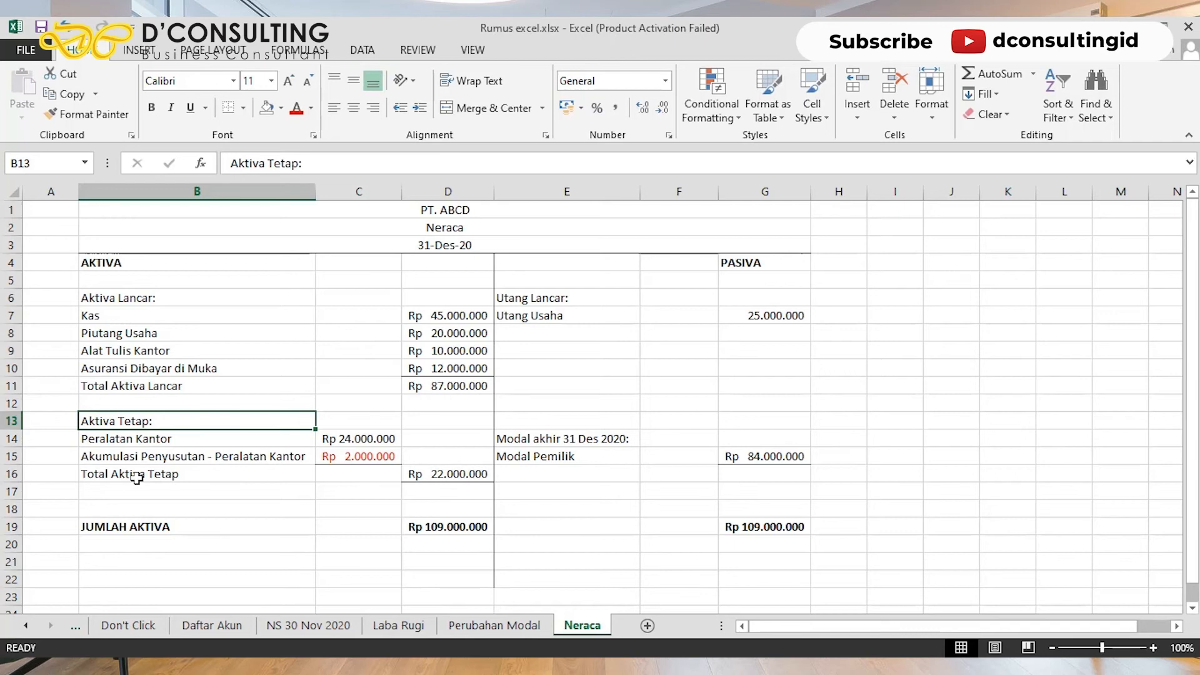
key("Up")
key("Up")
key("Up")
key("Up")
key("Up")
key("Up")
key("Up")
key("Down")
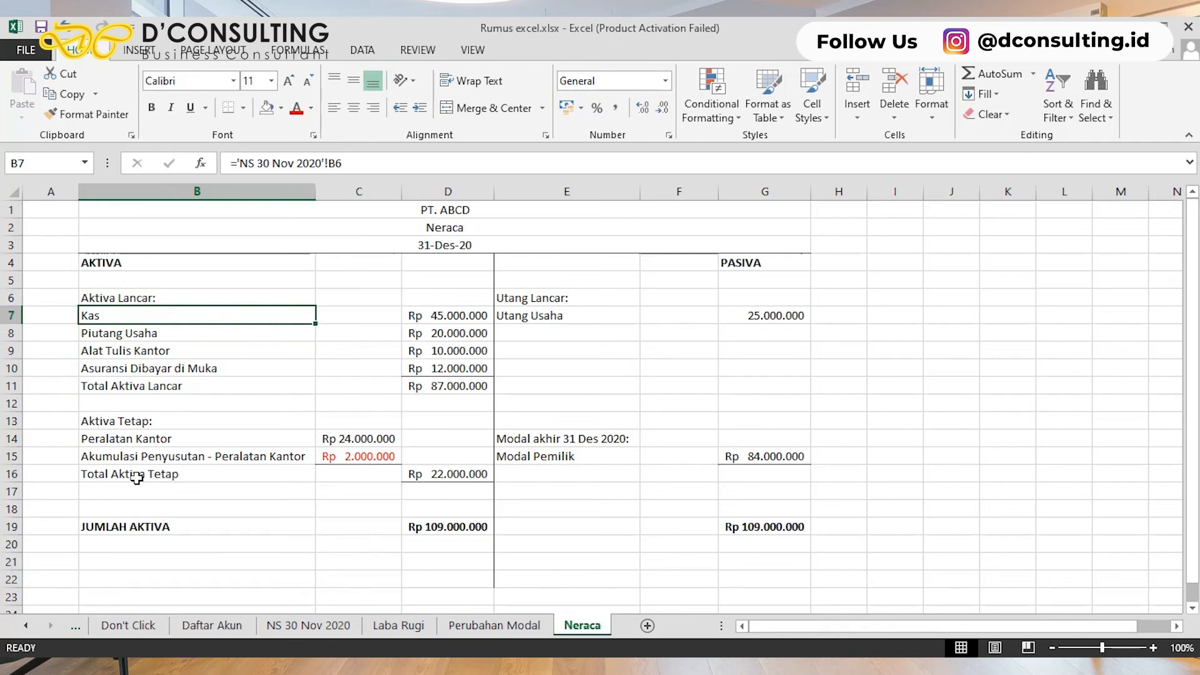
Step: Check the trial balance references behind the current asset names in B7 to B10 of Neraca
key("Down")
key("Up")
key("Right")
key("Down")
key("Left")
key("Down")
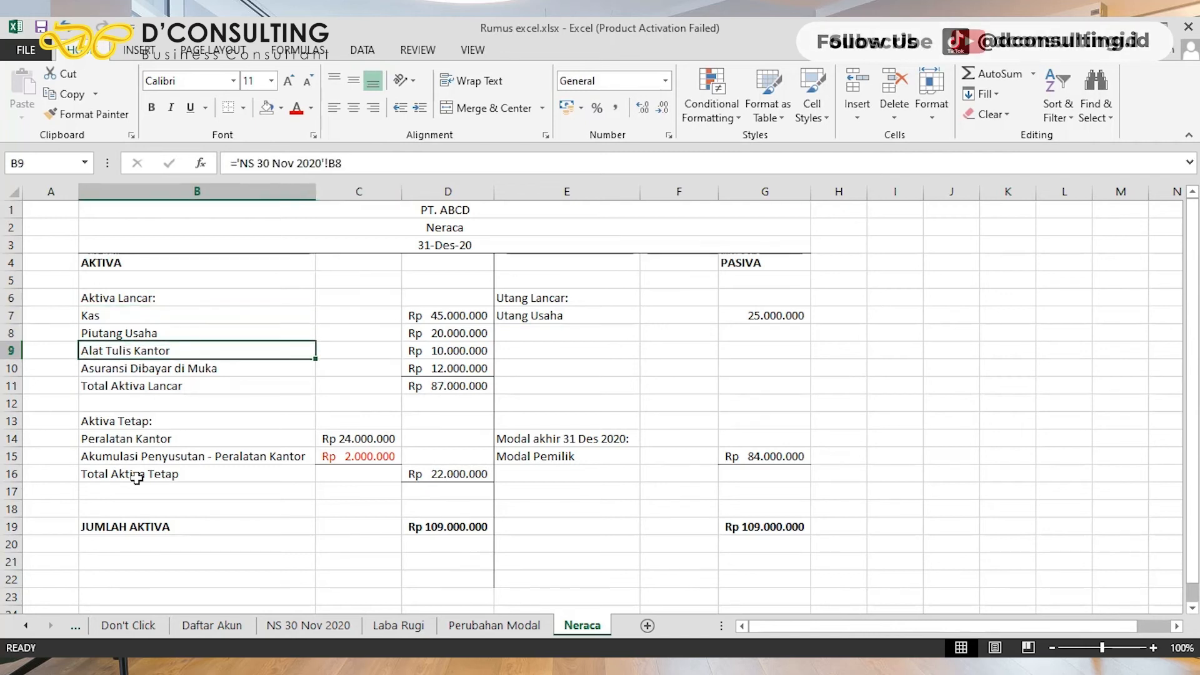
key("Down")
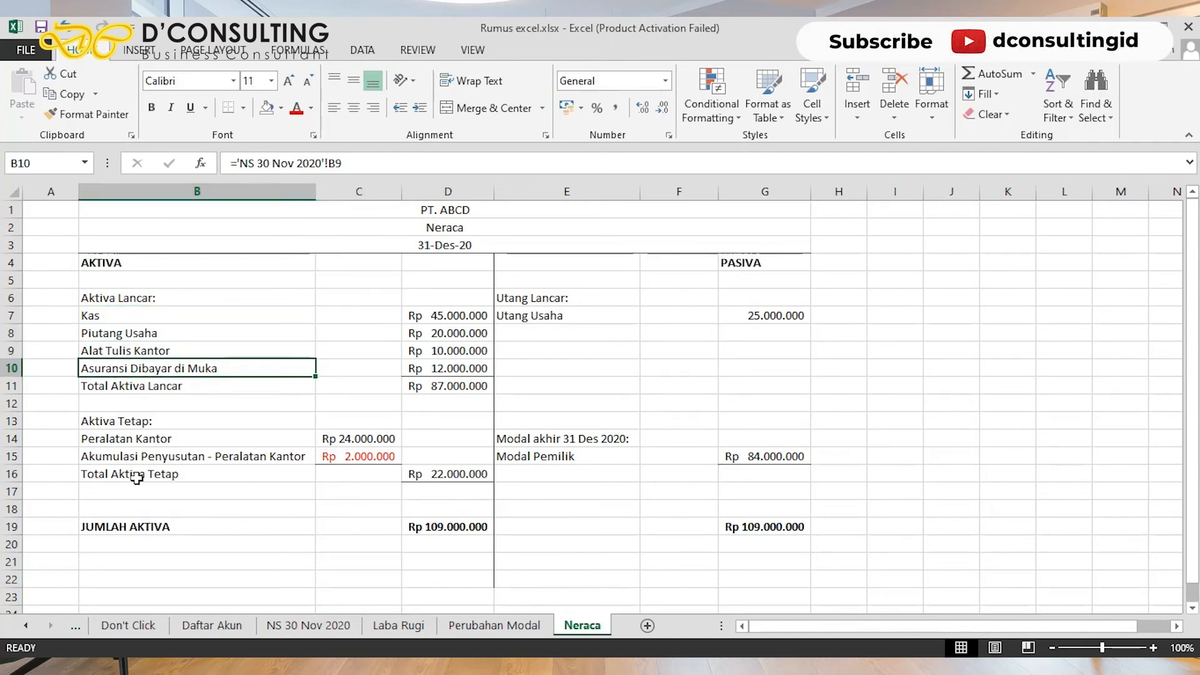
Step: Examine the Total Aktiva Lancar formula in D11 of Neraca
key("Down")
key("Right")
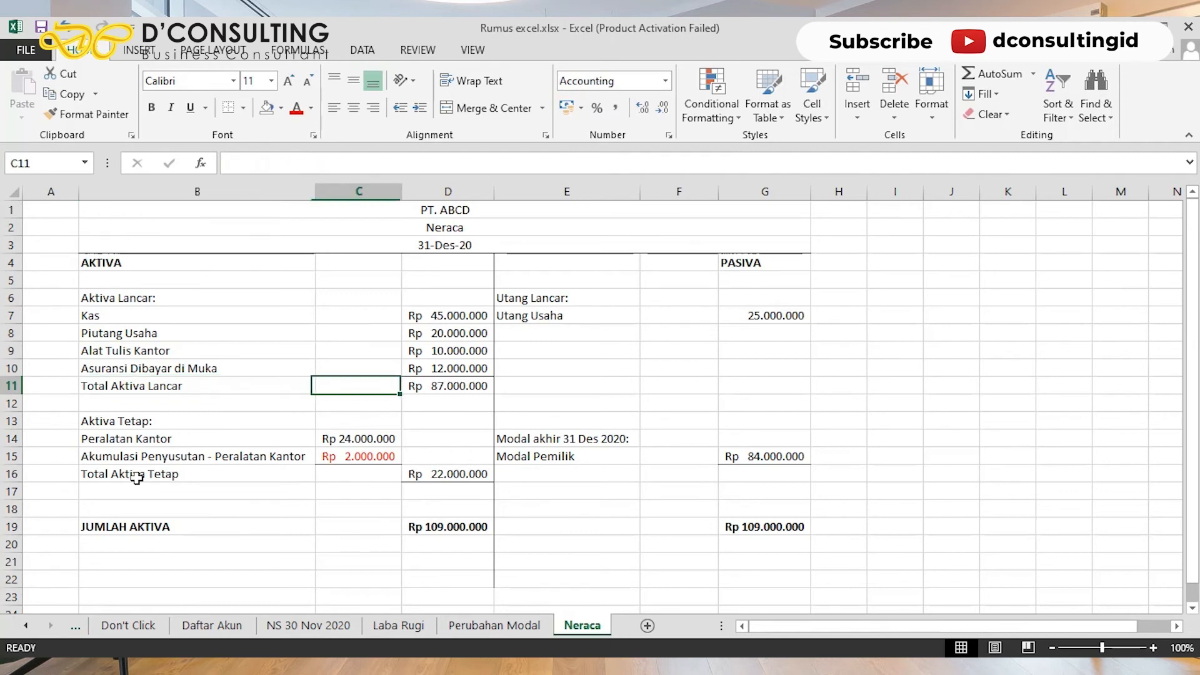
key("Right")
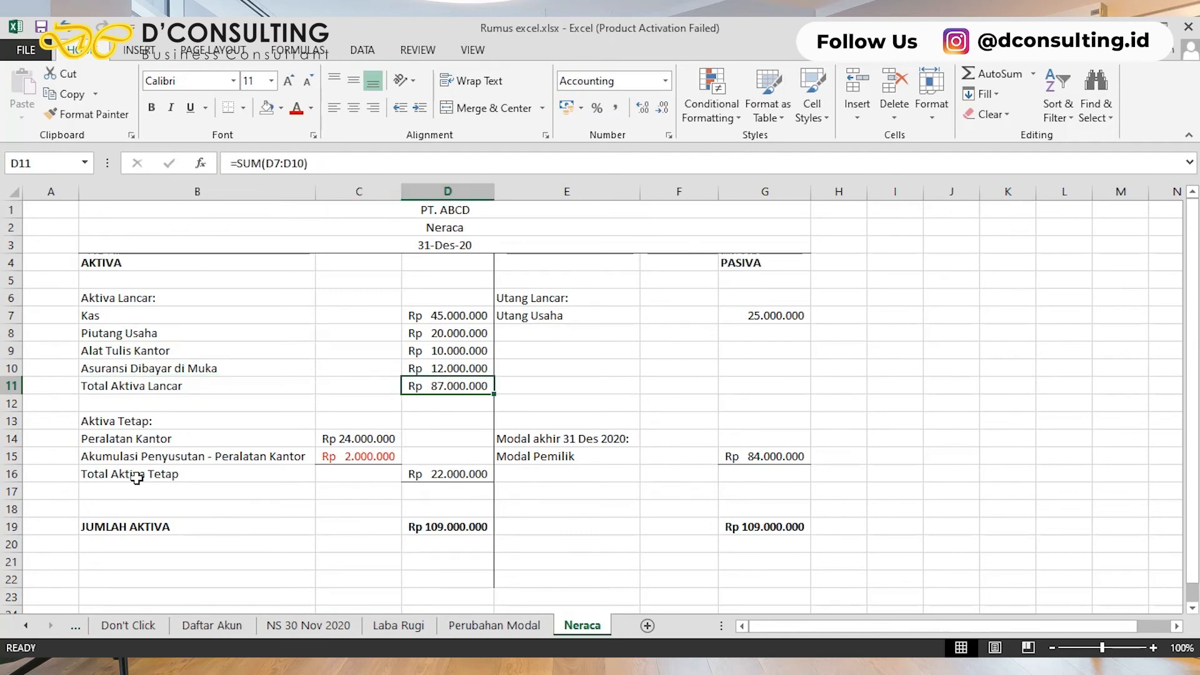
Step: Check the trial balance references behind the Peralatan Kantor name in B14 and the Akumulasi Penyusutan amount in C15
key("Down")
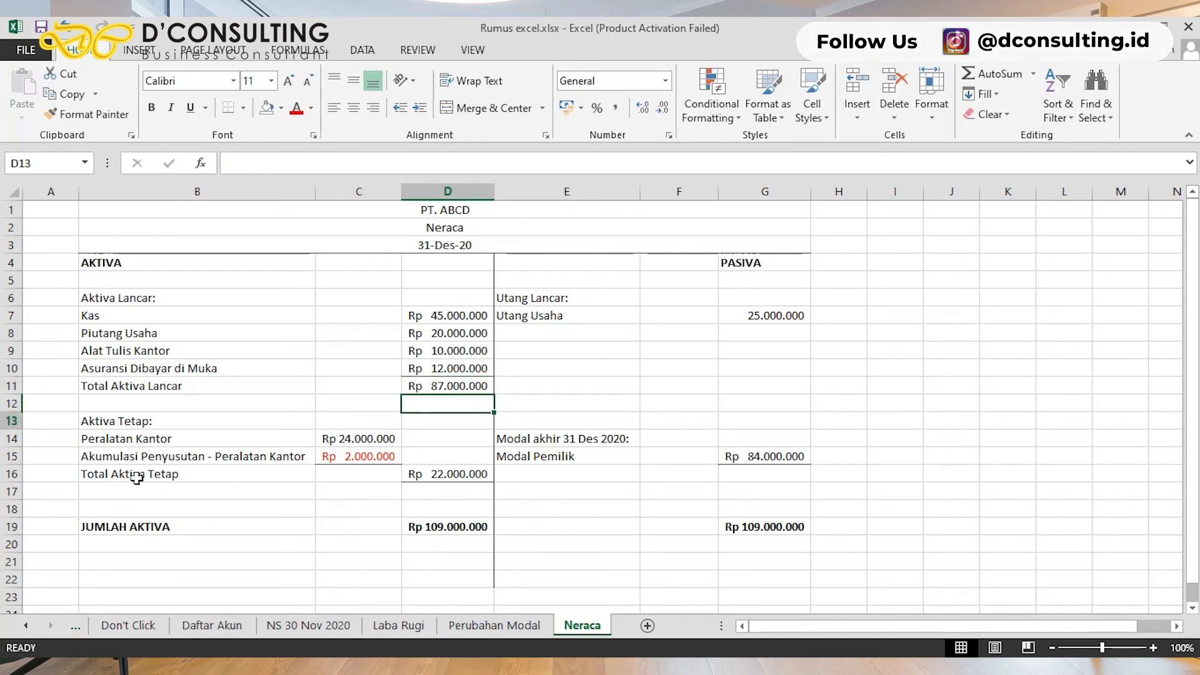
key("Down")
key("Left")
key("Left")
key("Down")
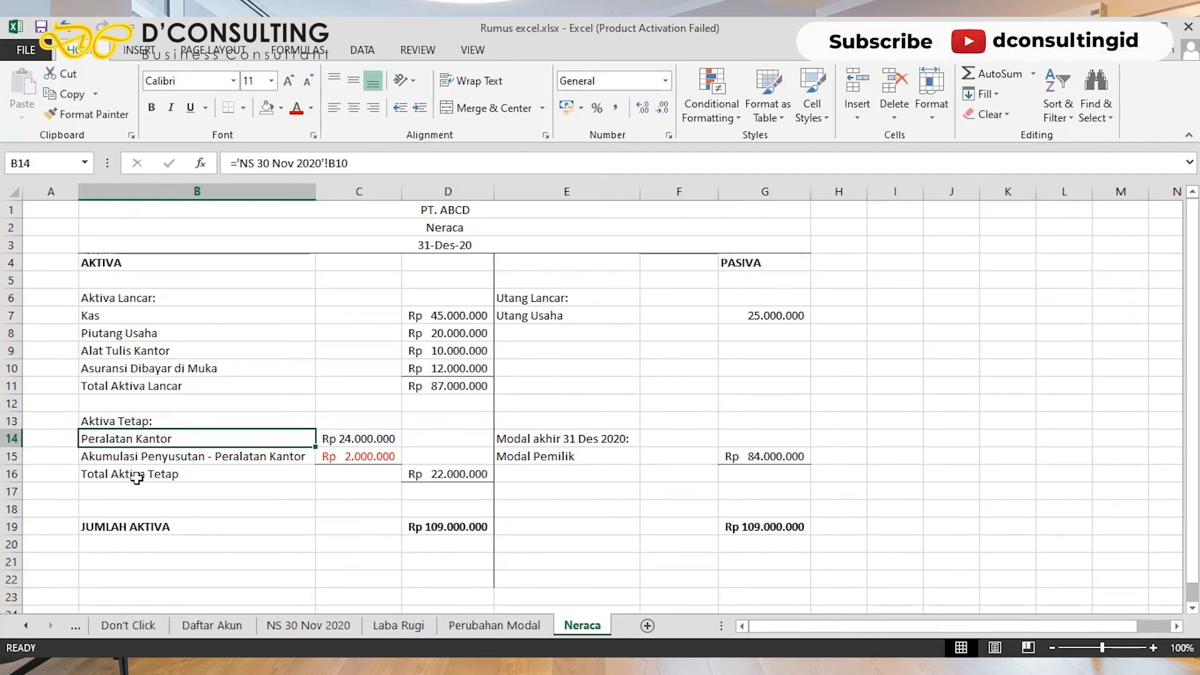
key("Down")
key("Right")
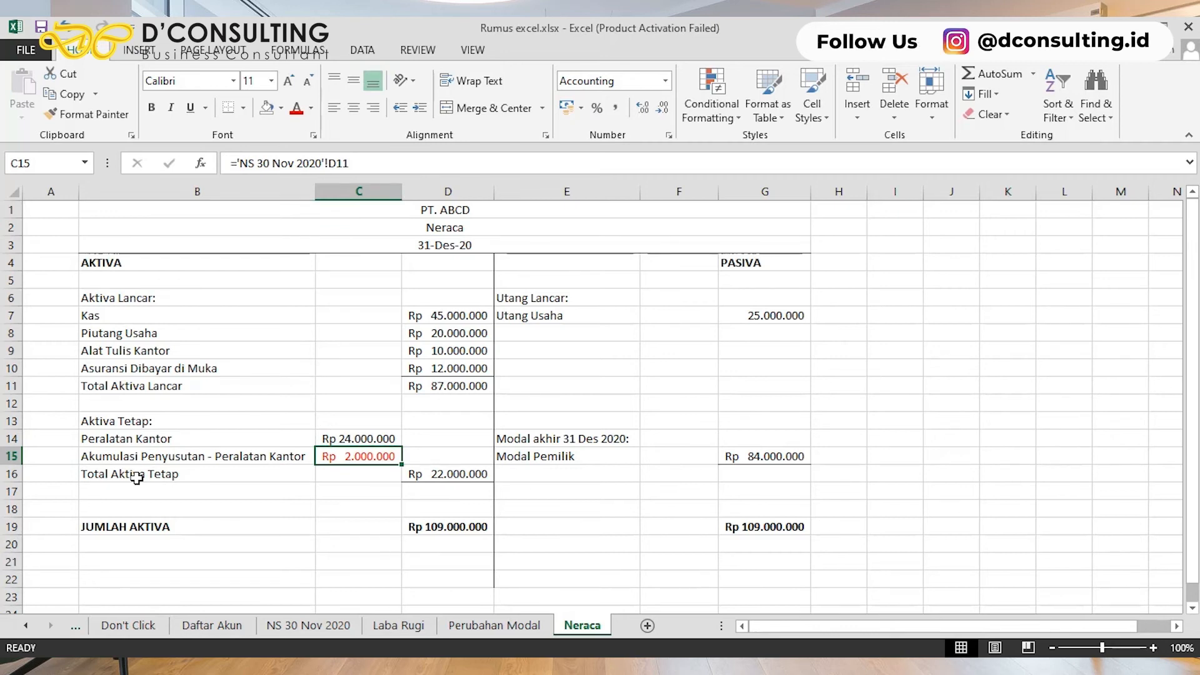
Step: Examine the Total Aktiva Tetap formula in D16 and the JUMLAH AKTIVA formula in D19 of Neraca
key("Up")
key("Down")
key("Down")
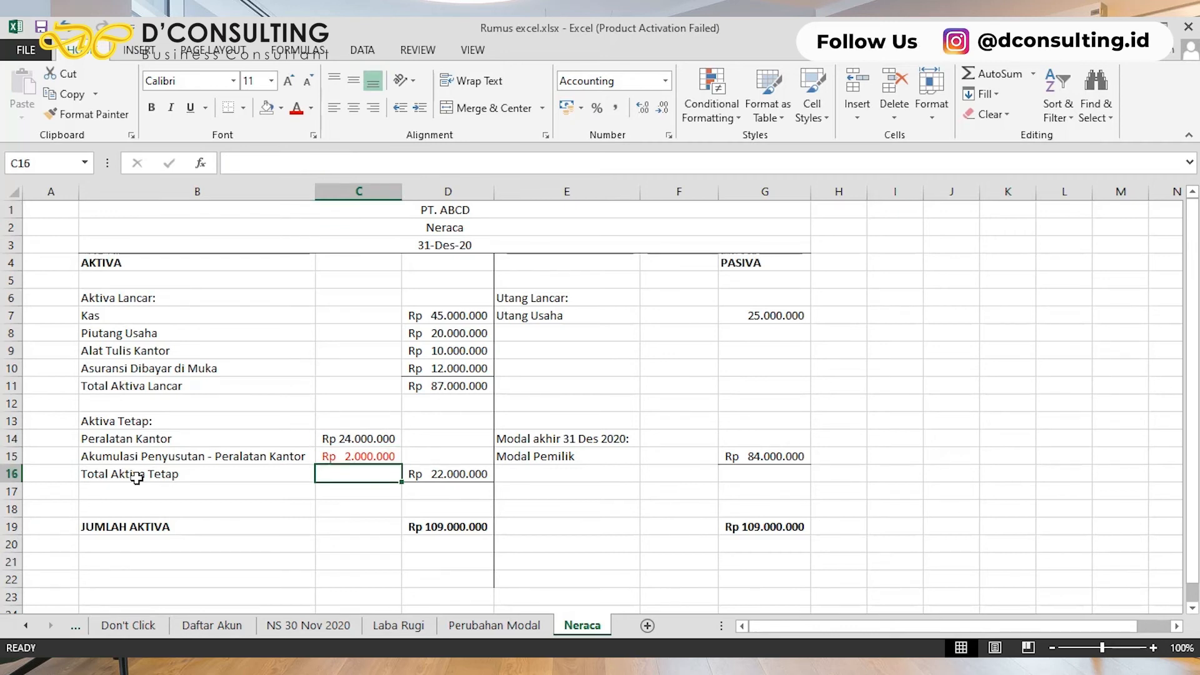
key("Right")
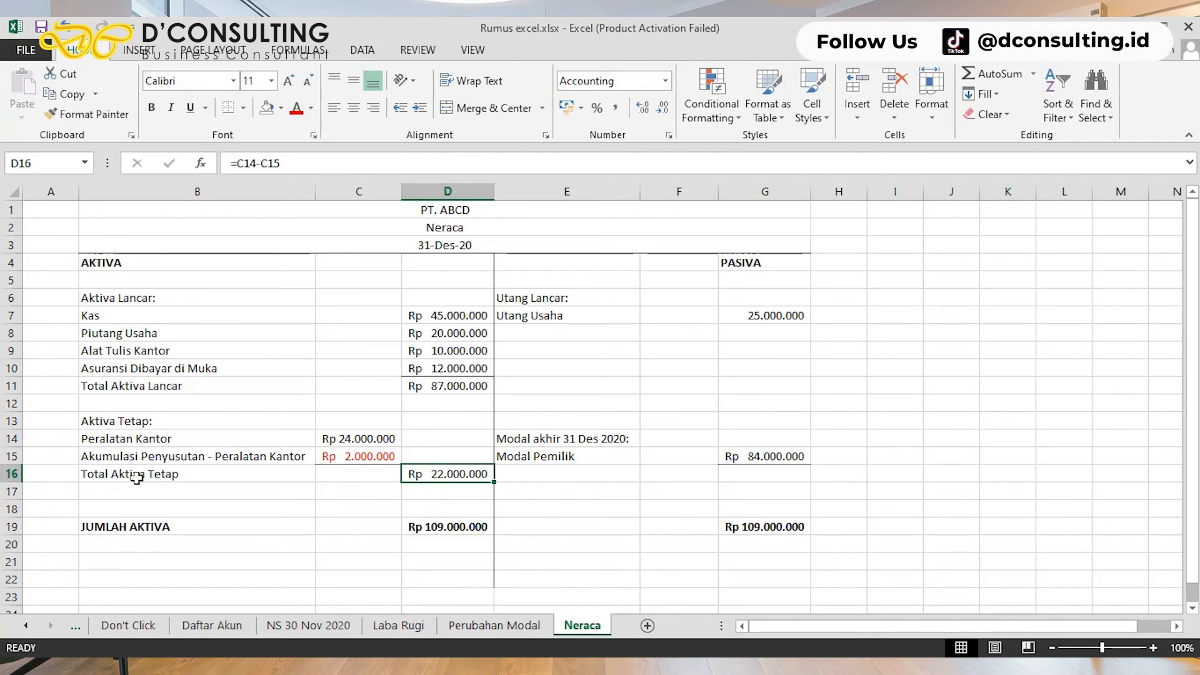
key("Down")
key("Down")
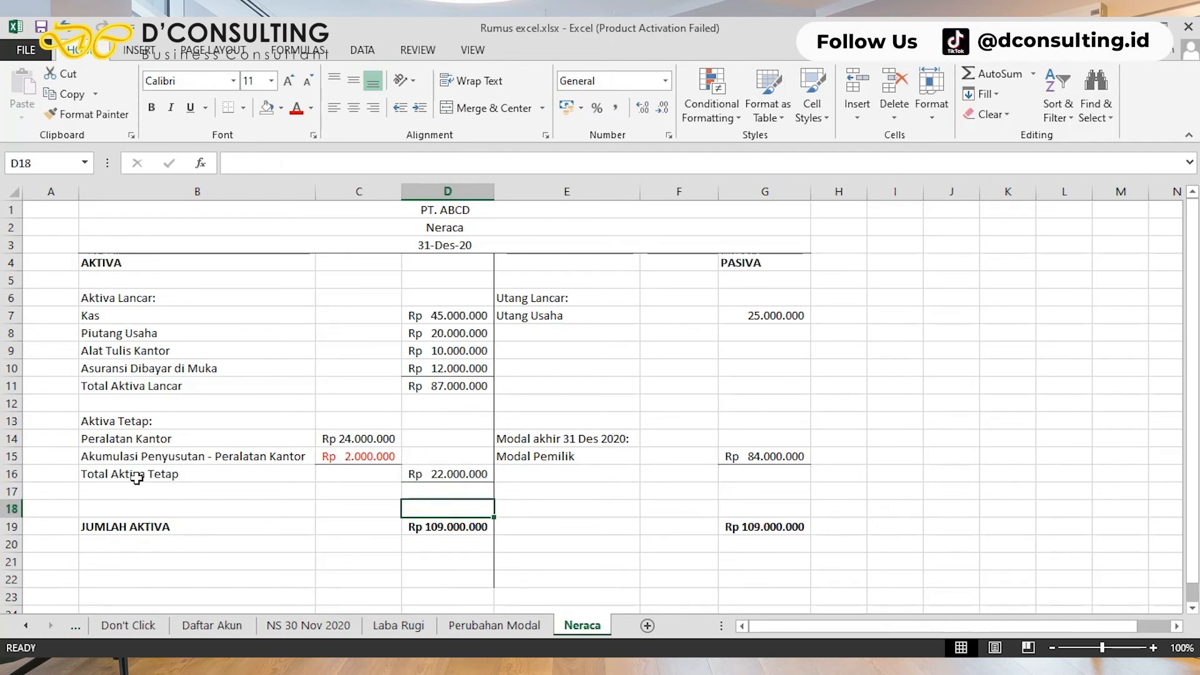
key("Down")
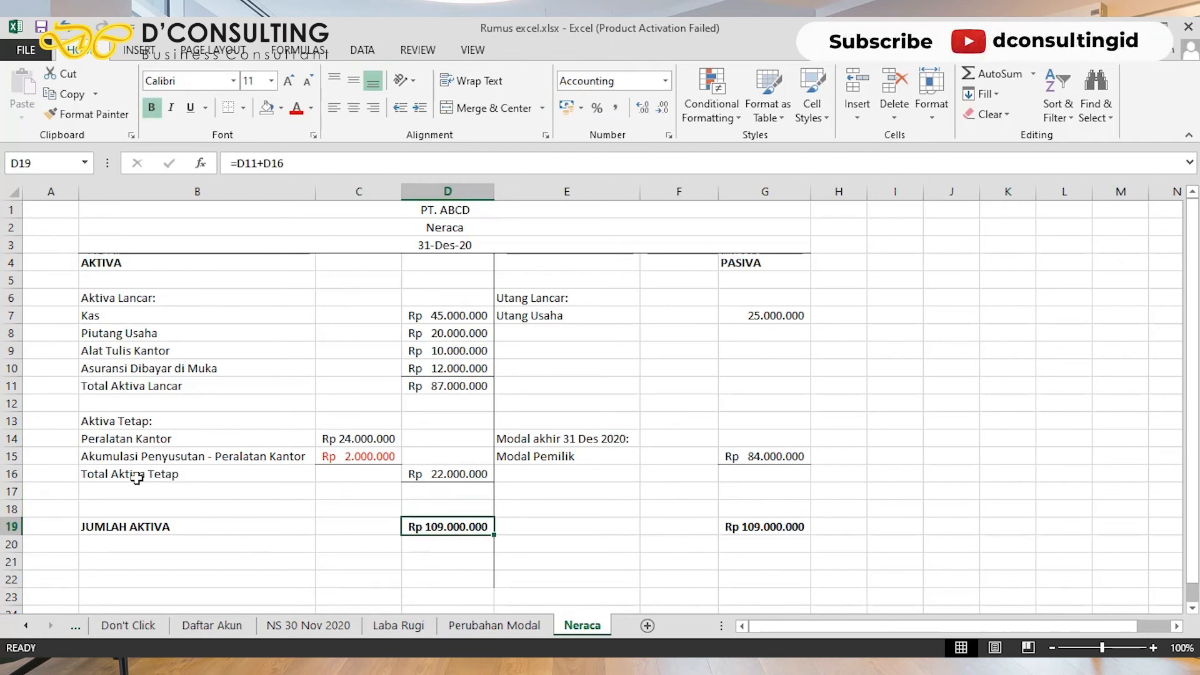
Step: Check the Utang Lancar heading in E6 and the trial balance reference behind the Utang Usaha name in E7
key("Right")
key("Up")
key("Up")
key("Up")
key("Up")
key("Up")
key("Up")
key("Up")
key("Up")
key("Up")
key("Up")
key("Up")
key("Up")
key("Up")
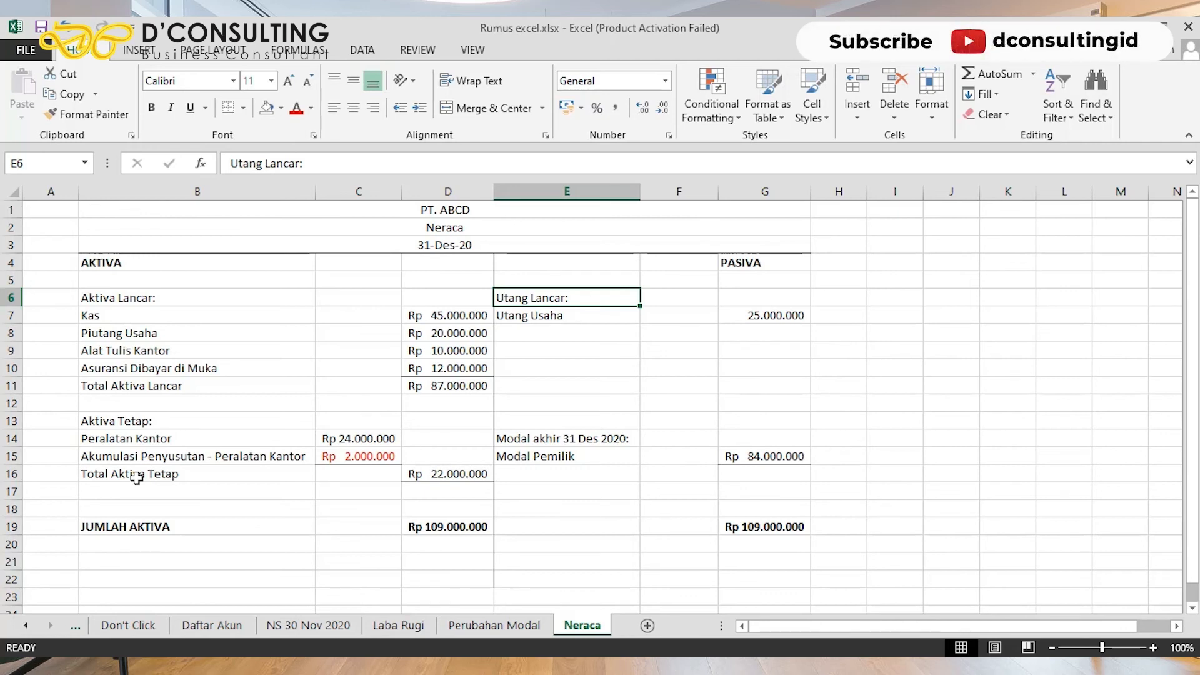
key("Down")
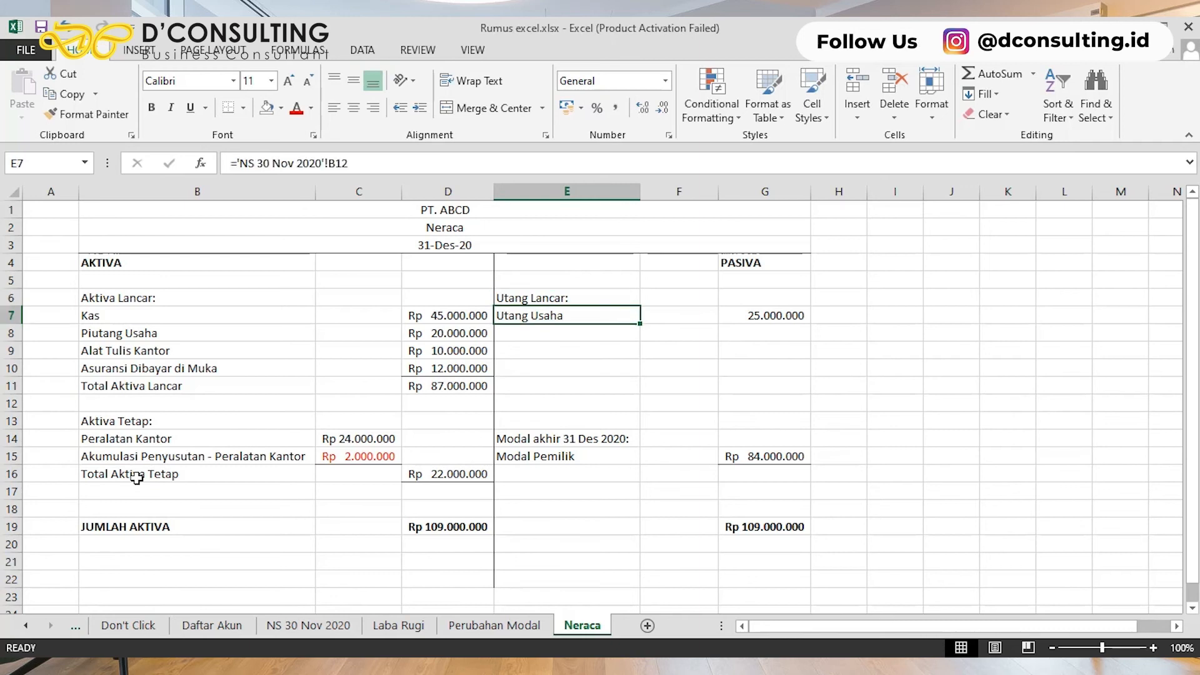
Step: Check the trial balance reference behind the Utang Usaha amount in G7 of Neraca
key("Right")
key("Left")
key("Right")
key("Left")
key("Right")
key("Left")
key("Right")
key("Right")
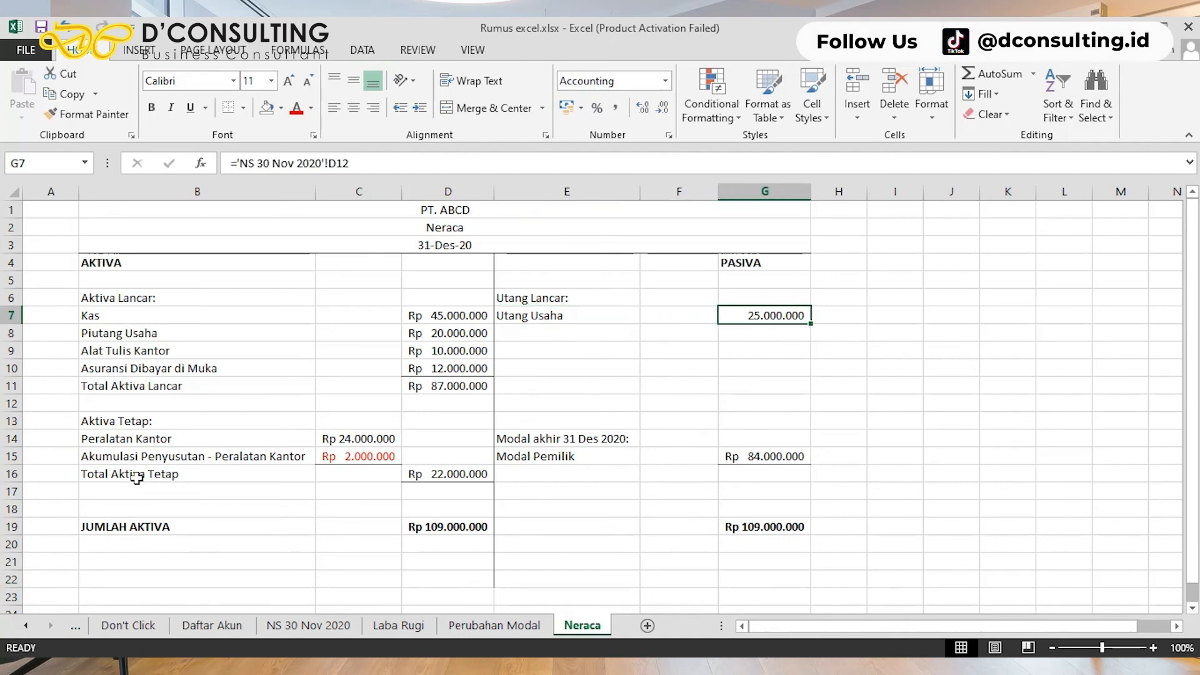
Step: Compare the Modal akhir 31 Des 2020 heading in E14 of Neraca with the Modal Pemilik amount in the NS 30 Nov 2020 sheet
key("Down")
key("Down")
key("Down")
key("Down")
key("Down")
key("Down")
key("Down")
key("Left")
key("Left")
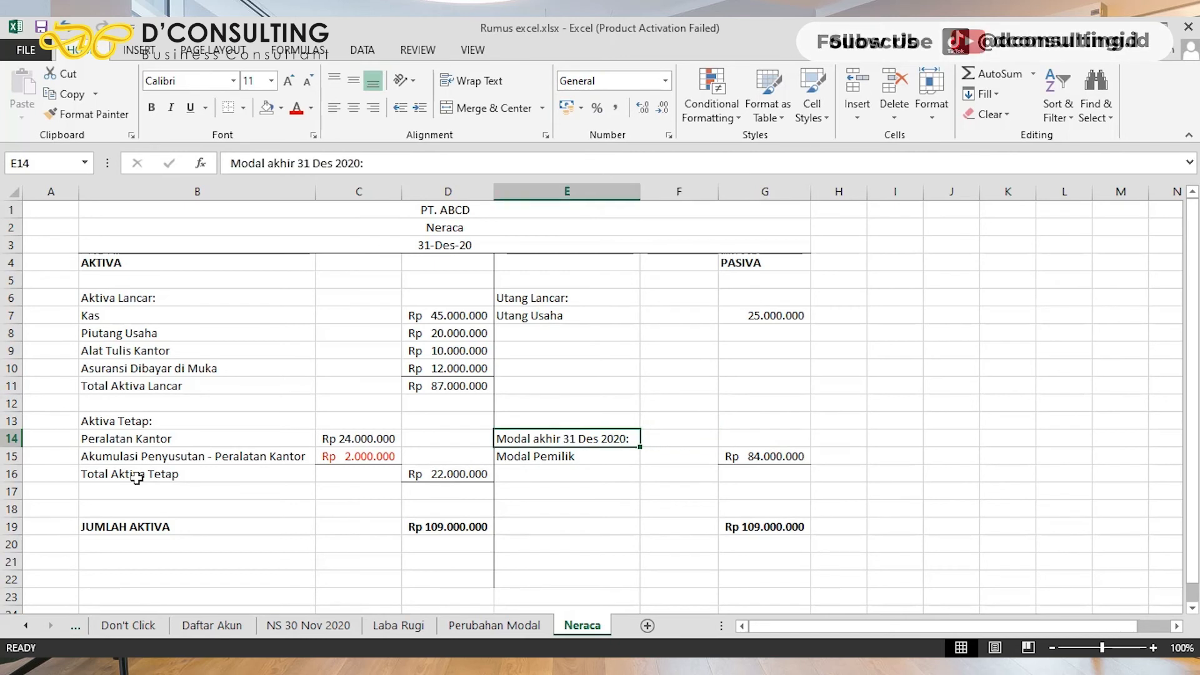
key("ctrl+Page_Up")
key("ctrl+Page_Up")
key("ctrl+Page_Up")
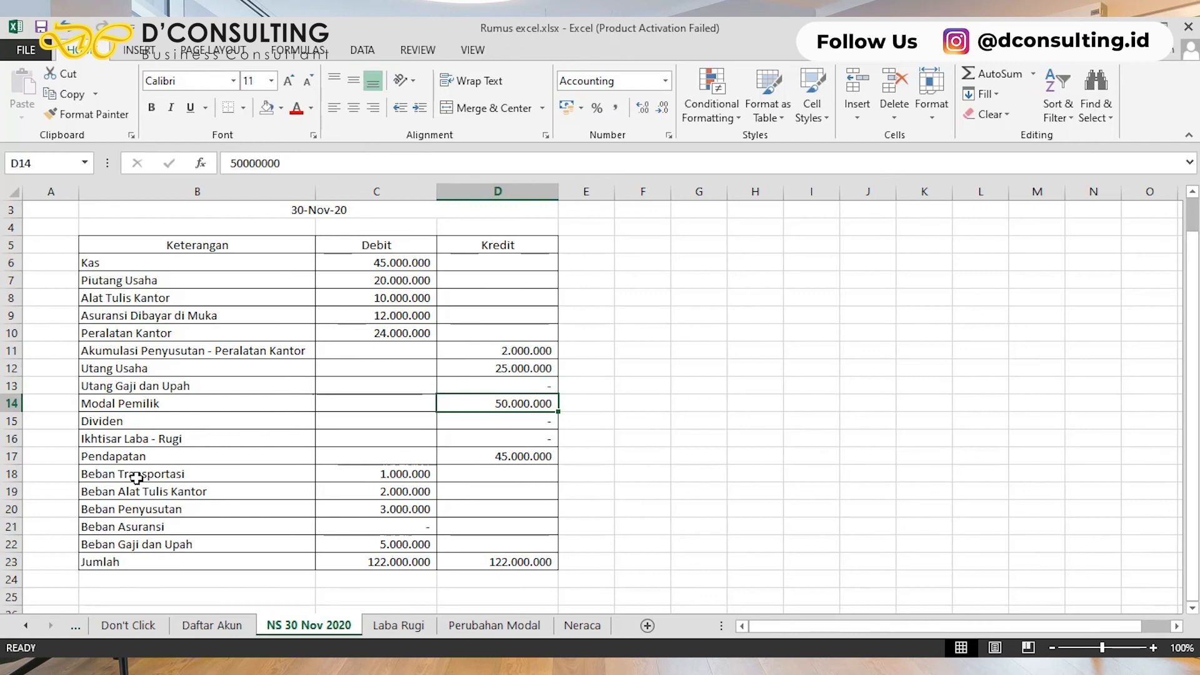
key("ctrl+Page_Down")
key("ctrl+Page_Down")
key("ctrl+Page_Down")
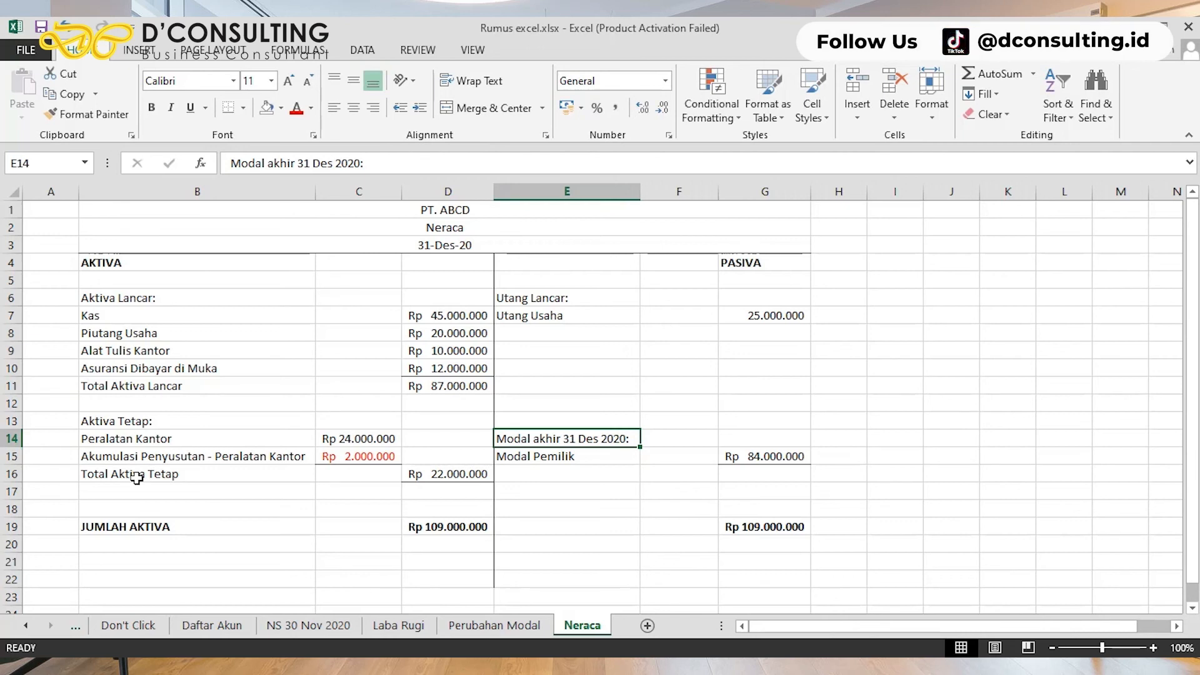
Step: Trace the Modal Pemilik amount in G15 of Neraca to the ending capital in G8 of Perubahan Modal
key("ctrl+Page_Up")
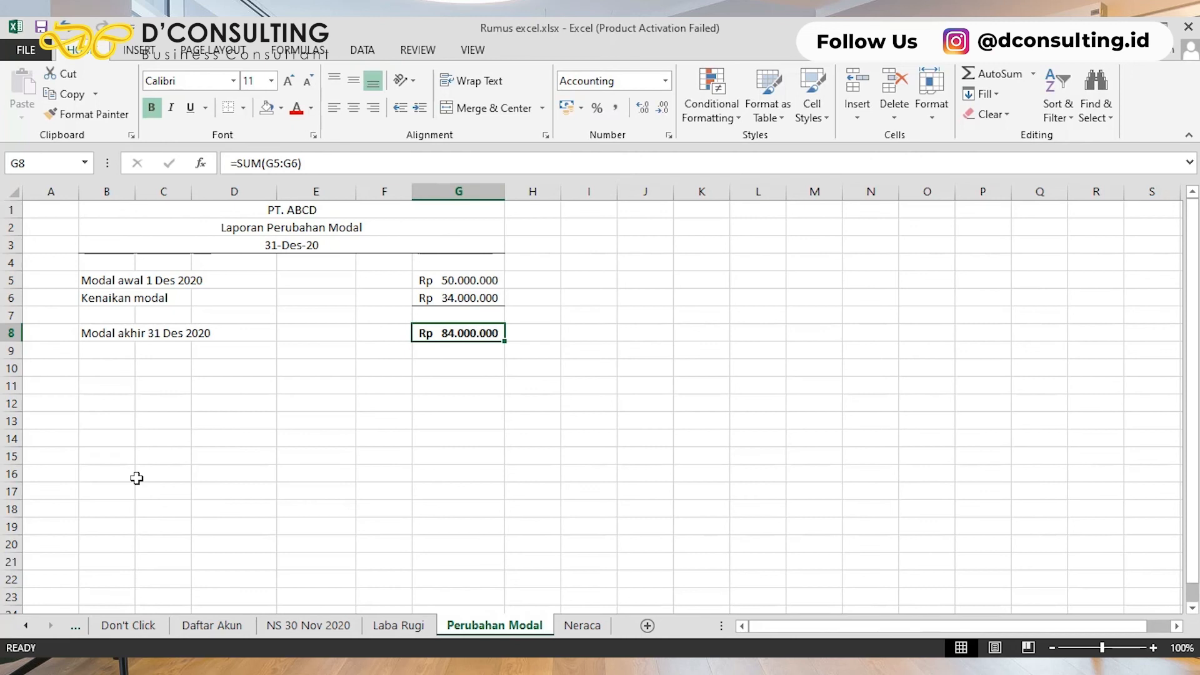
key("ctrl+Page_Down")
key("Right")
key("Right")
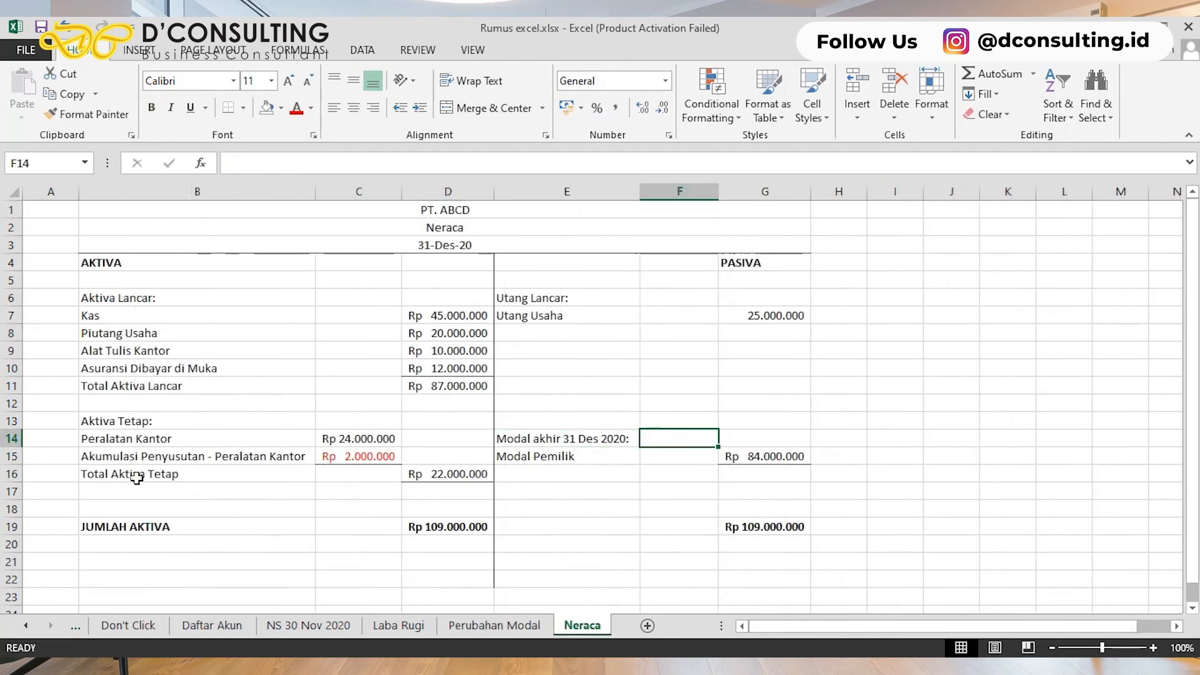
key("Down")
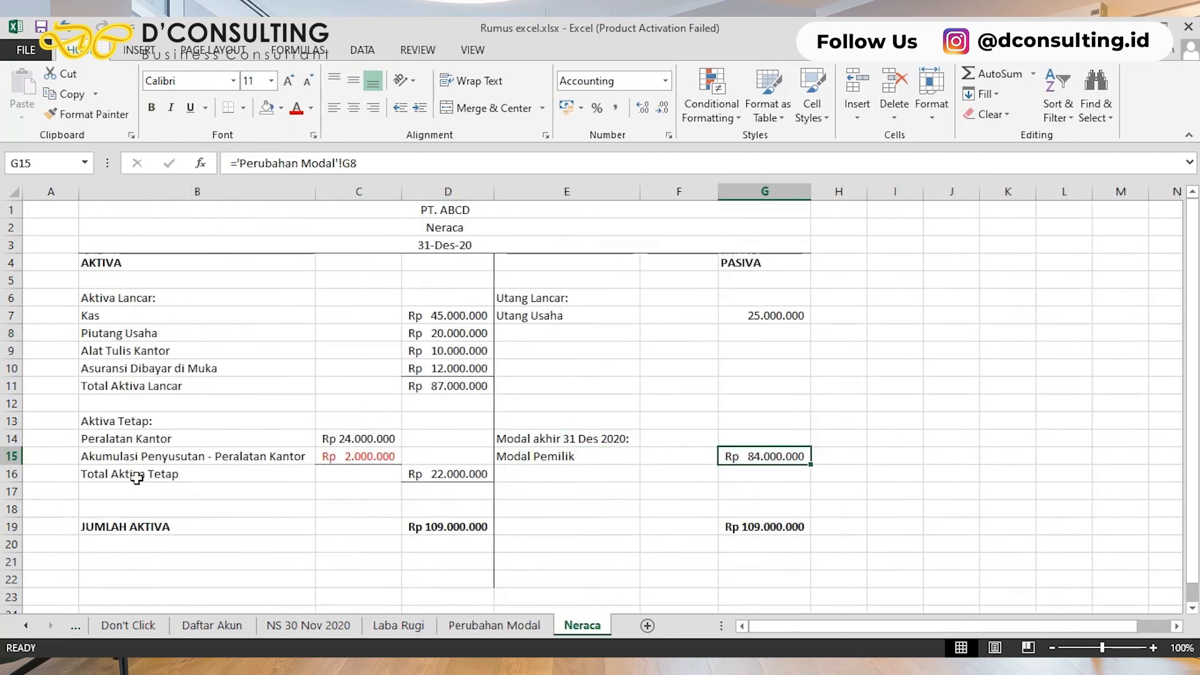
Step: Examine the liabilities and capital total formula in G19 of Neraca and compare it with the JUMLAH AKTIVA formula in D19
key("Down")
key("Down")
key("Down")
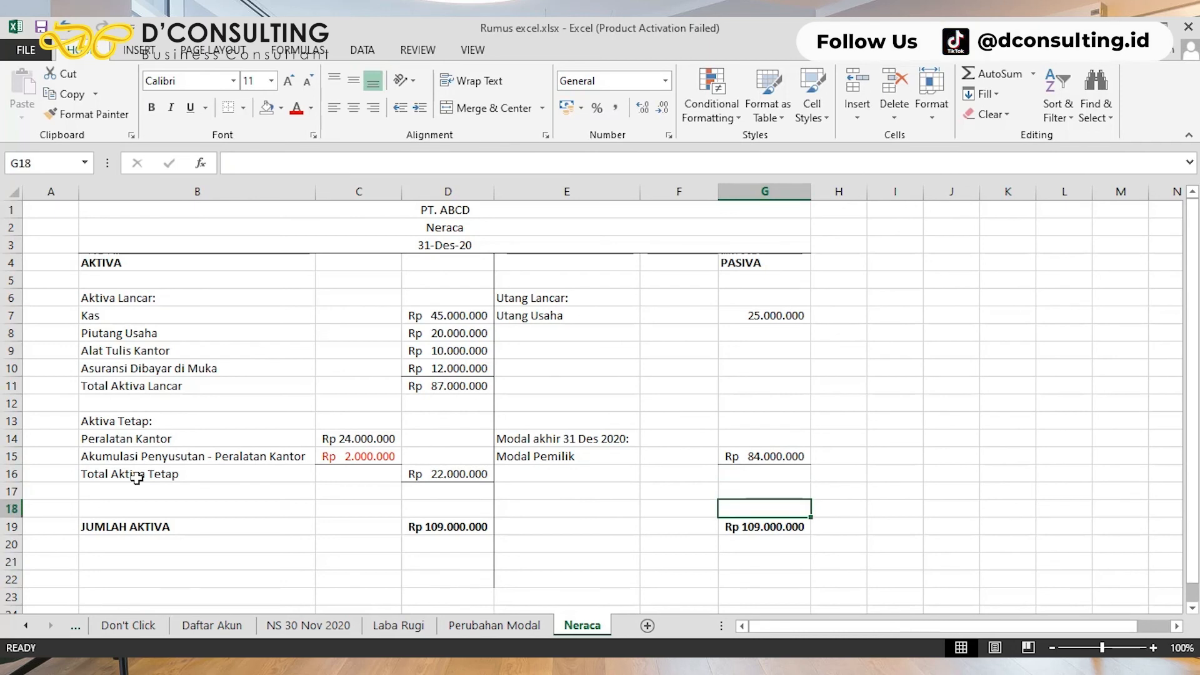
key("Down")
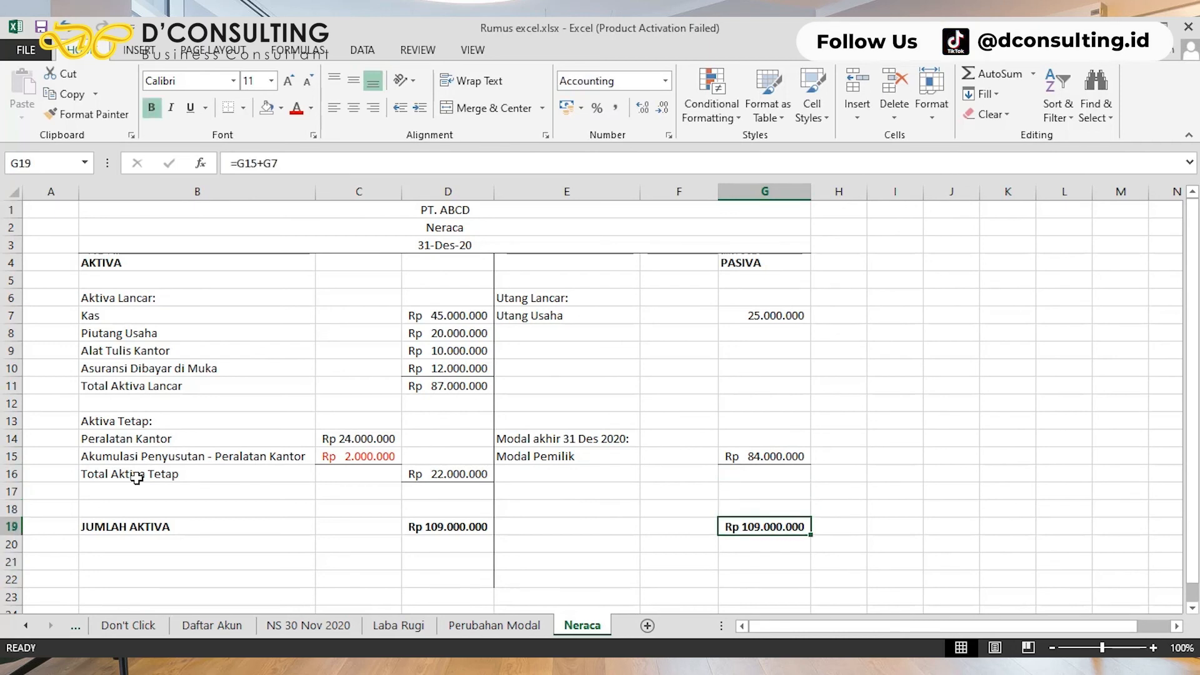
key("Left")
key("Left")
key("Left")
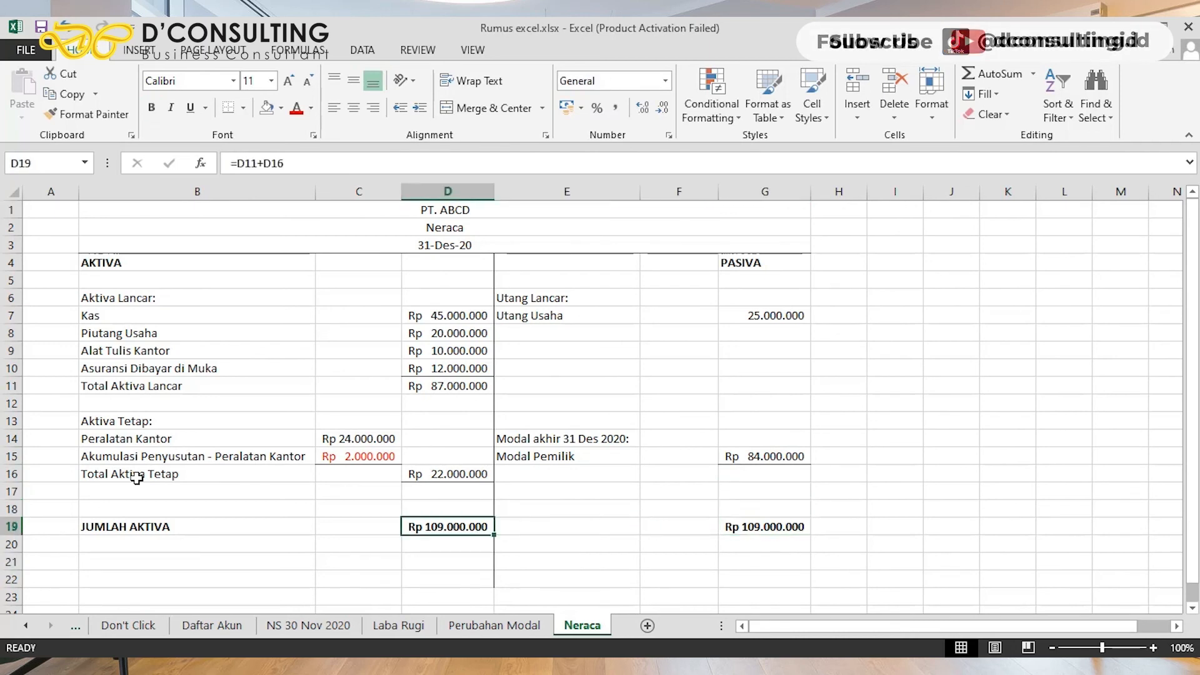
Step: Enter the label JUMLAH PASIVA in E19 of Neraca and make it bold
key("Left")
key("Left")
key("shift+space")
key("Right")
key("Right")
key("Right")
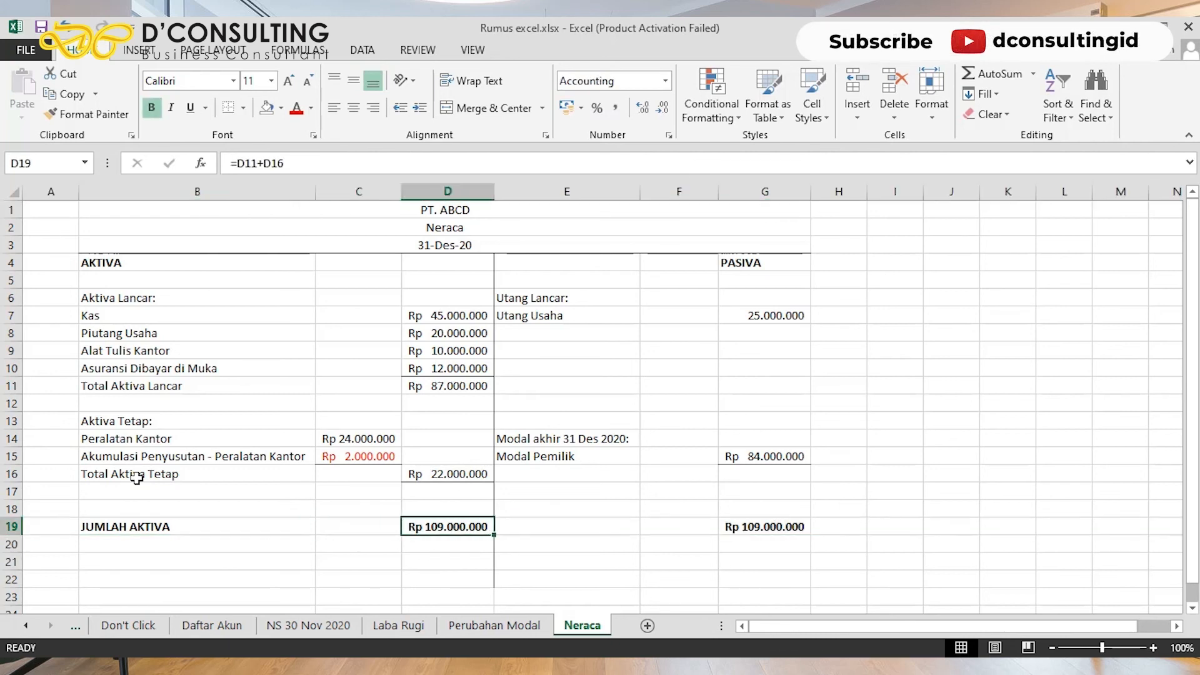
type("JUMLAH PASIVA")
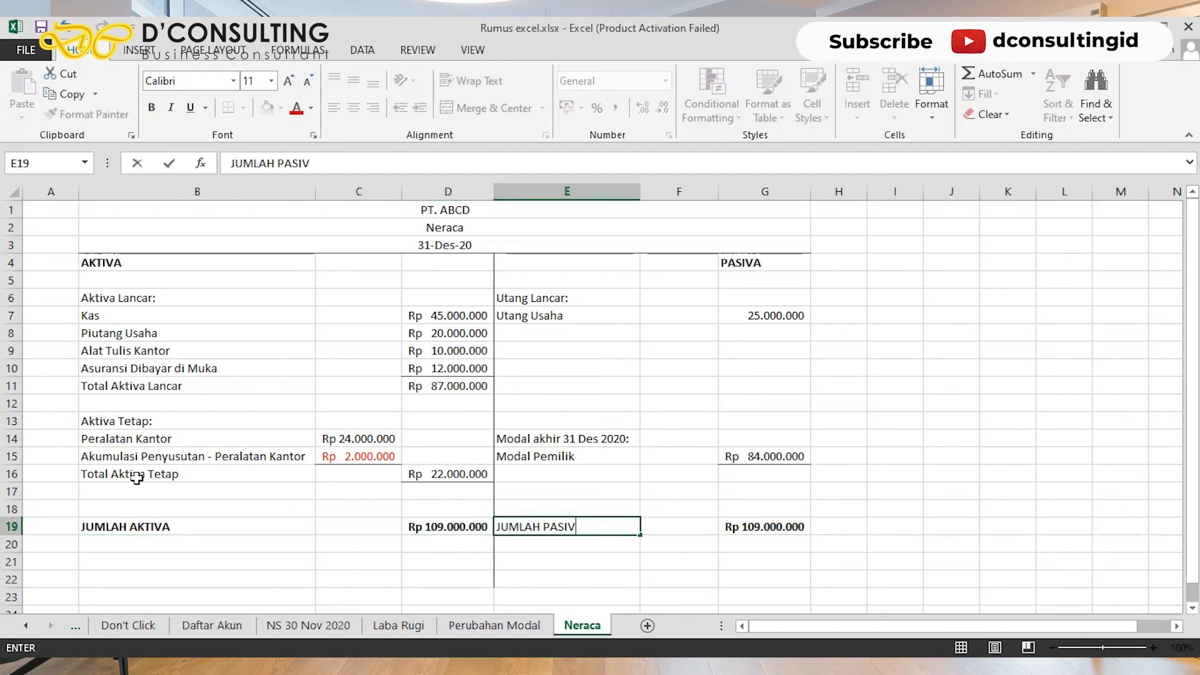
key("Return")
key("Up")
key("ctrl+b")
key("Right")
key("Right")
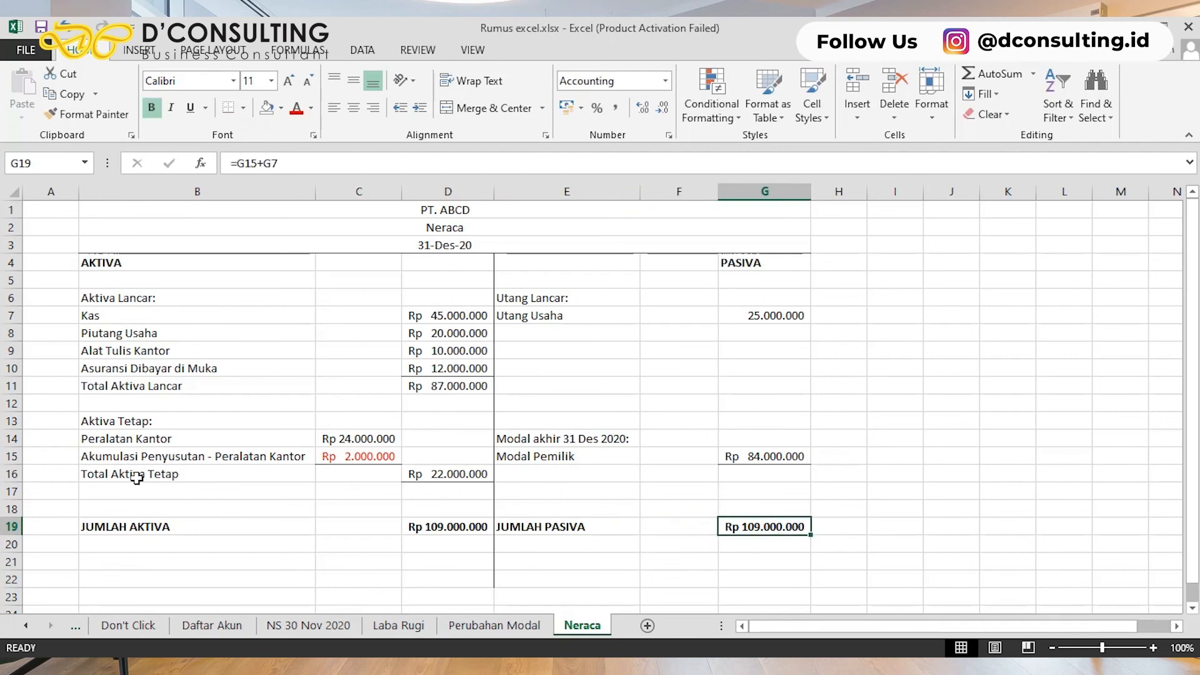
Step: Compare the JUMLAH AKTIVA and JUMLAH PASIVA totals across row 19 of Neraca
key("shift+space")
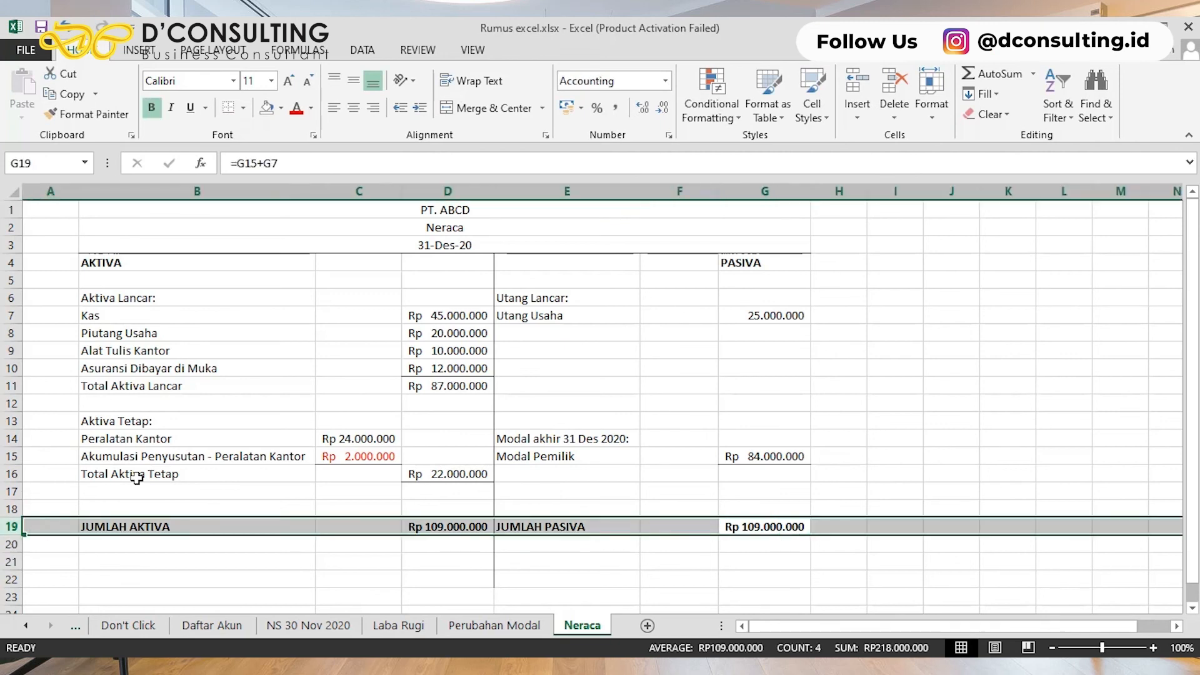
key("Left")
key("Right")
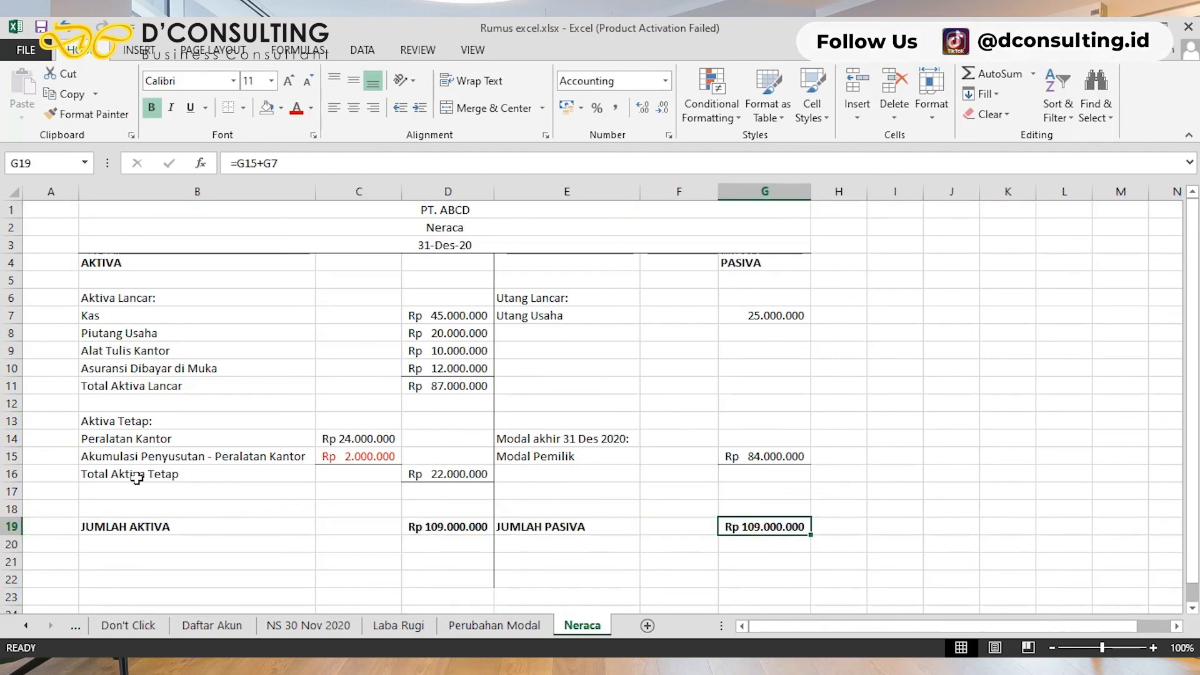